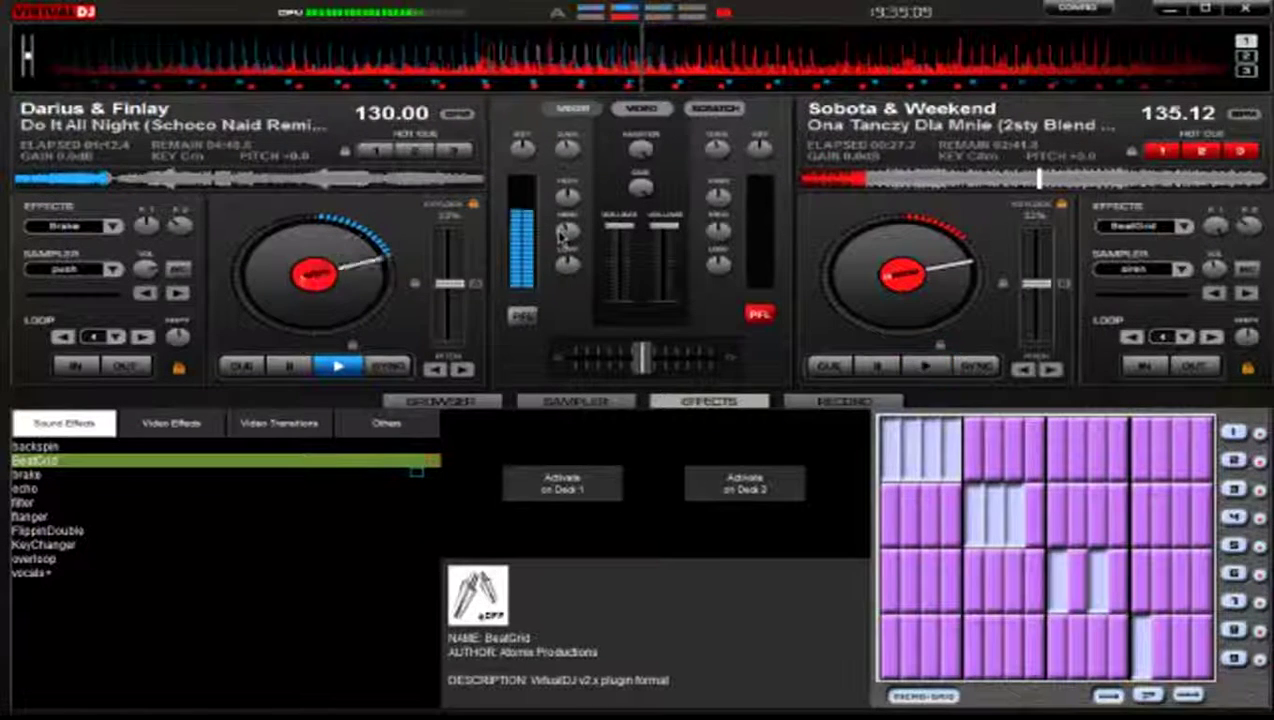
Apply the BeatGrid effect to deck 1 in repeated short bursts, leaving it switched off.
left_click(115, 228)
left_click(156, 260)
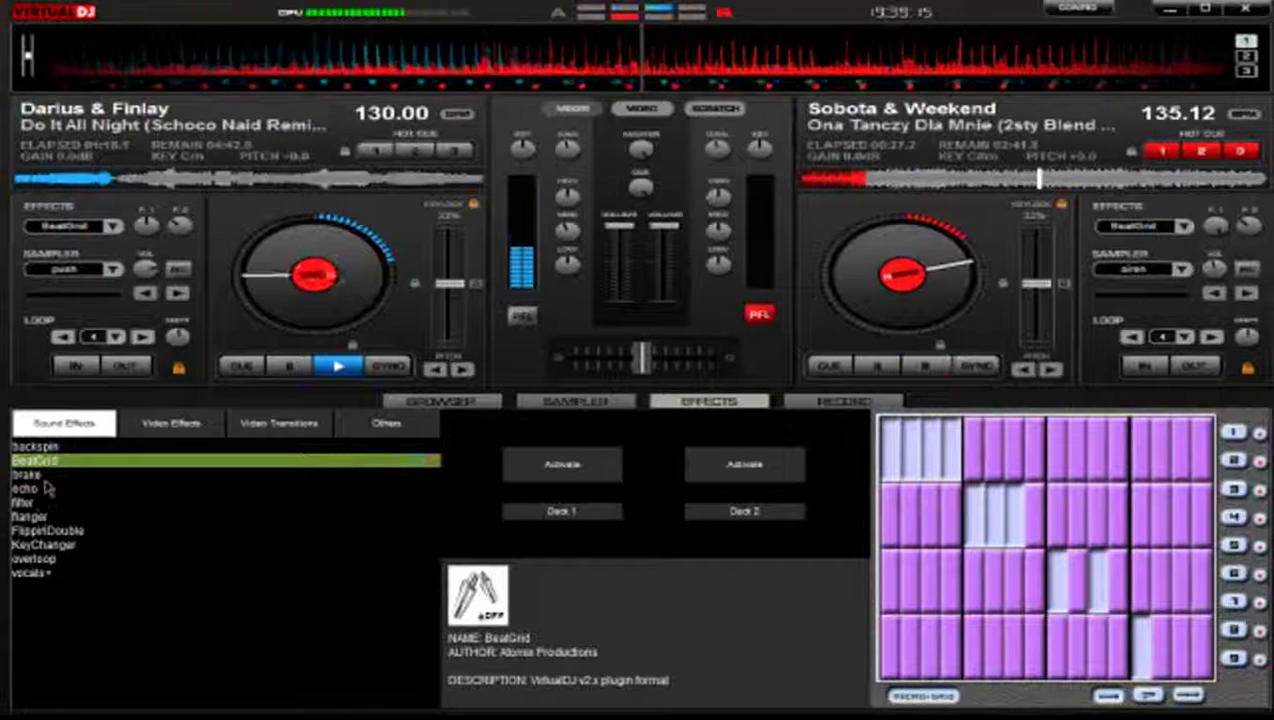
left_click(581, 470)
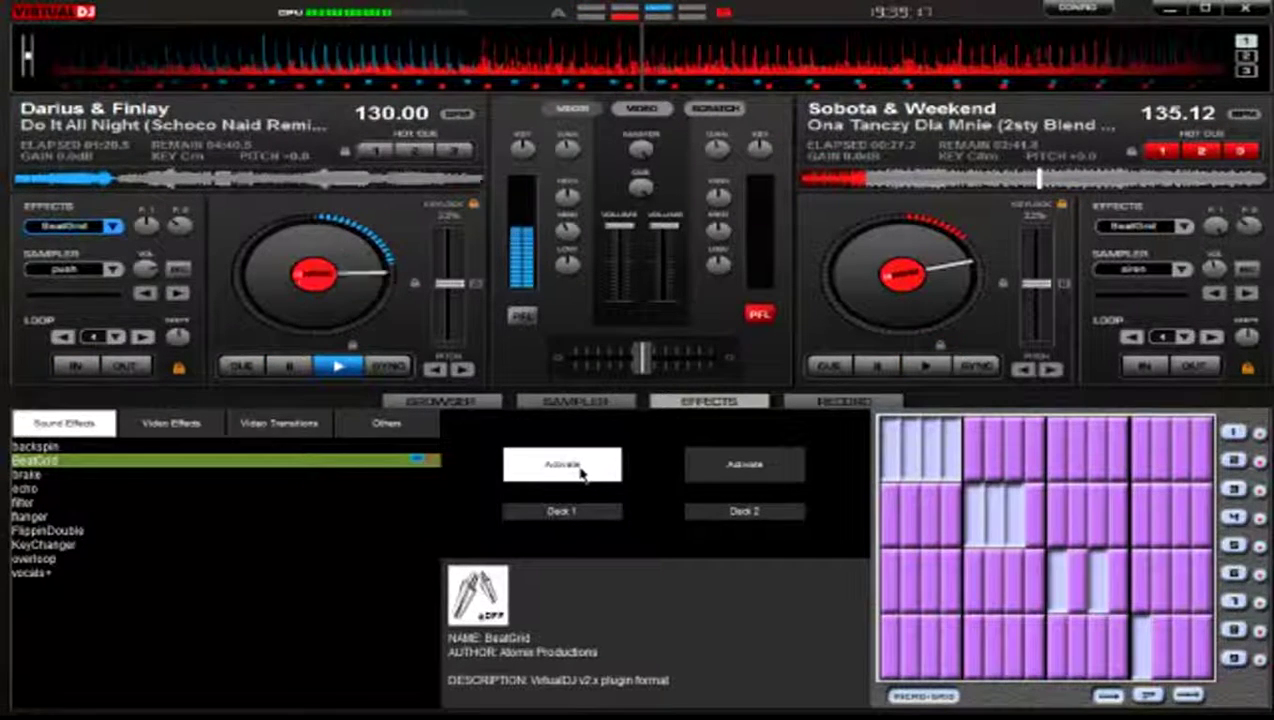
left_click(581, 473)
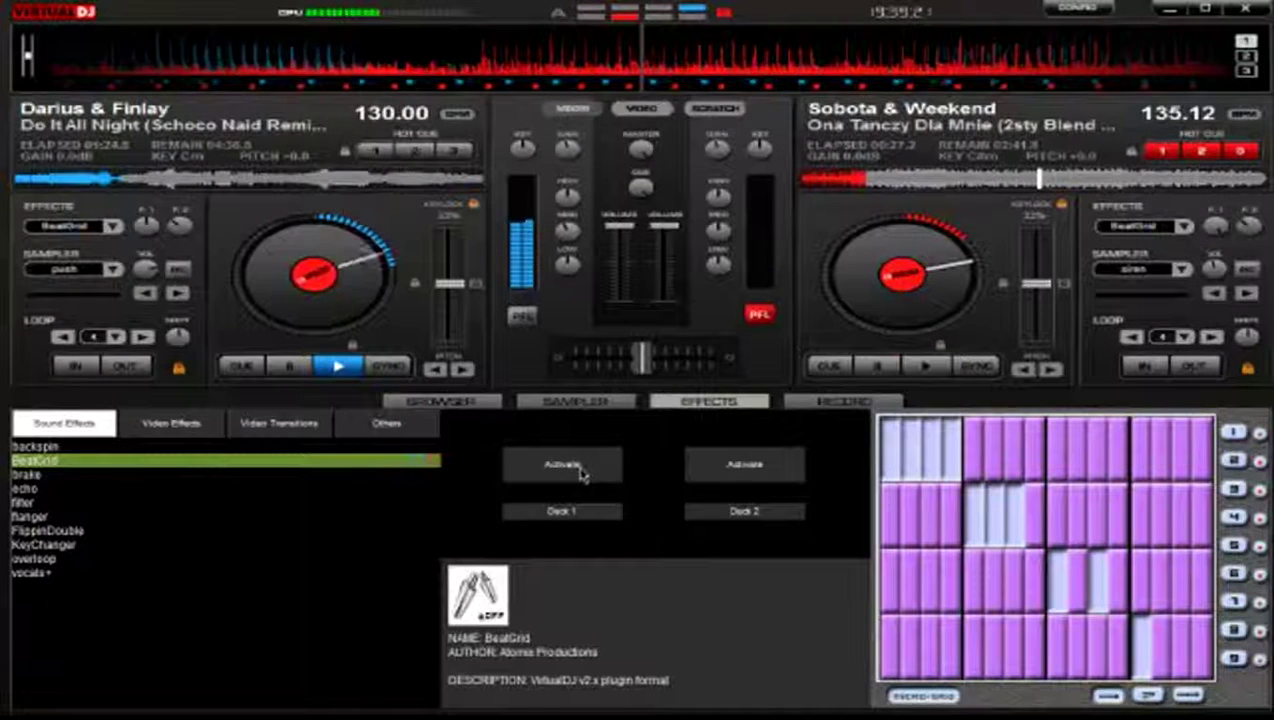
key("space")
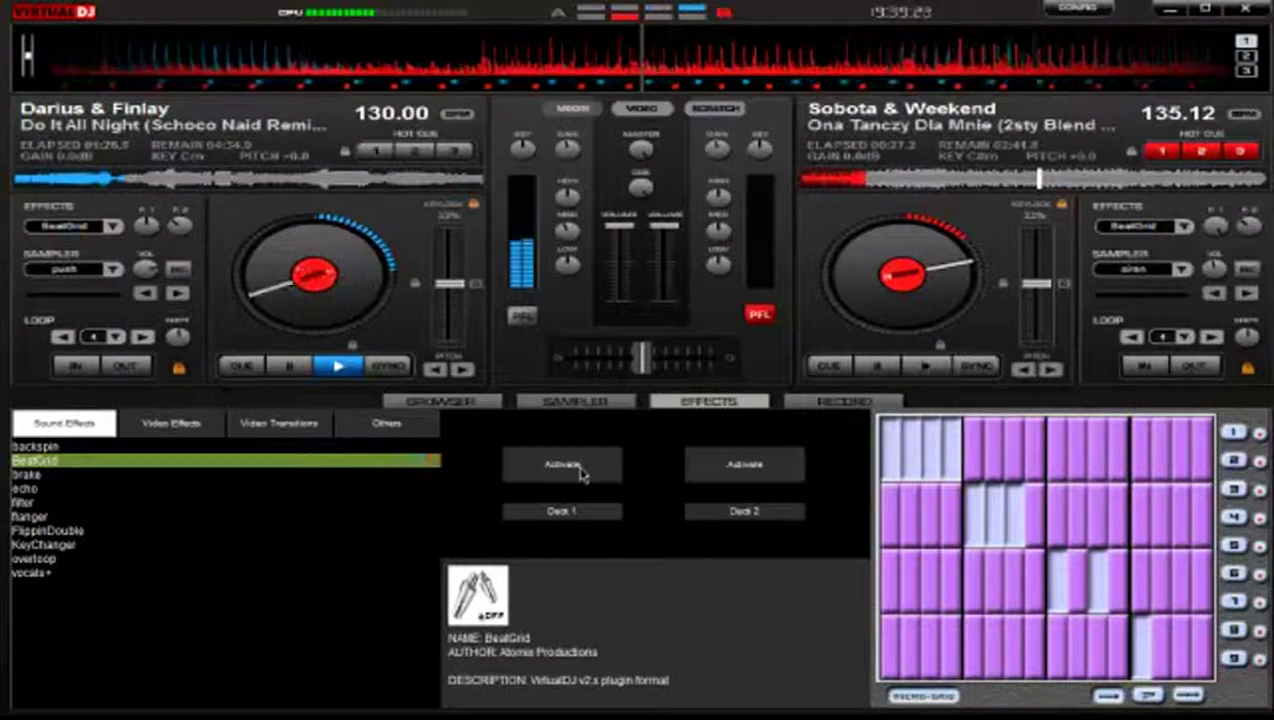
left_click(581, 473)
left_click(581, 473)
left_click(581, 473)
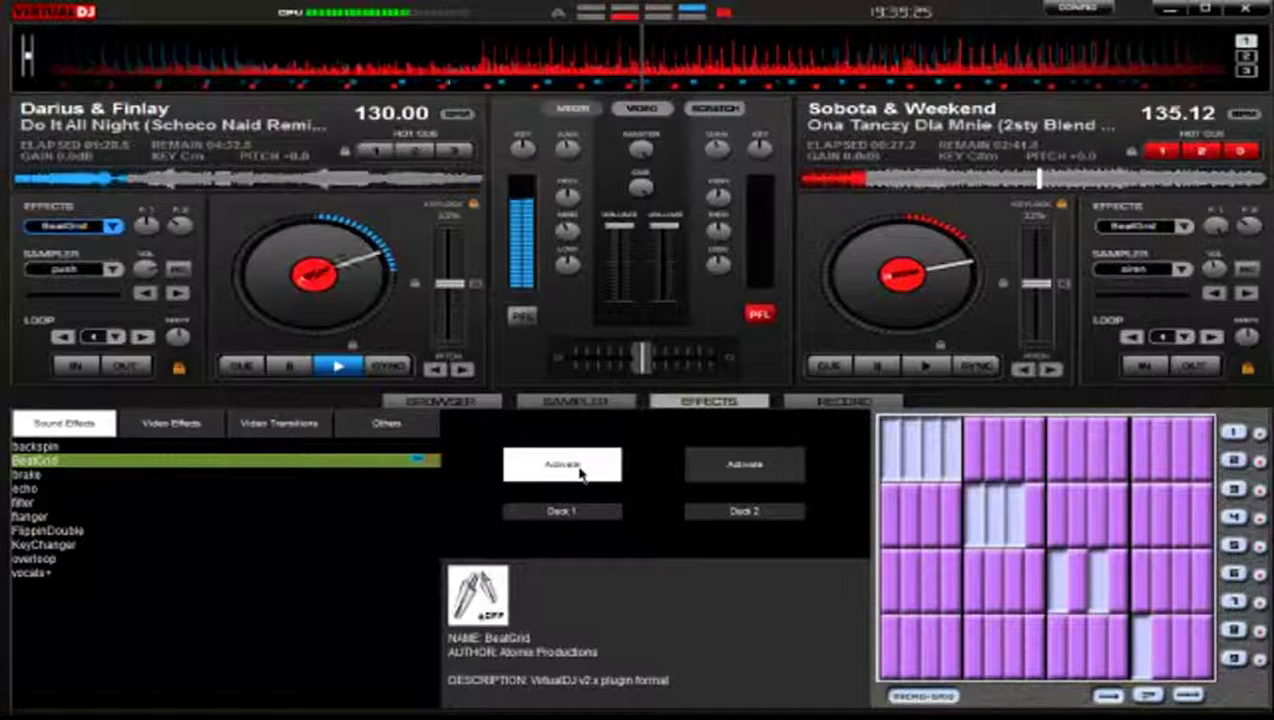
left_click(581, 473)
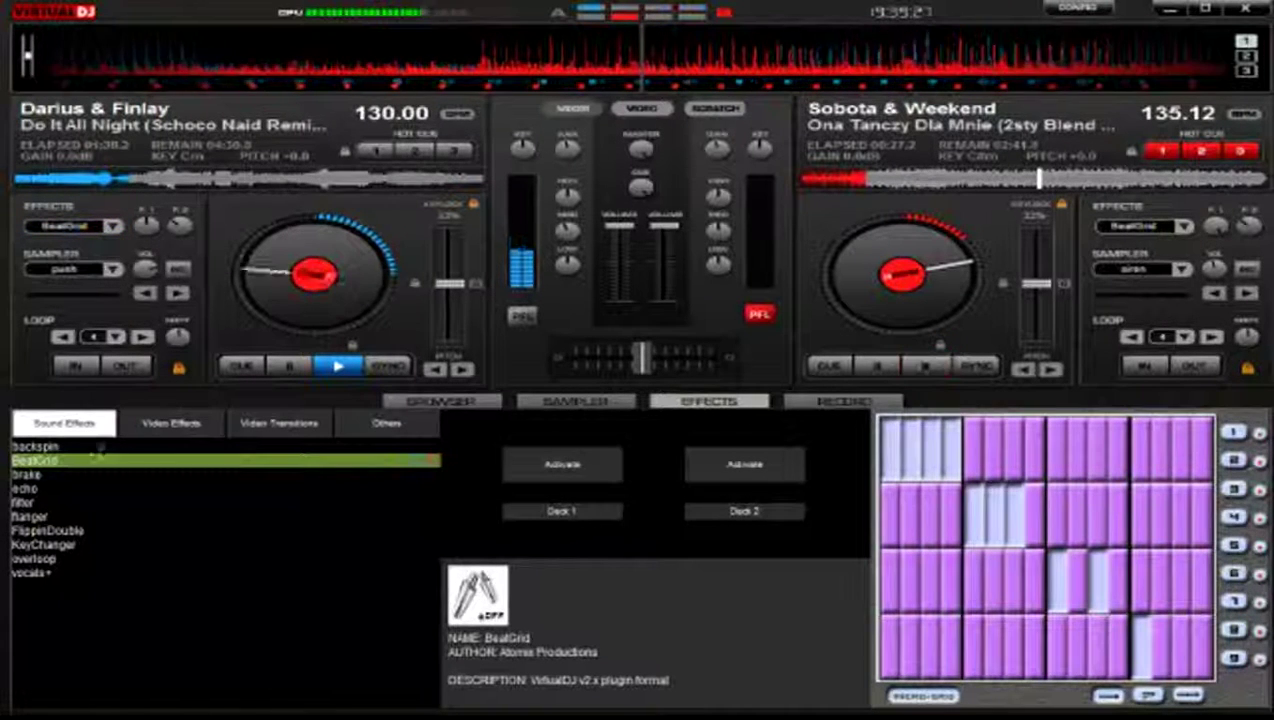
Demonstrate the echo effect and the flanger effect on deck 1, switching each one on and back off.
left_click(30, 489)
left_click(566, 490)
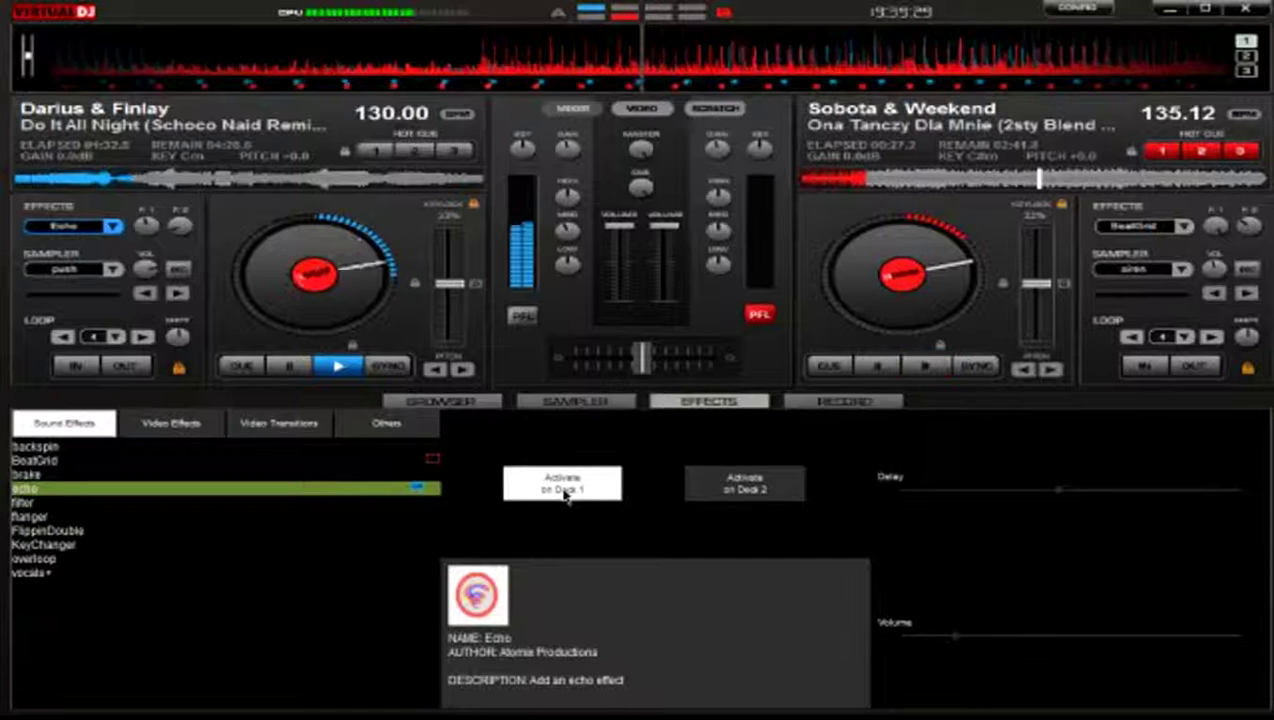
left_click(561, 490)
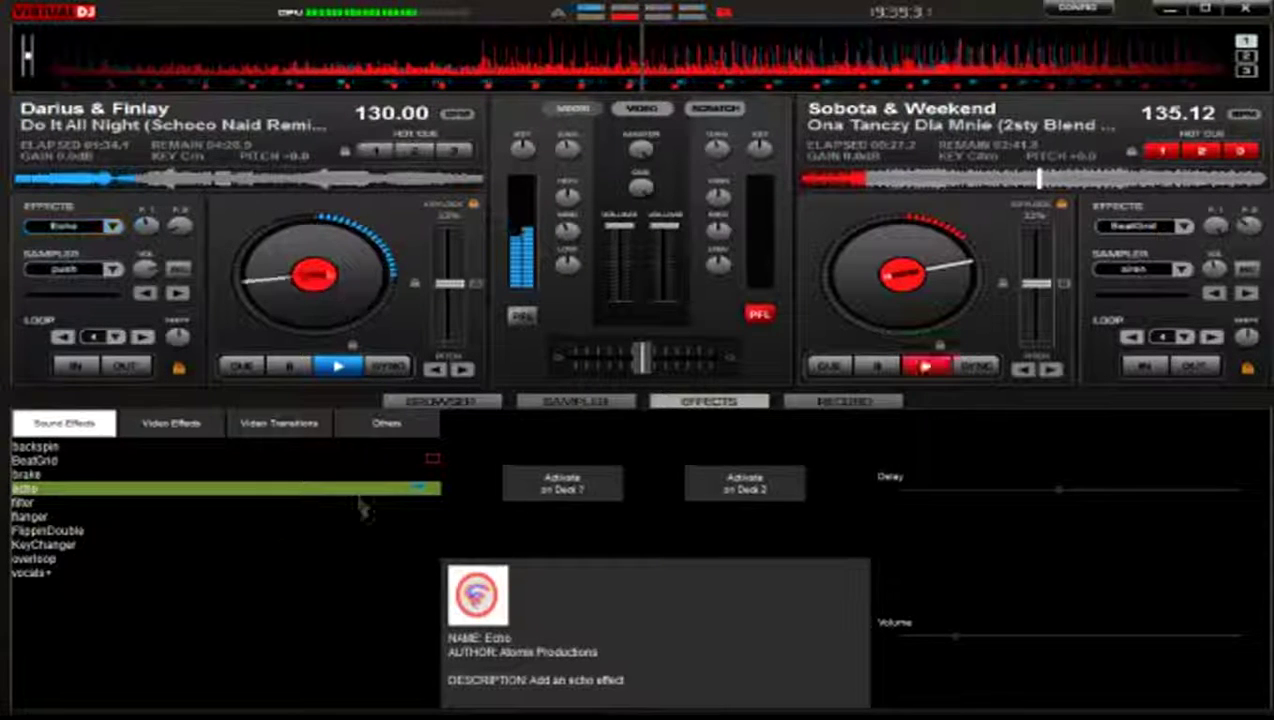
left_click(30, 517)
left_click(583, 483)
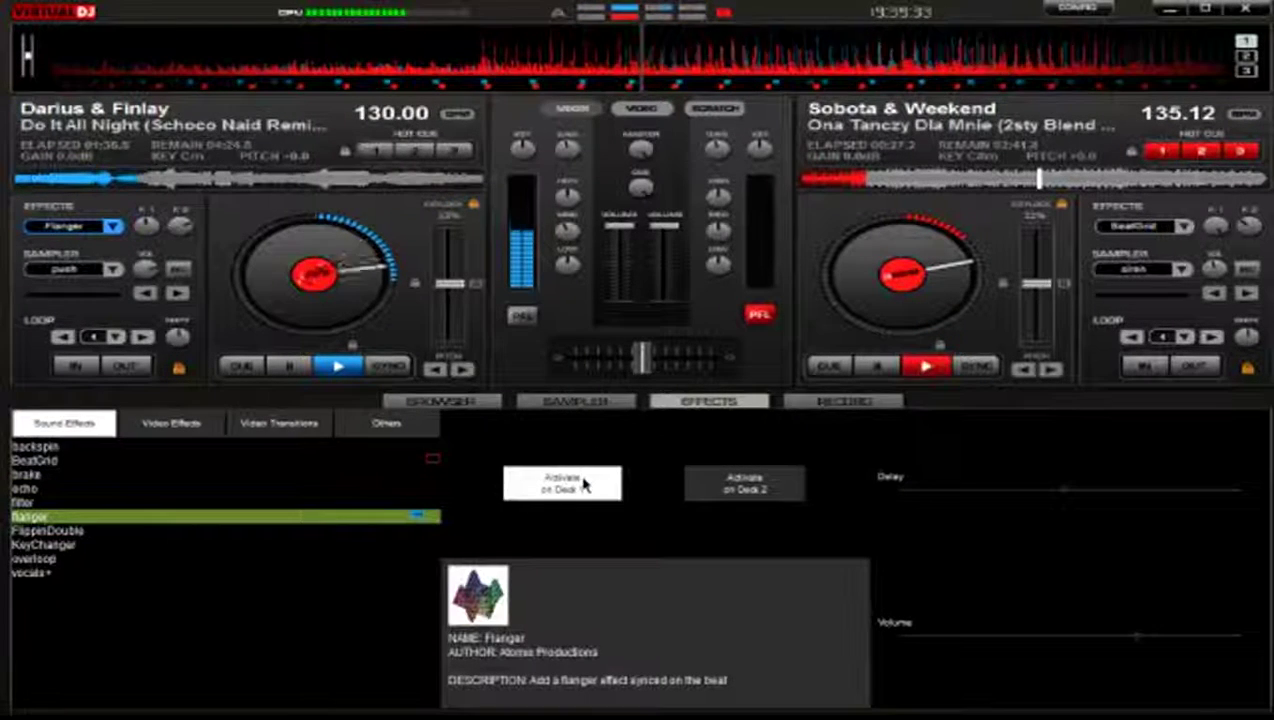
left_click(584, 487)
Demonstrate the FlippinDouble effect on deck 1 by switching it on and off twice.
left_click(75, 531)
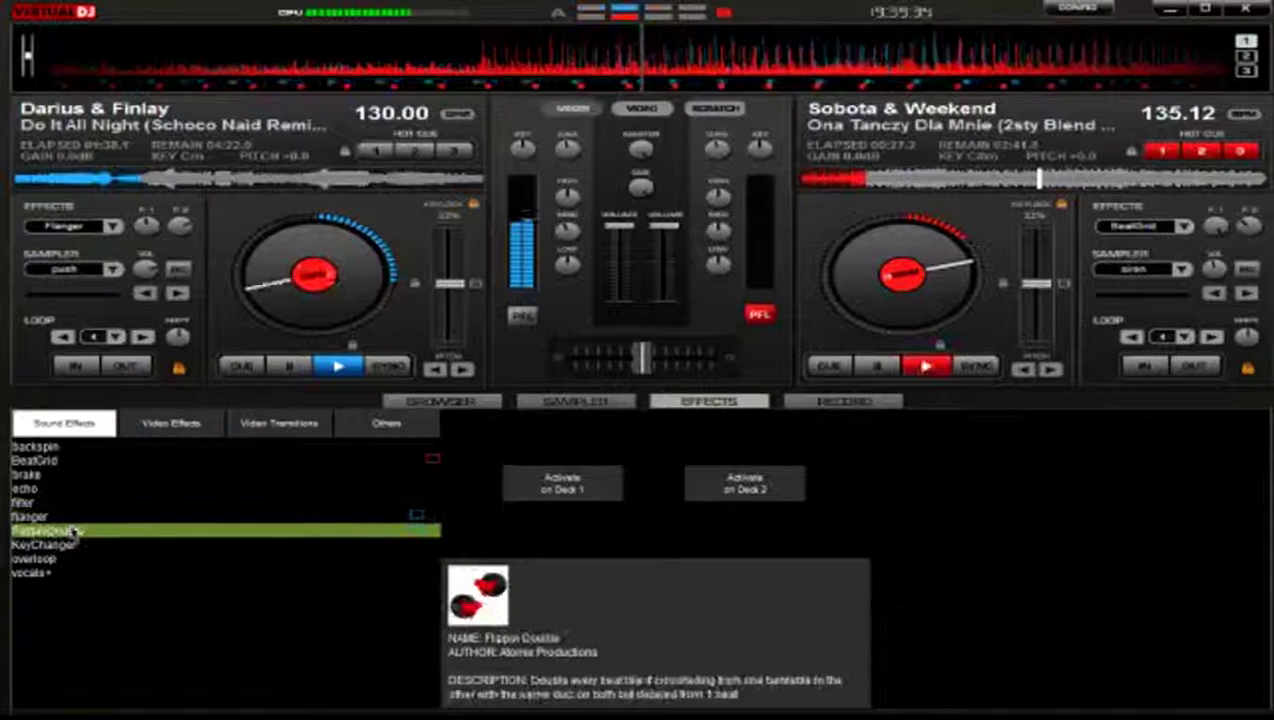
left_click(559, 490)
left_click(559, 491)
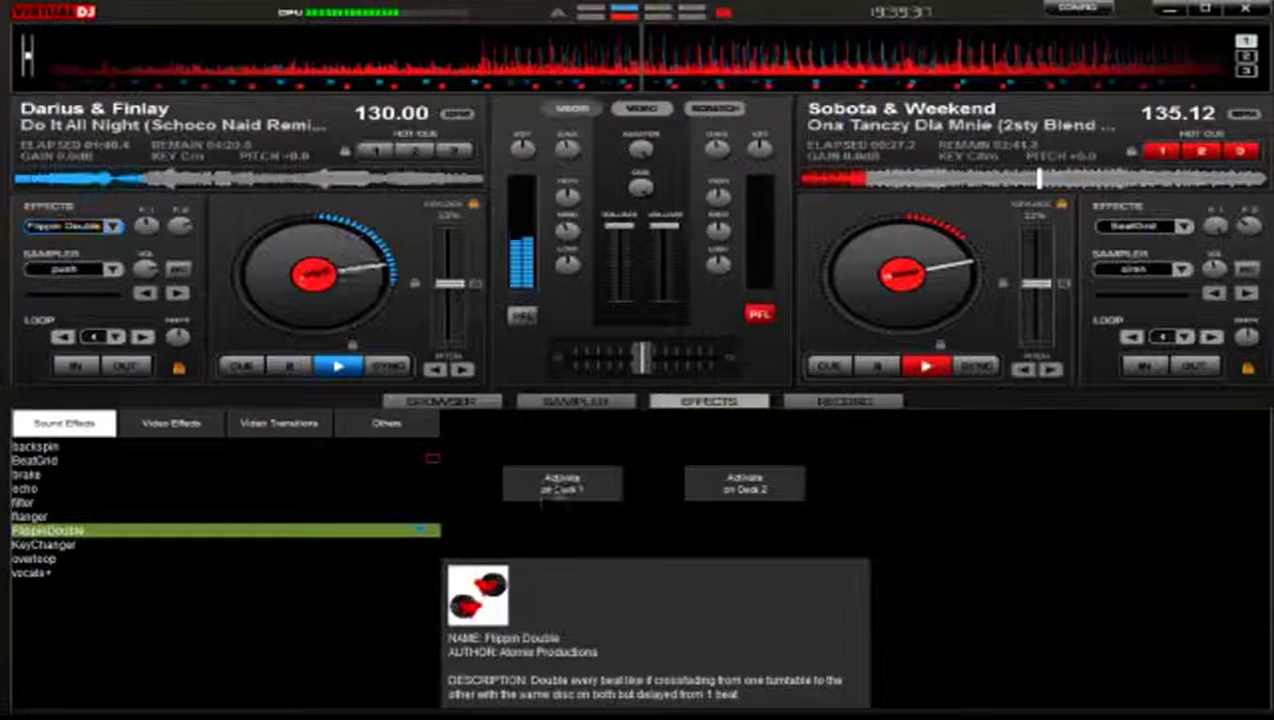
left_click(537, 497)
left_click(537, 497)
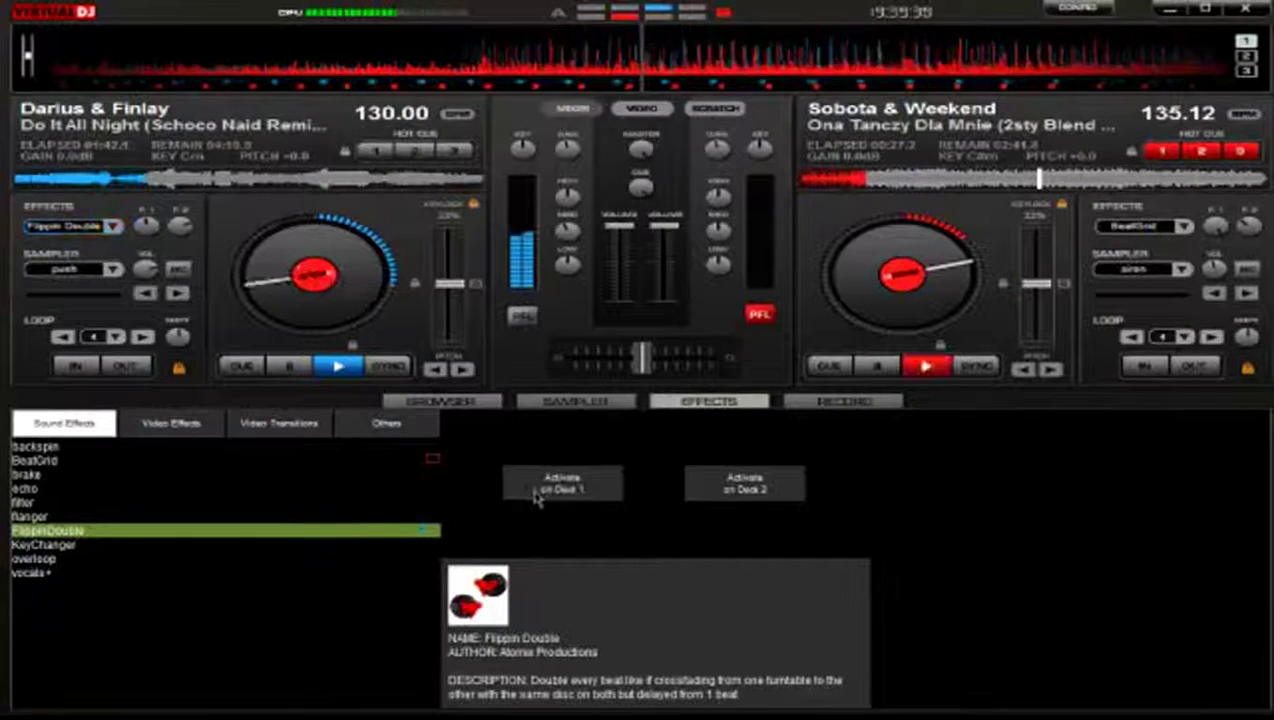
Return to the BeatGrid effect and run it on deck 1 for a few seconds before switching it off.
left_click(35, 461)
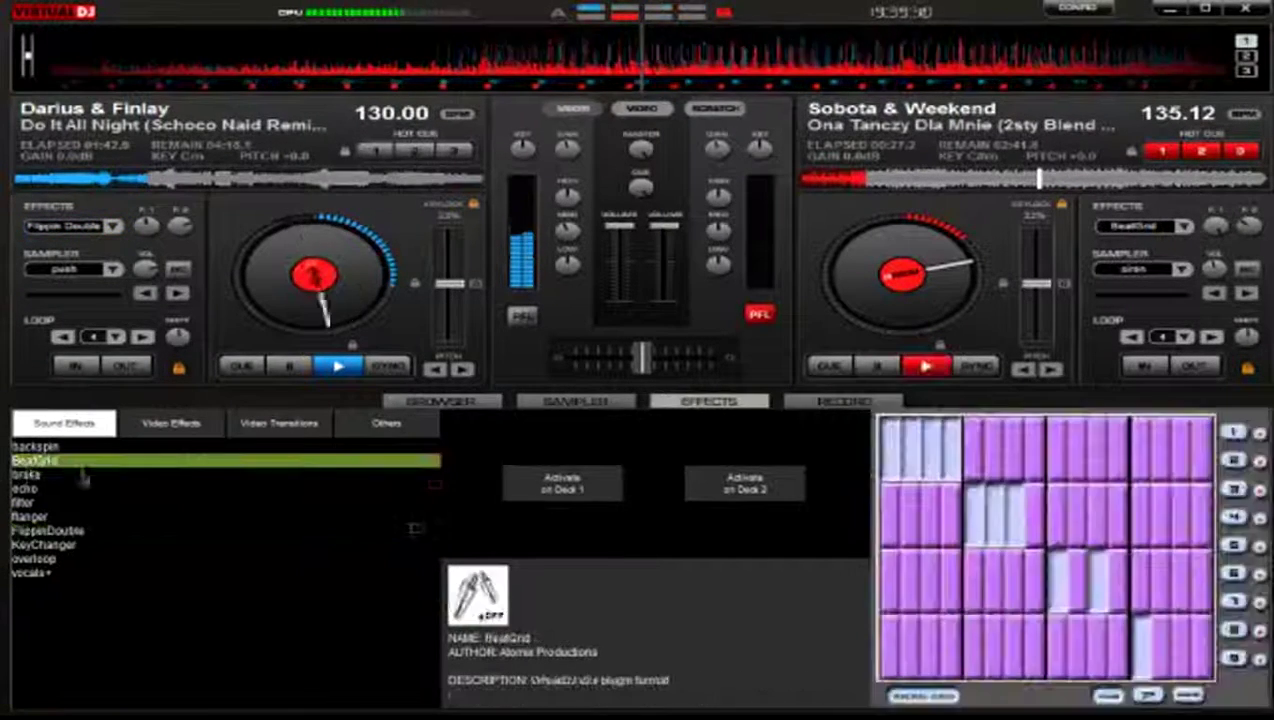
left_click(537, 494)
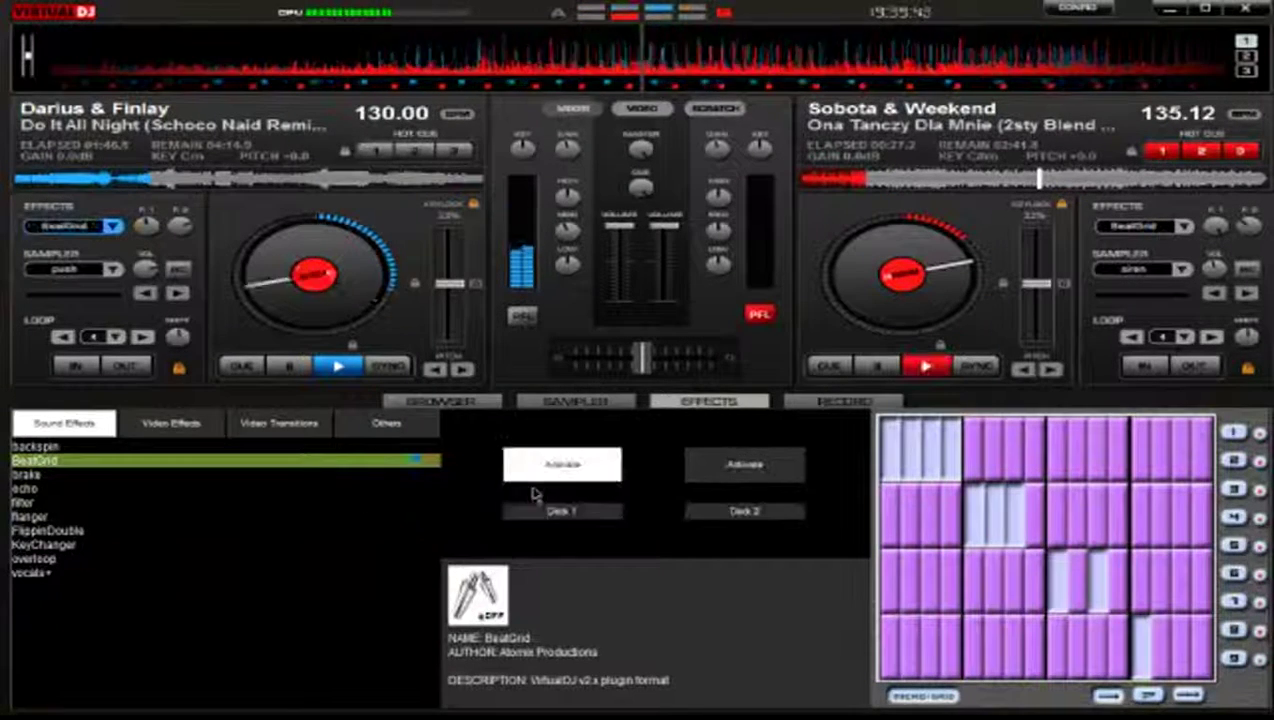
left_click(595, 466)
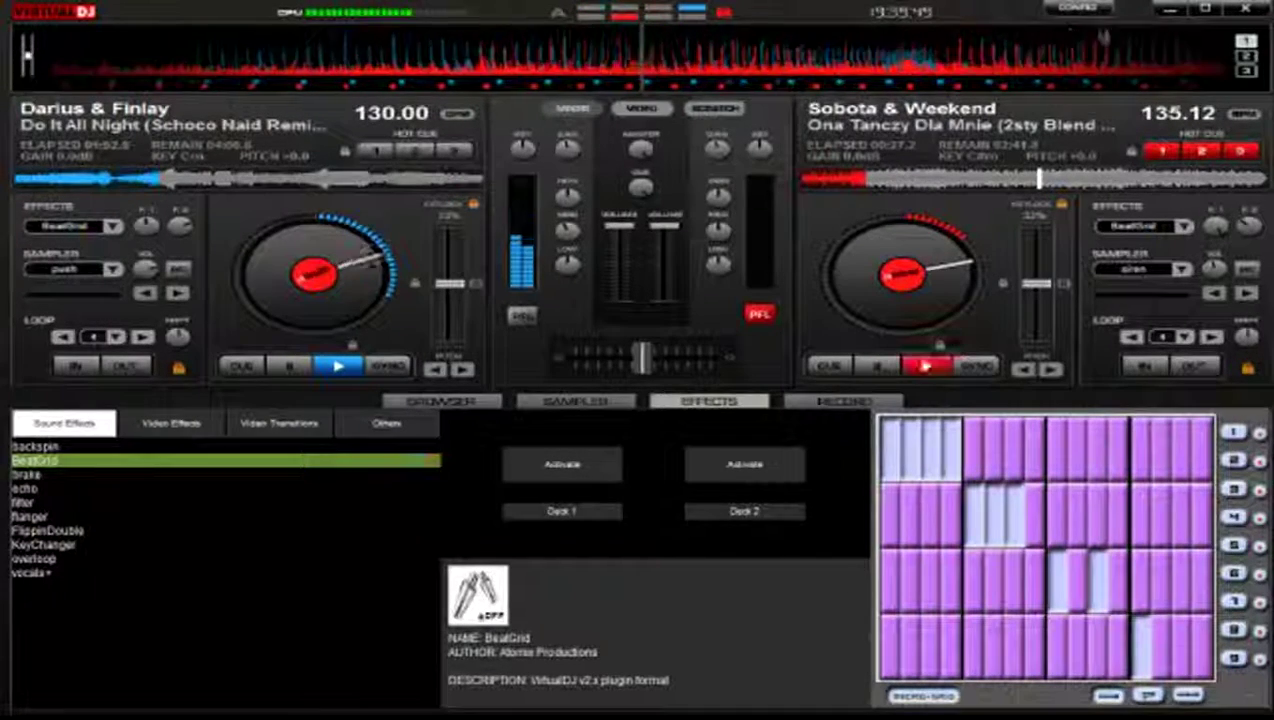
Bring up the Skype conversation, close its window and return VirtualDJ to full-screen size.
left_click(1205, 8)
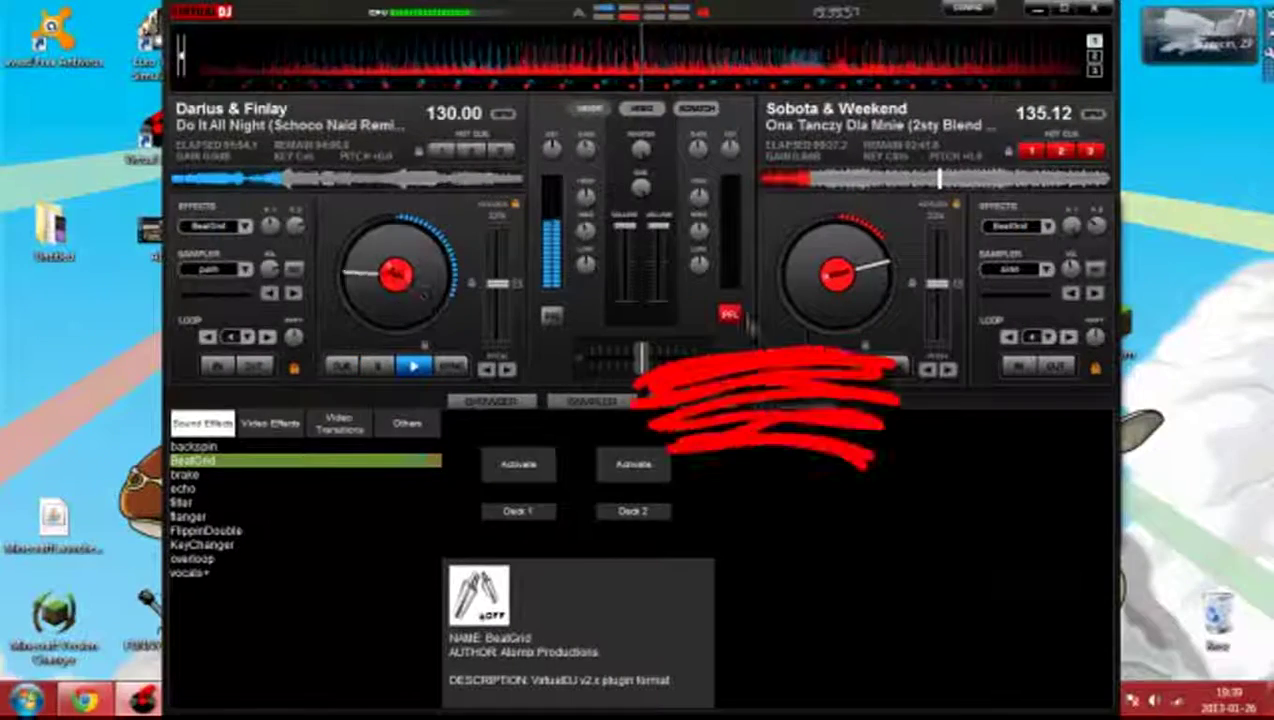
left_click(201, 698)
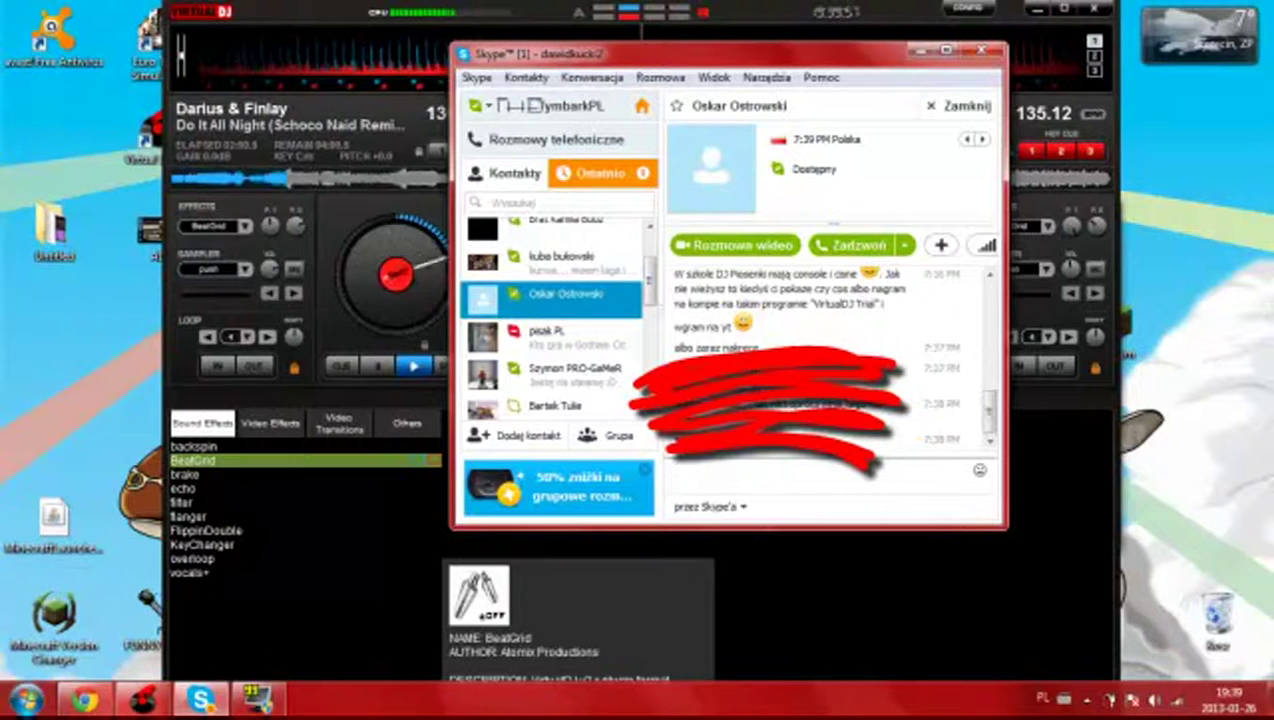
left_click(985, 52)
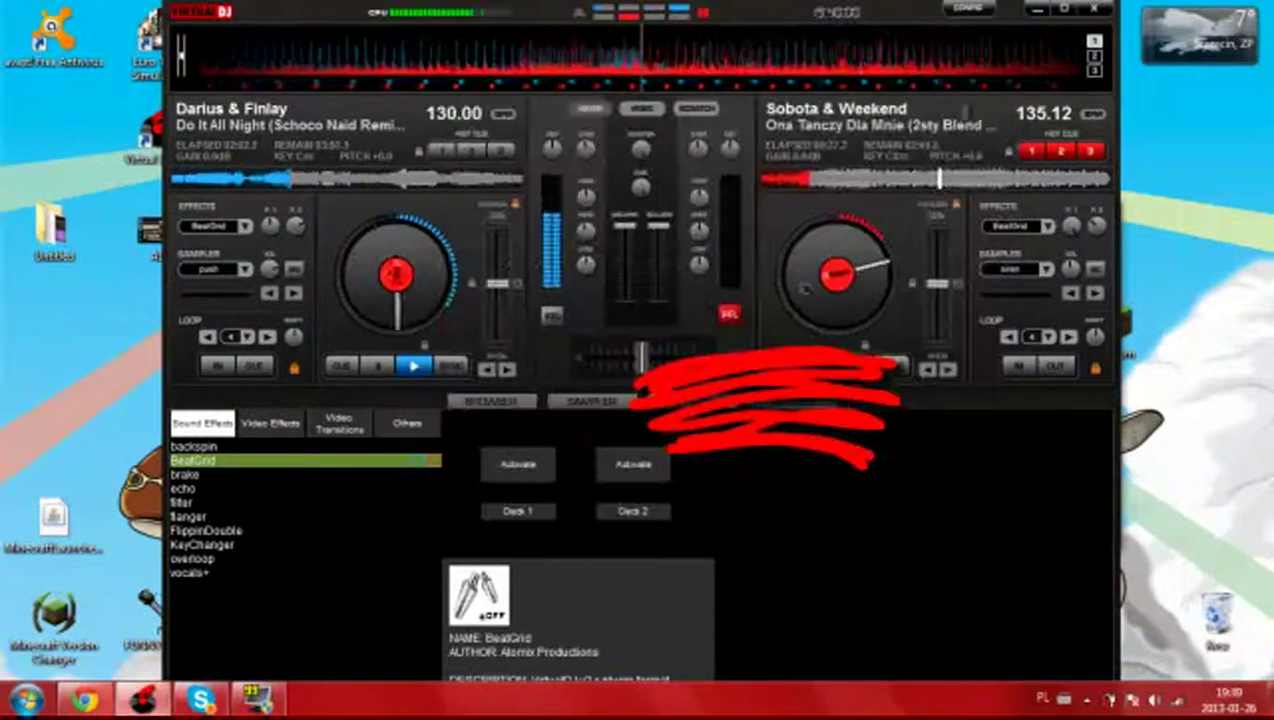
left_click(1063, 9)
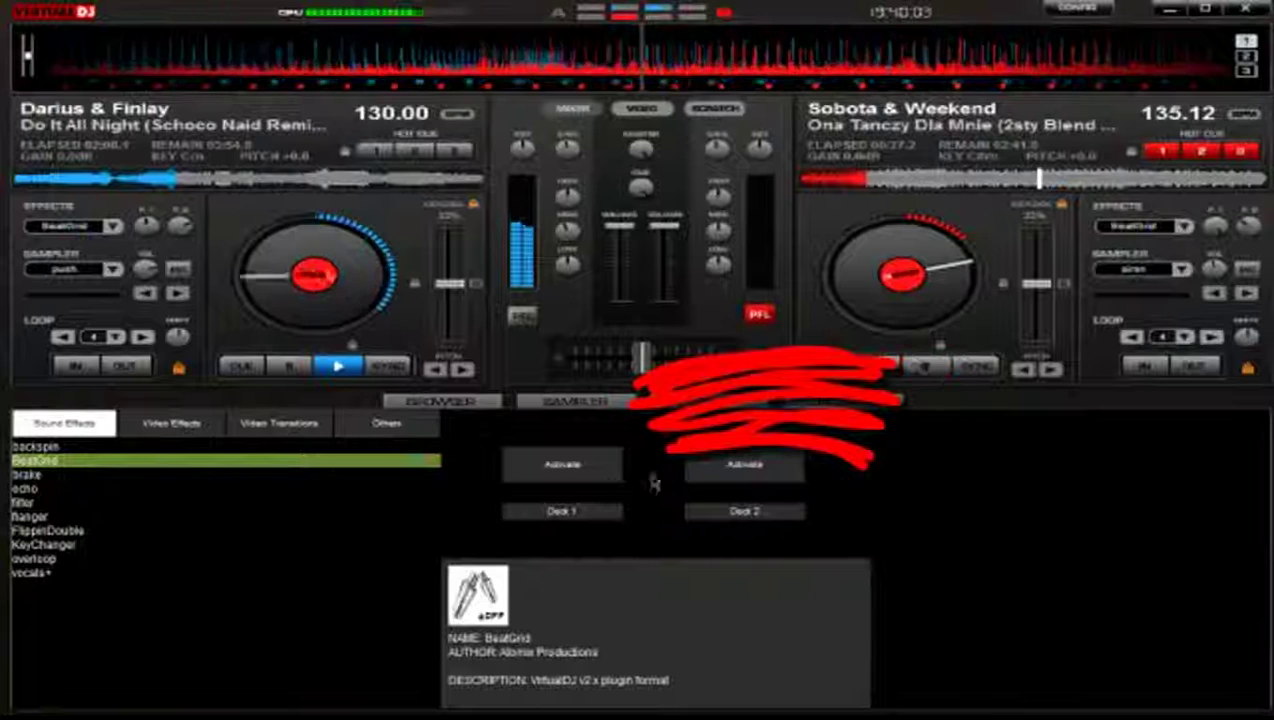
Run the BeatGrid effect on deck 1 twice more, switching it off each time.
left_click(562, 470)
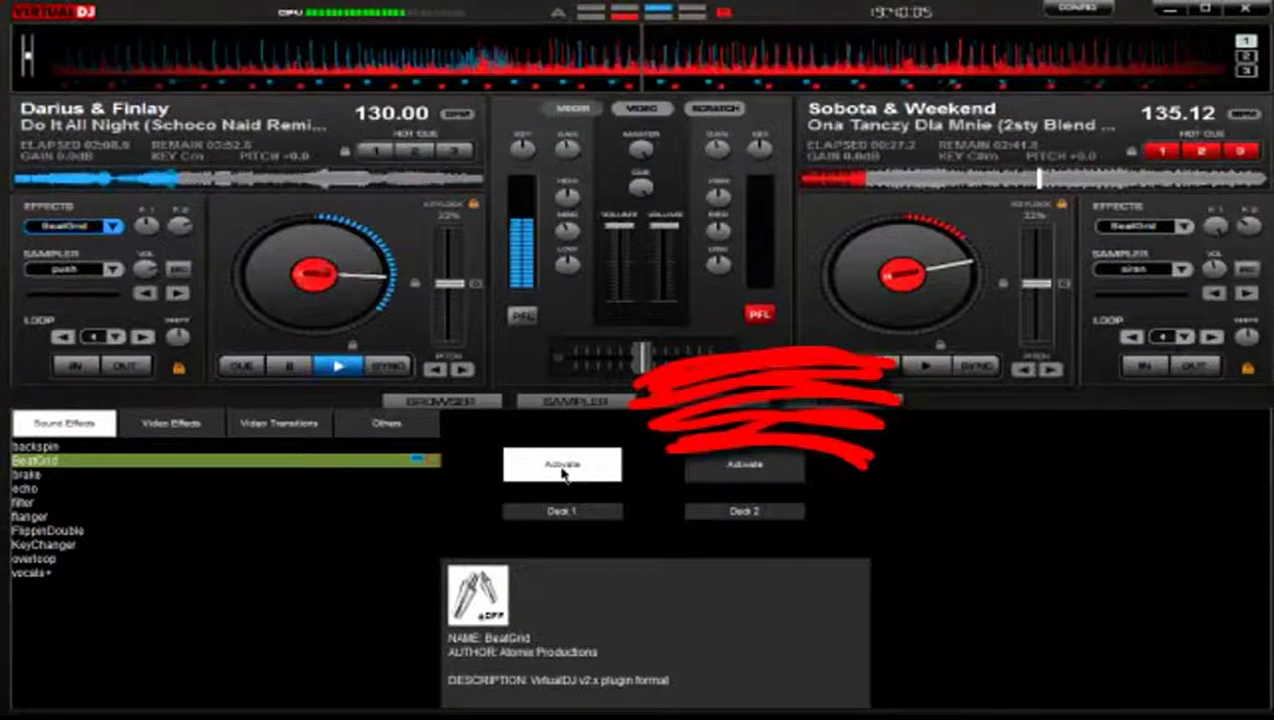
left_click(562, 472)
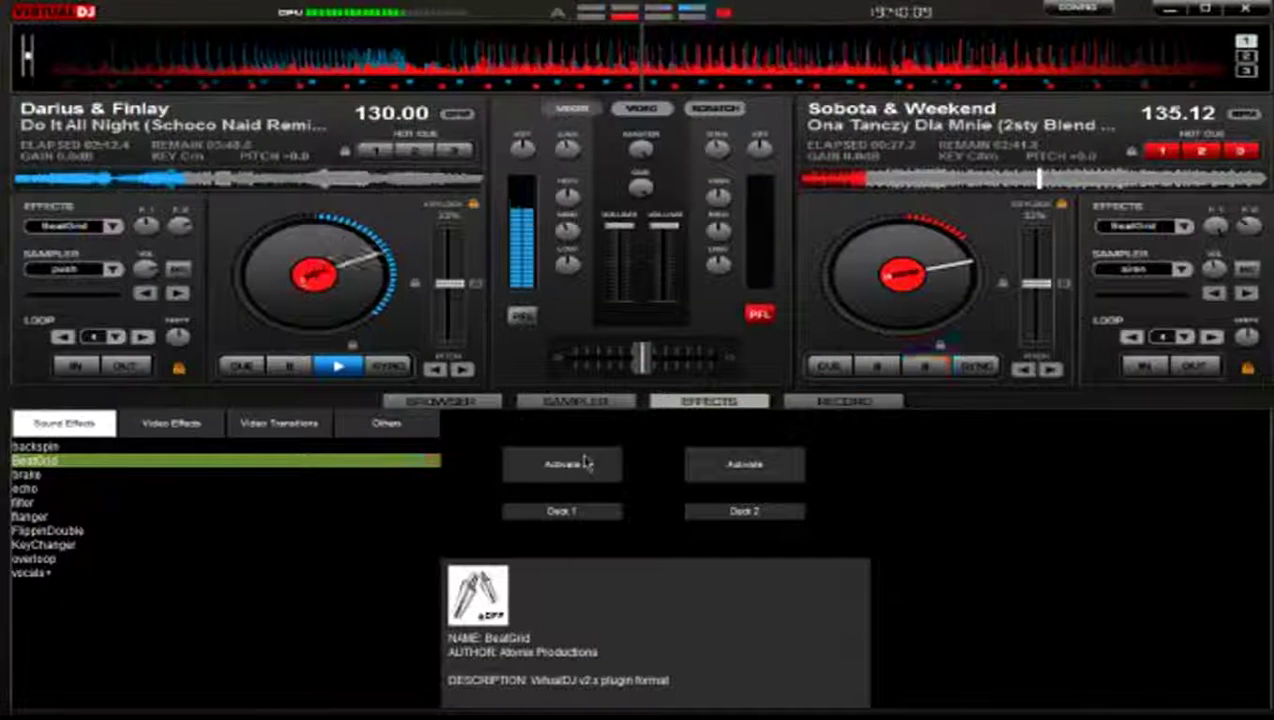
left_click(586, 463)
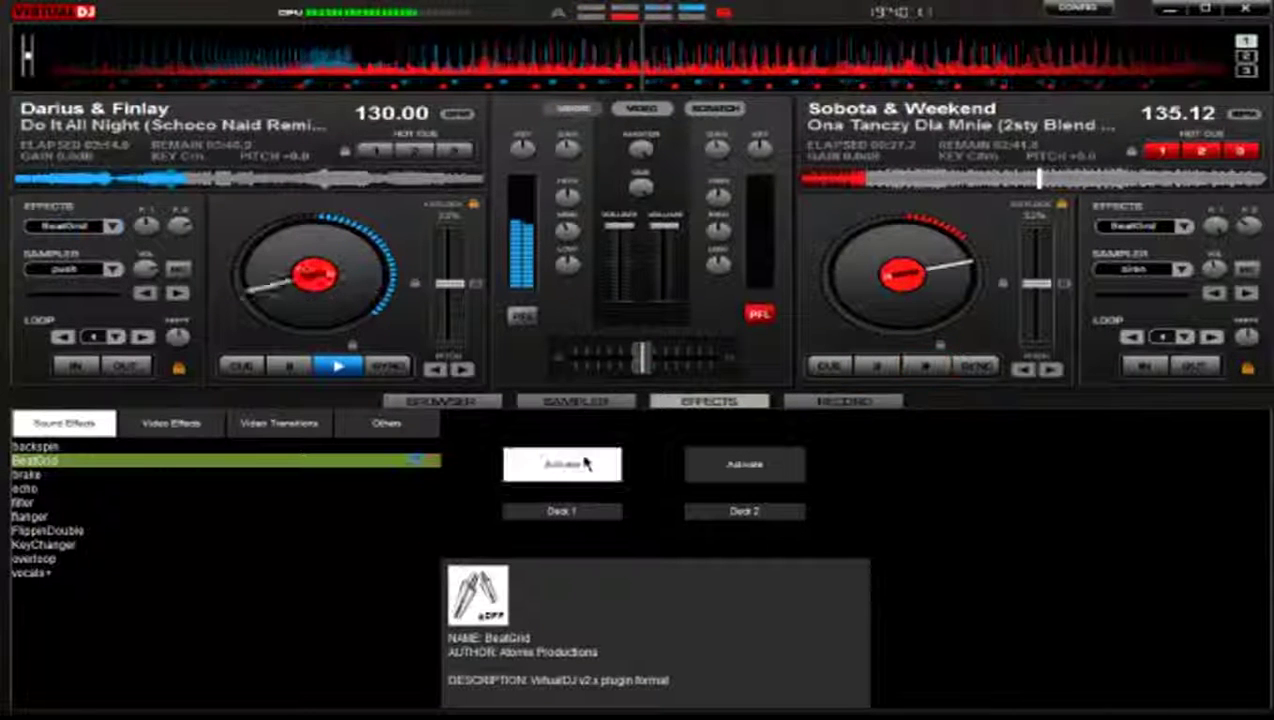
left_click(586, 463)
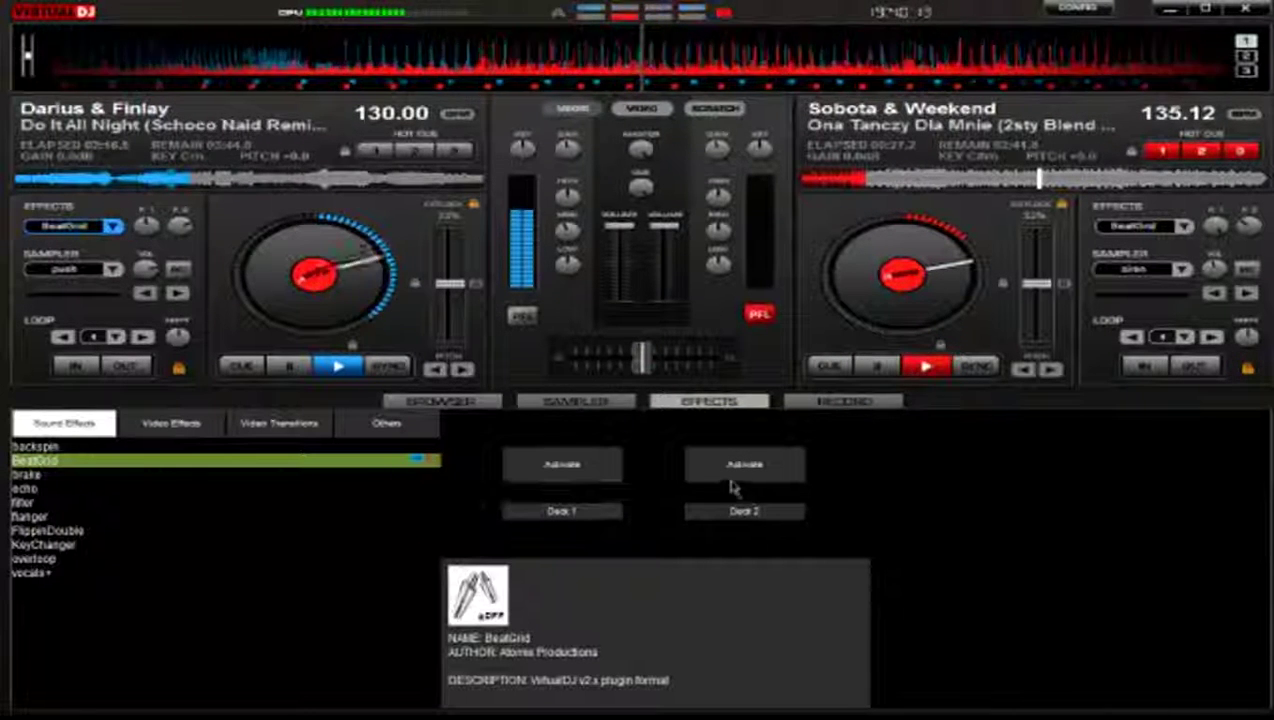
Stop the deck 1 track with the brake effect and start playback on deck 2.
left_click(25, 474)
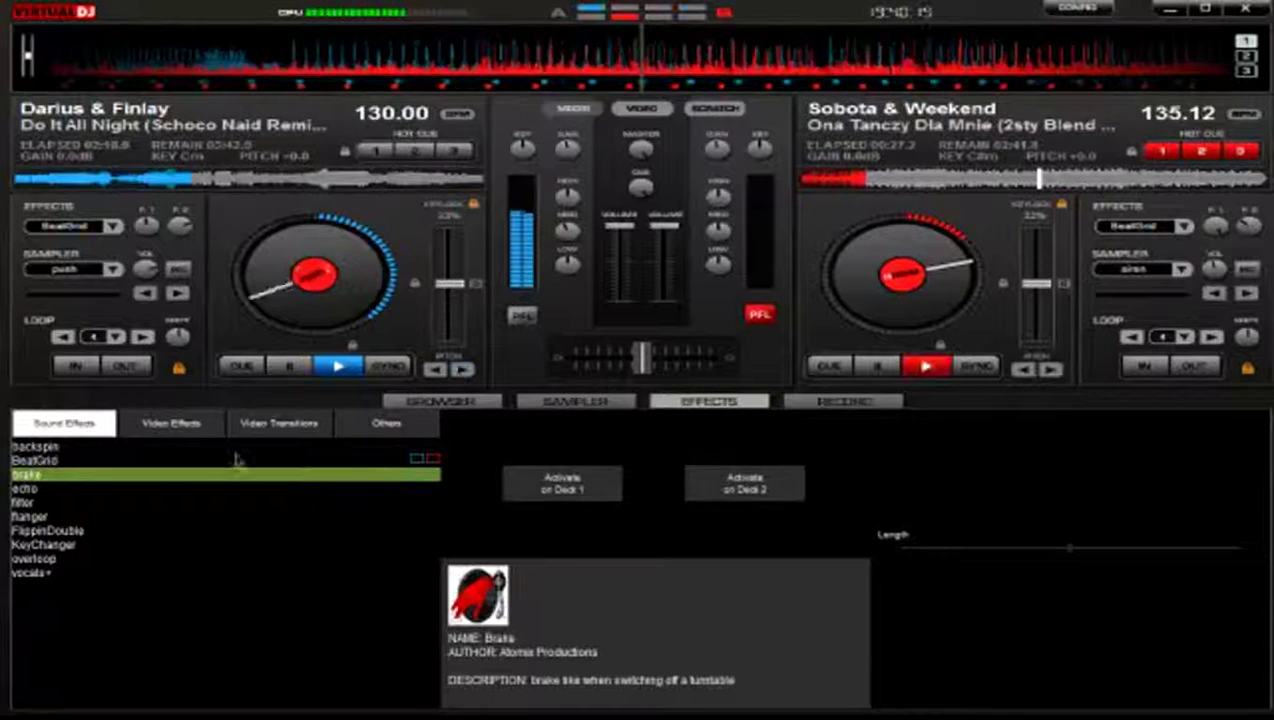
left_click(560, 486)
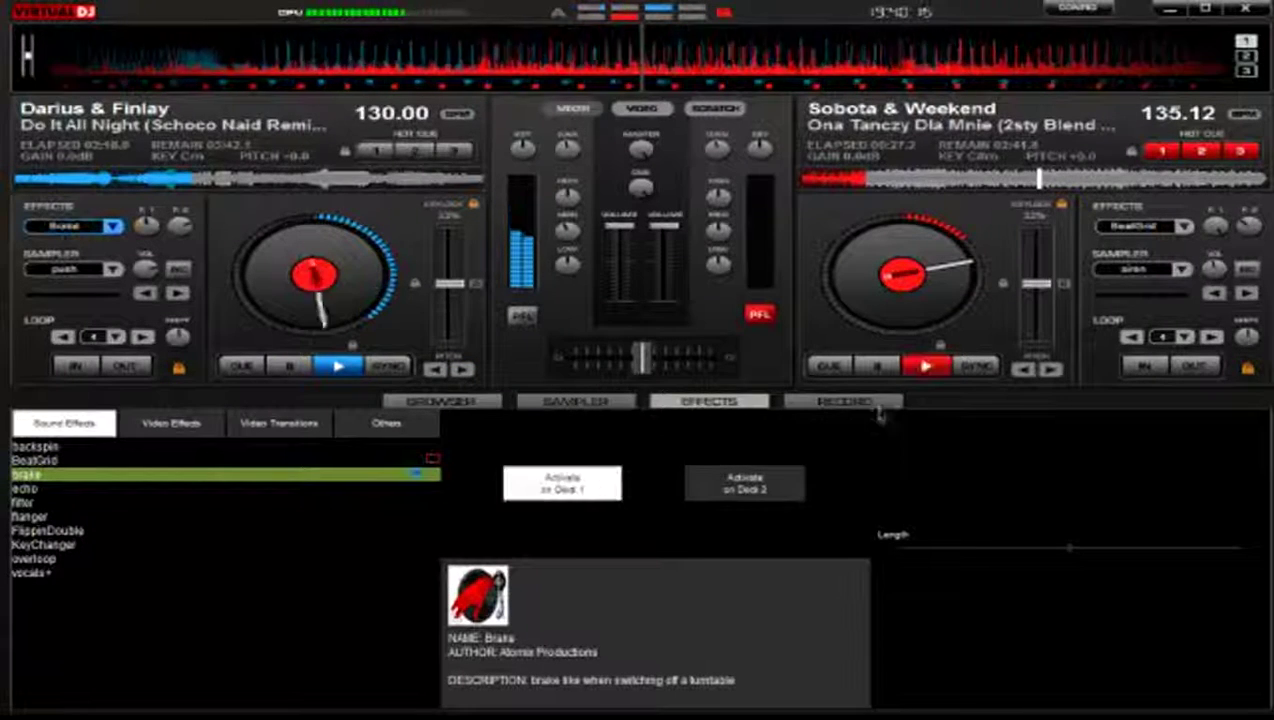
left_click(926, 367)
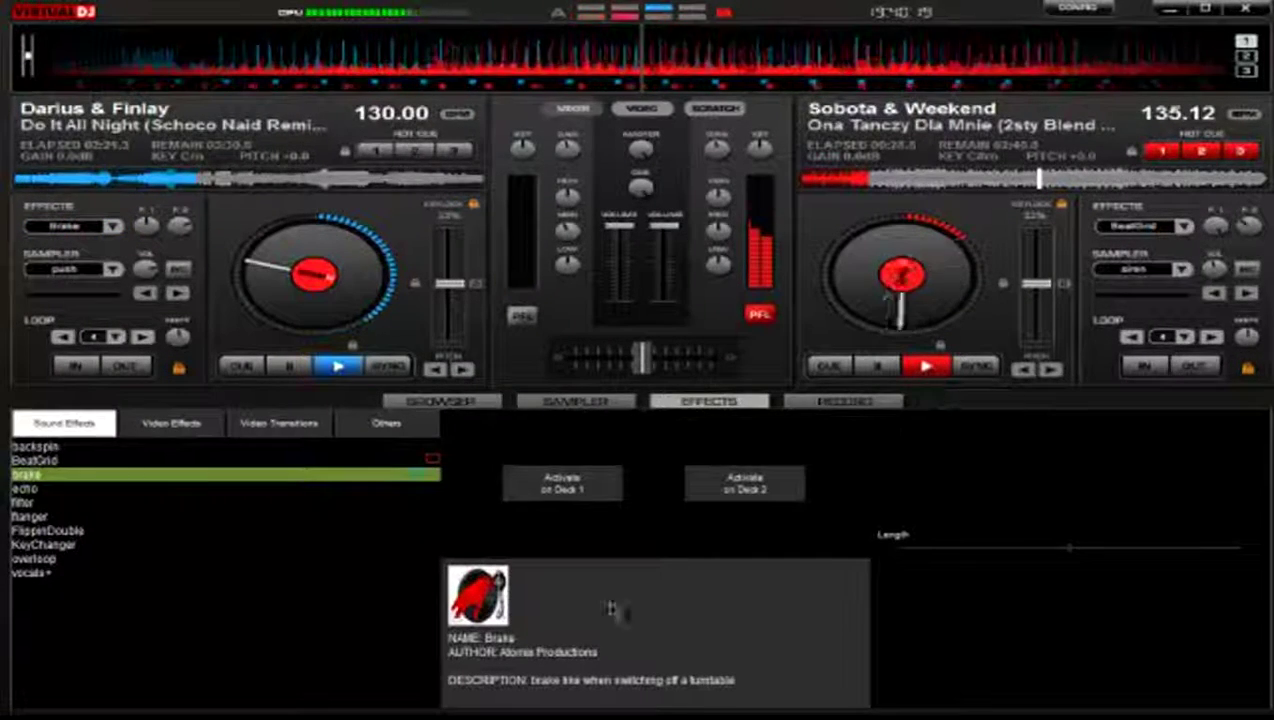
Demonstrate the BeatGrid effect on deck 2, switching it on and back off.
key("Up")
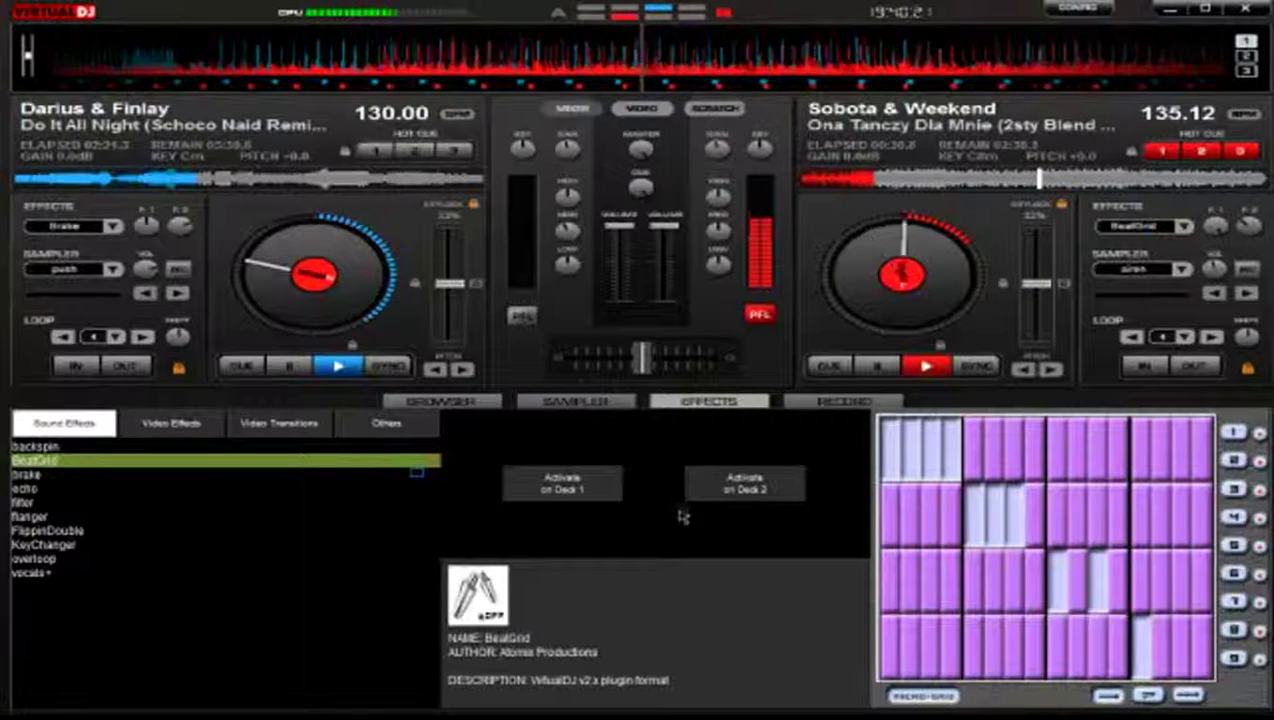
left_click(760, 497)
left_click(760, 497)
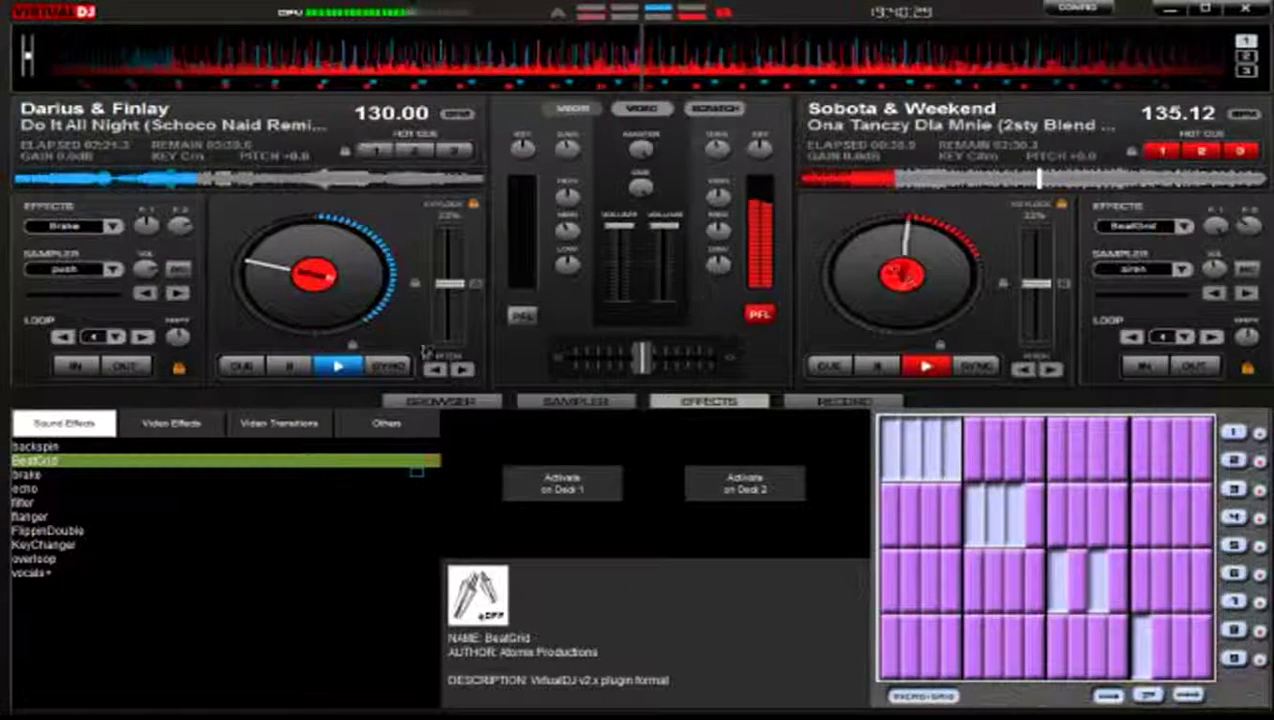
Look through the settings of the FlippinDouble, KeyChanger and flanger sound effects.
left_click(65, 531)
left_click(60, 545)
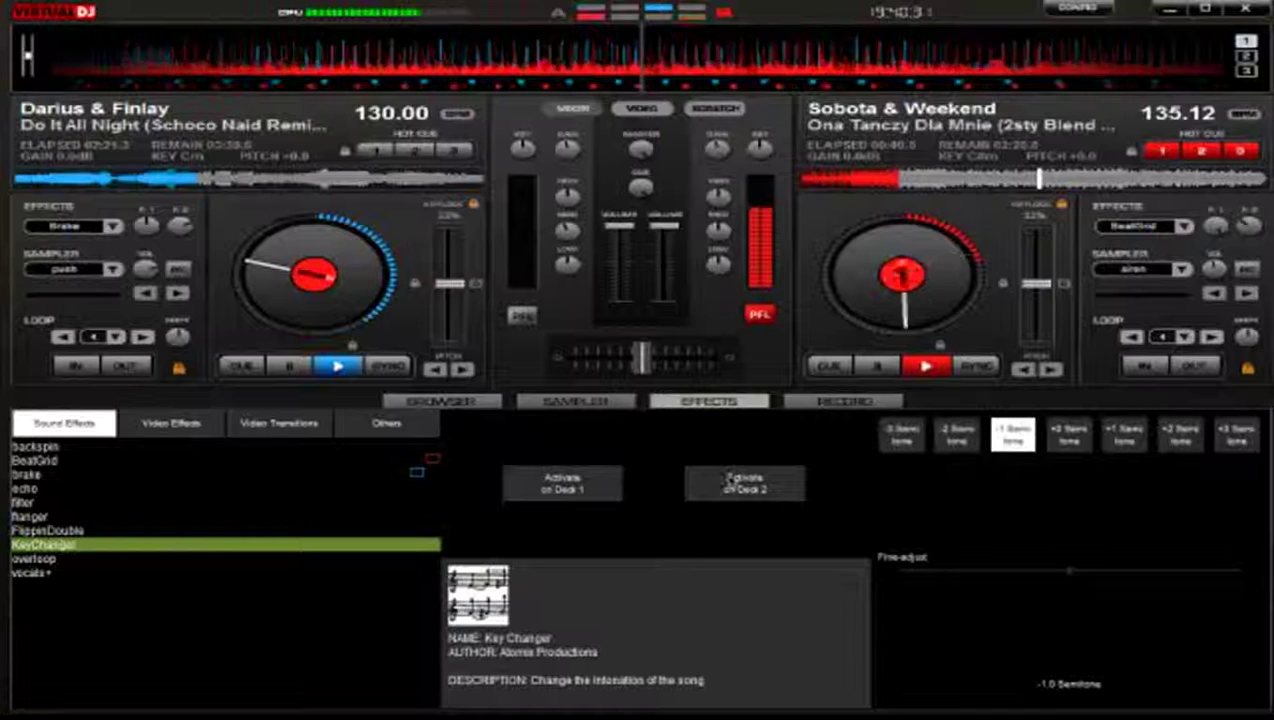
left_click(45, 530)
left_click(38, 516)
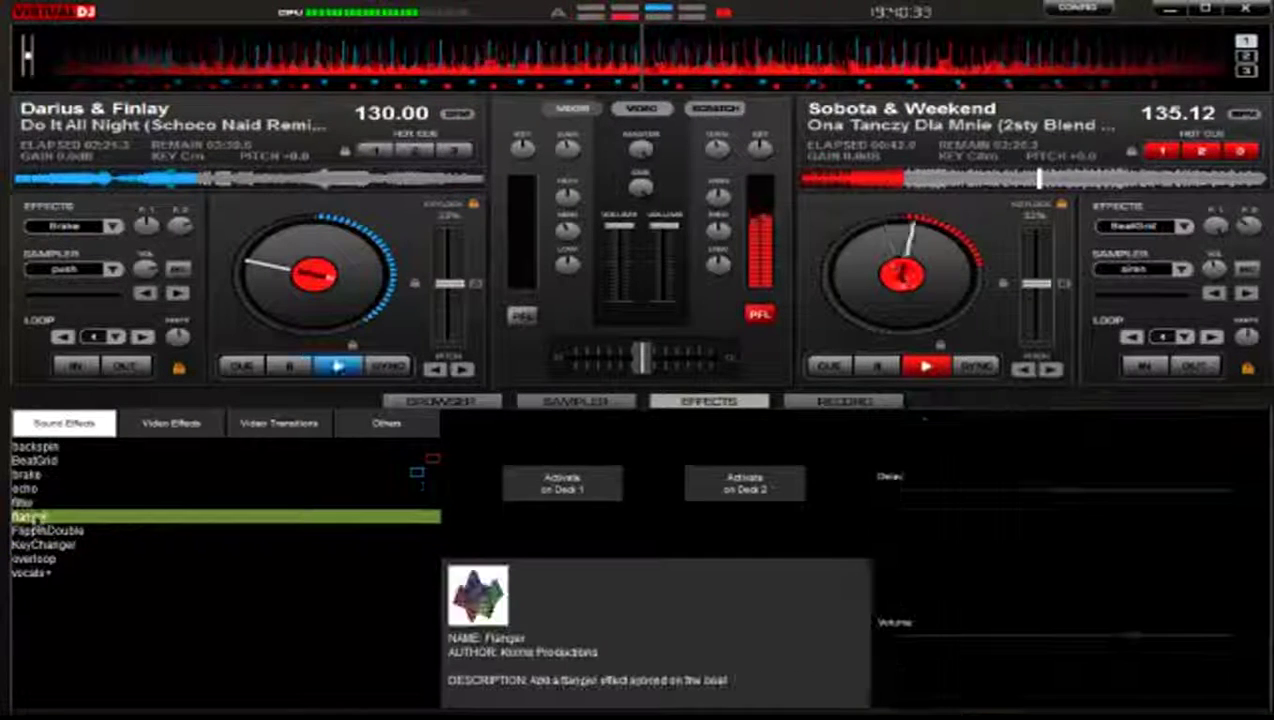
Show the recording options, the track browser and the sampler slots.
left_click(788, 402)
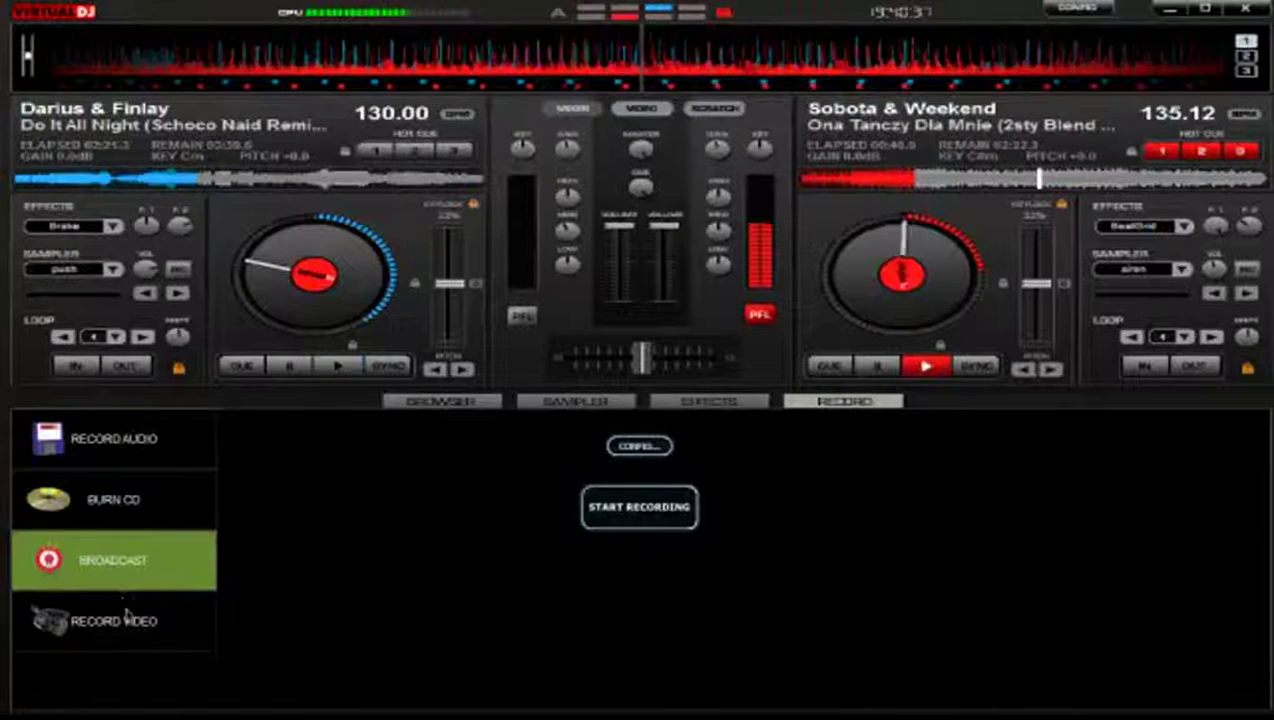
left_click(440, 401)
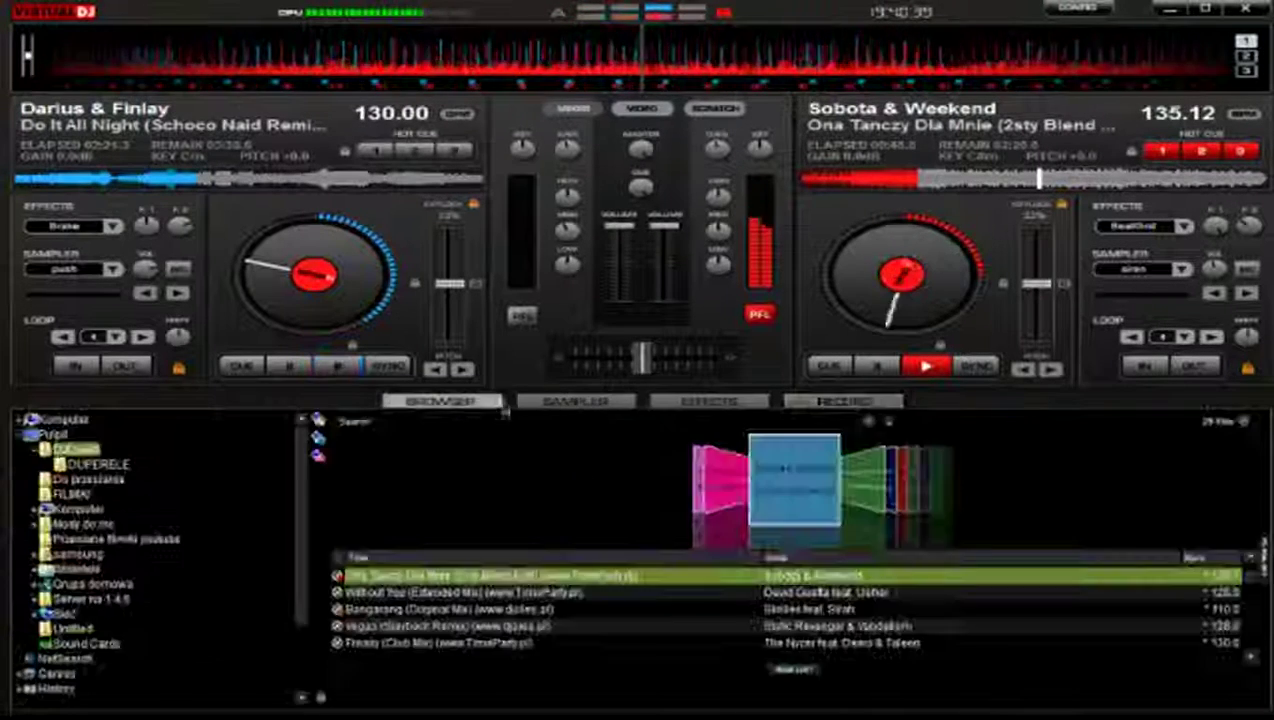
left_click(576, 401)
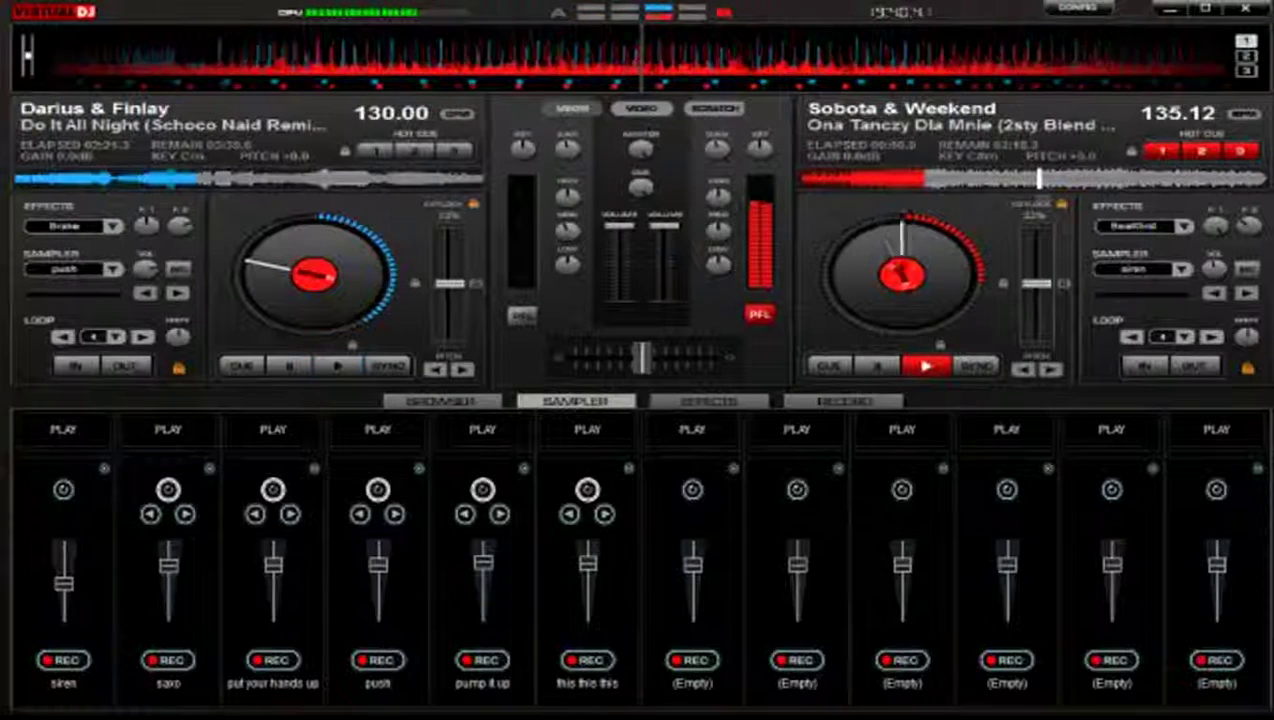
Show the video and scratch views between the decks, ending on the mixer view.
left_click(642, 108)
left_click(714, 108)
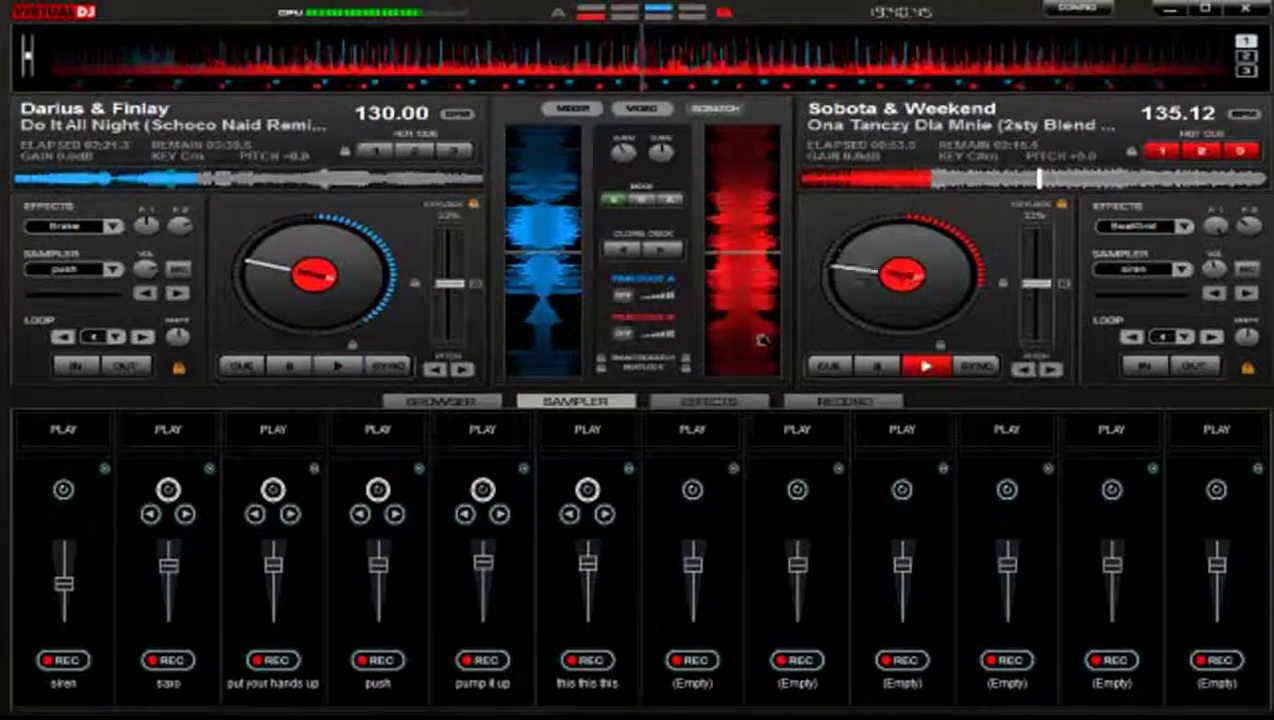
left_click(573, 108)
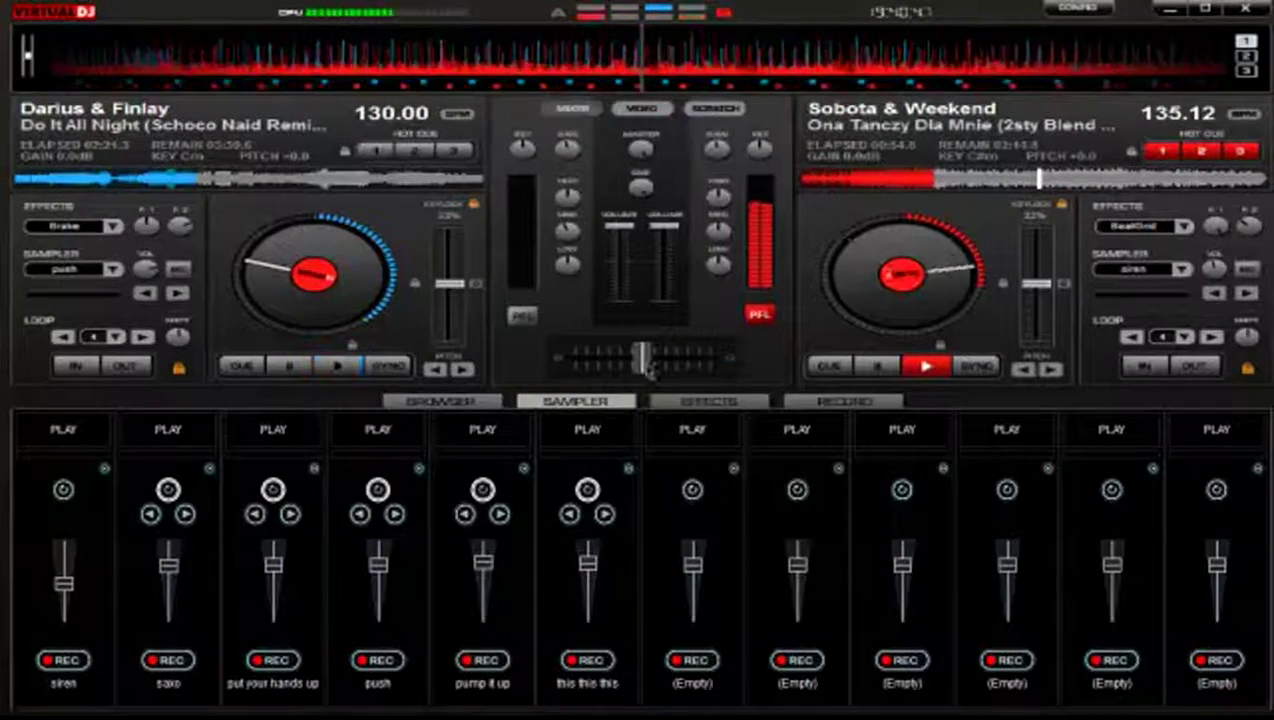
Return to the sound effects list and demonstrate FlippinDouble and BeatGrid on deck 2, switching each on and back off.
left_click(440, 401)
left_click(709, 401)
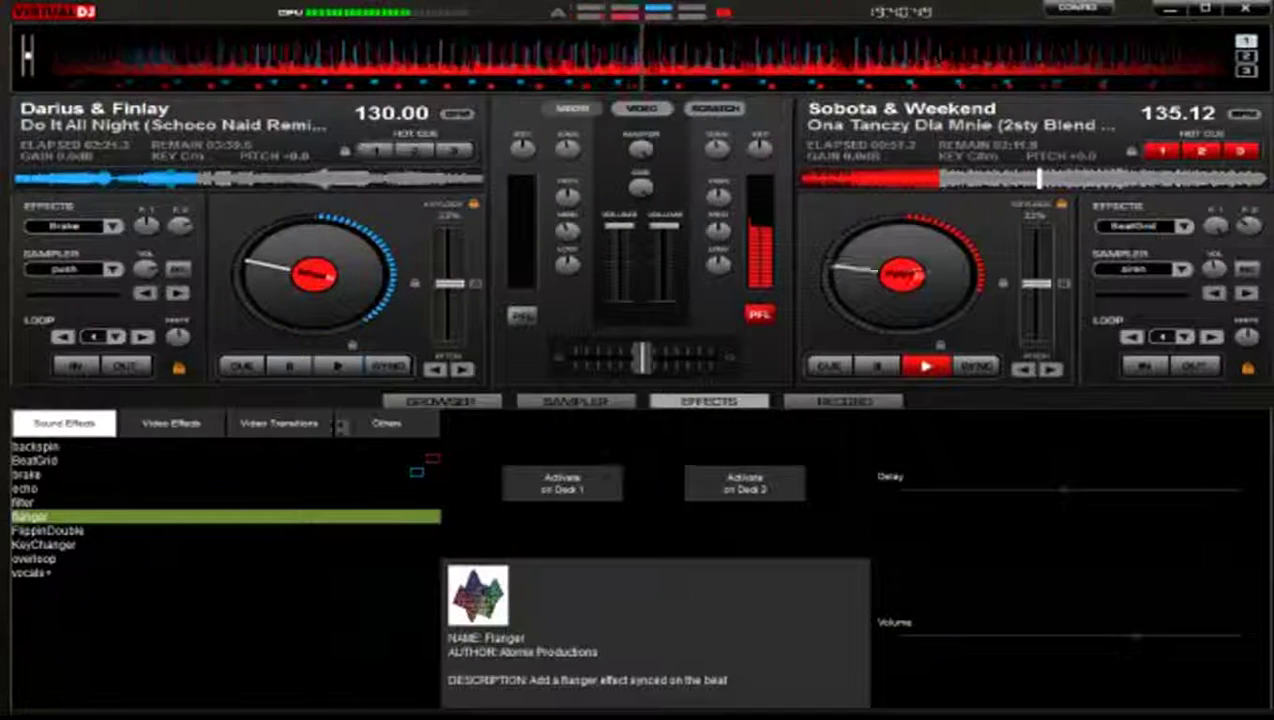
left_click(105, 461)
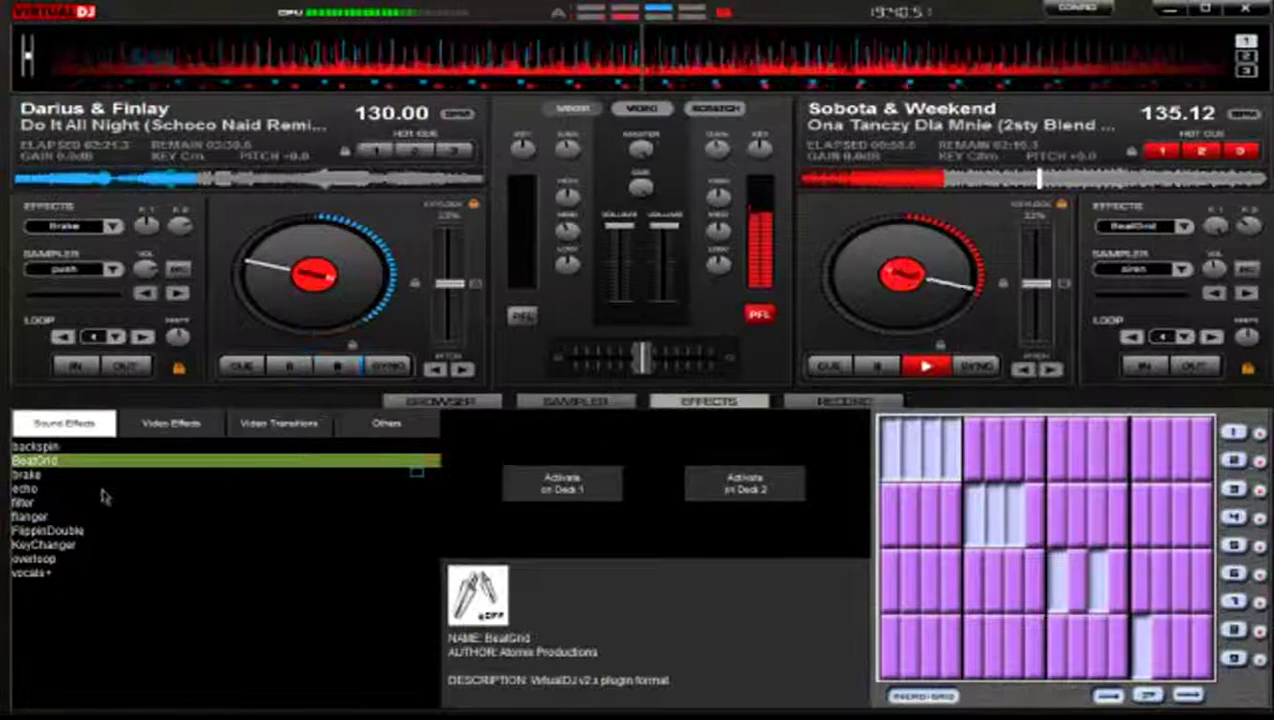
left_click(58, 531)
left_click(731, 487)
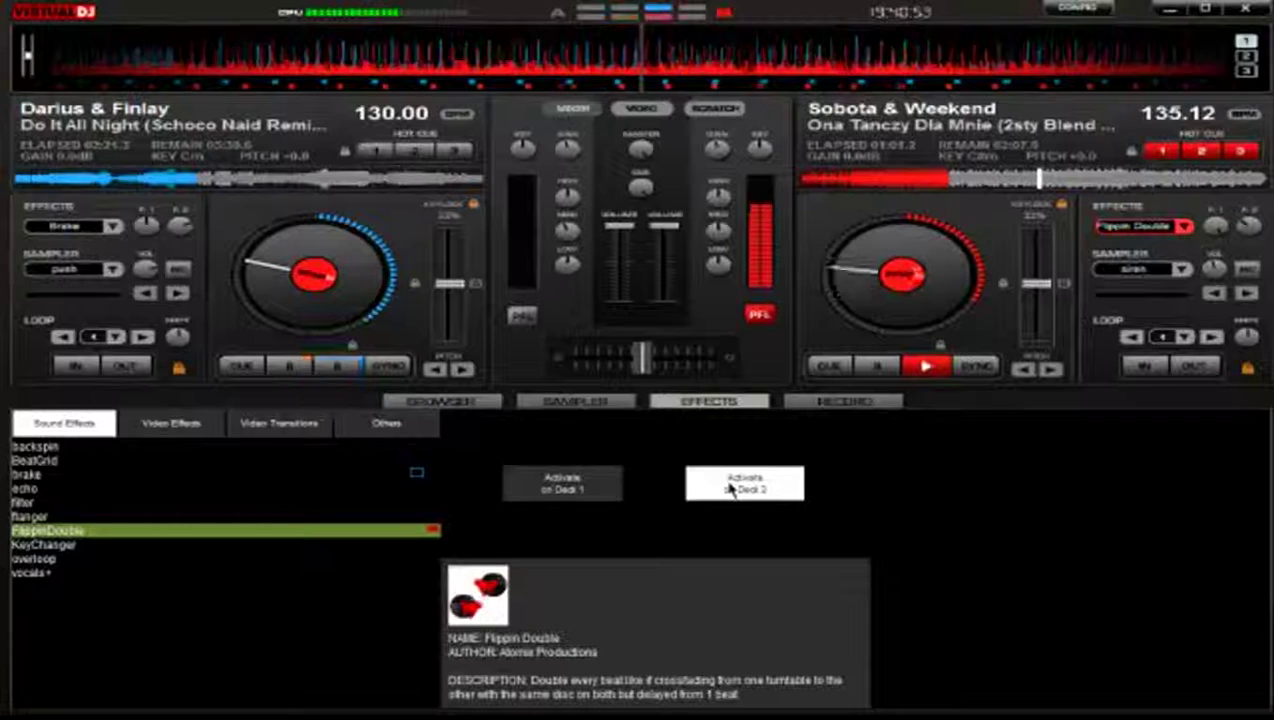
left_click(731, 487)
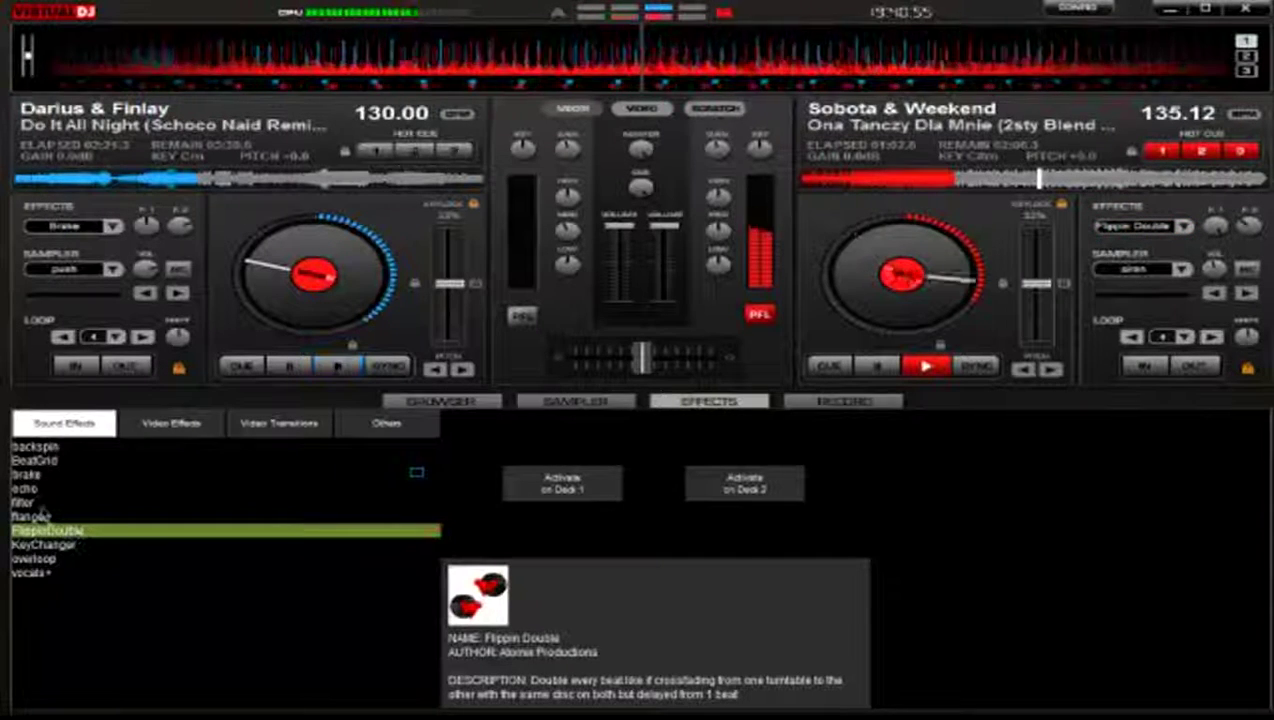
left_click(46, 466)
left_click(726, 489)
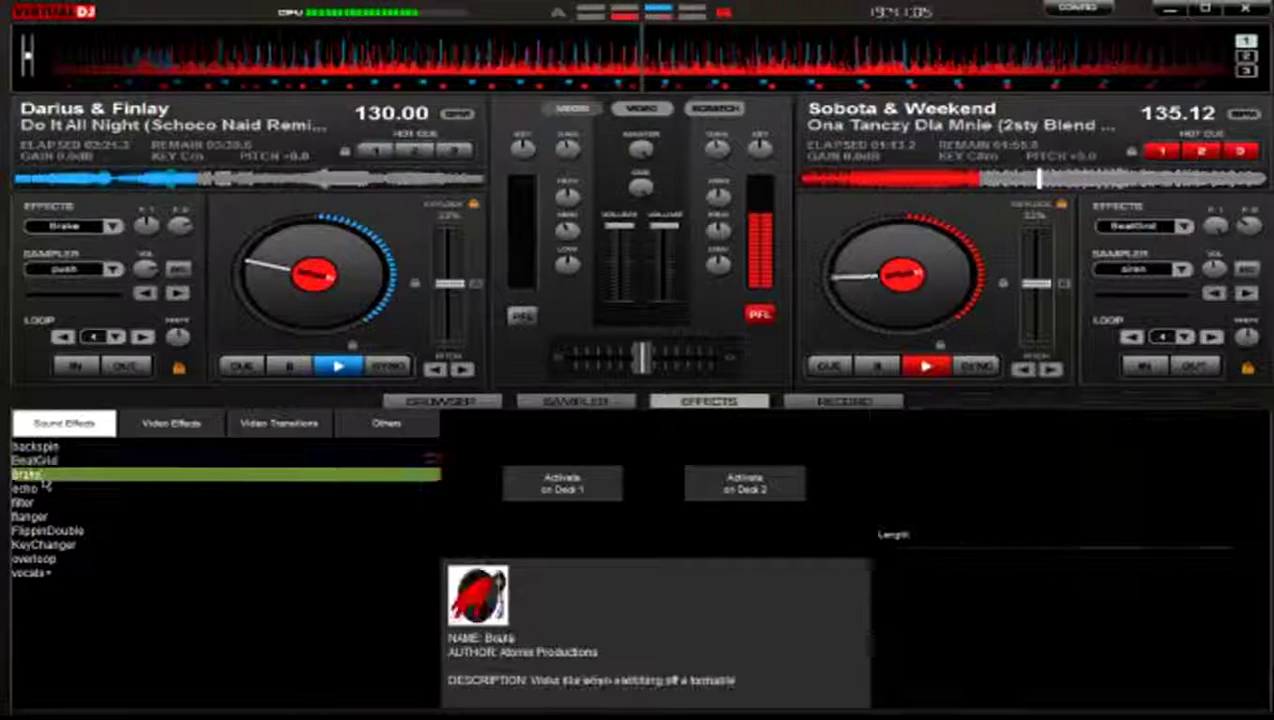
Stop deck 2 with the brake effect and start playback on deck 1.
key("Down")
left_click(728, 488)
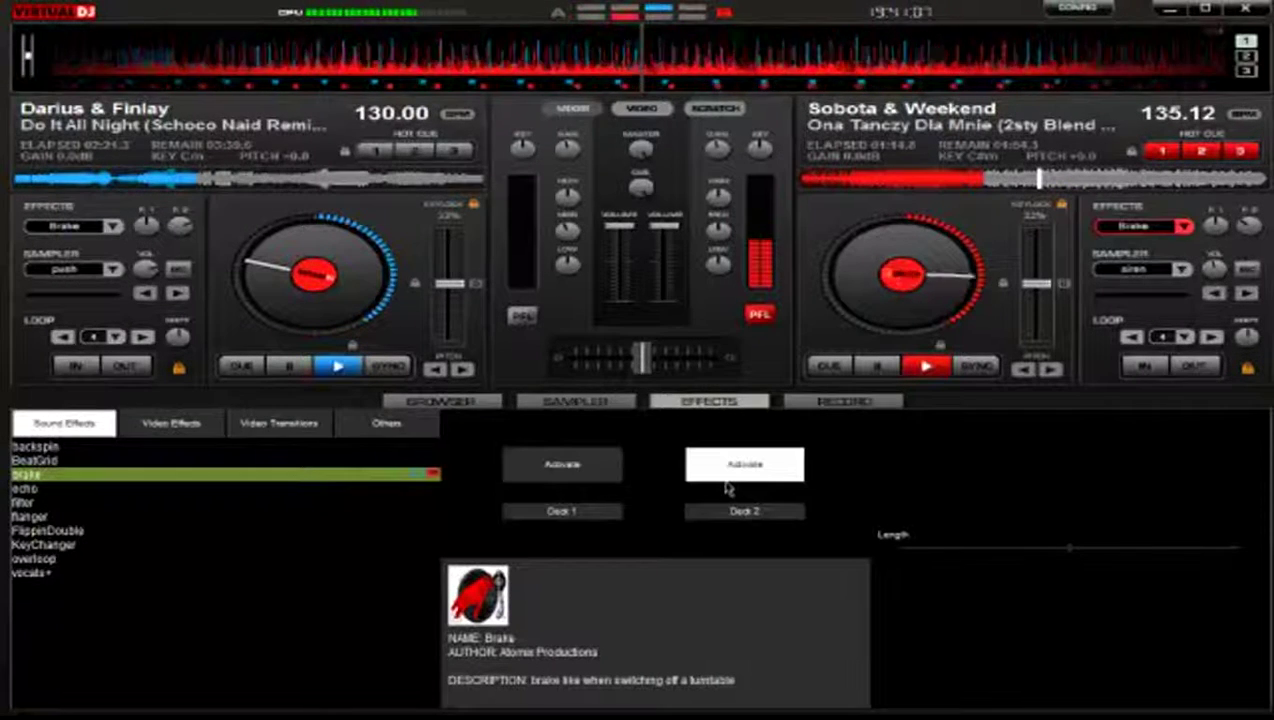
left_click(323, 369)
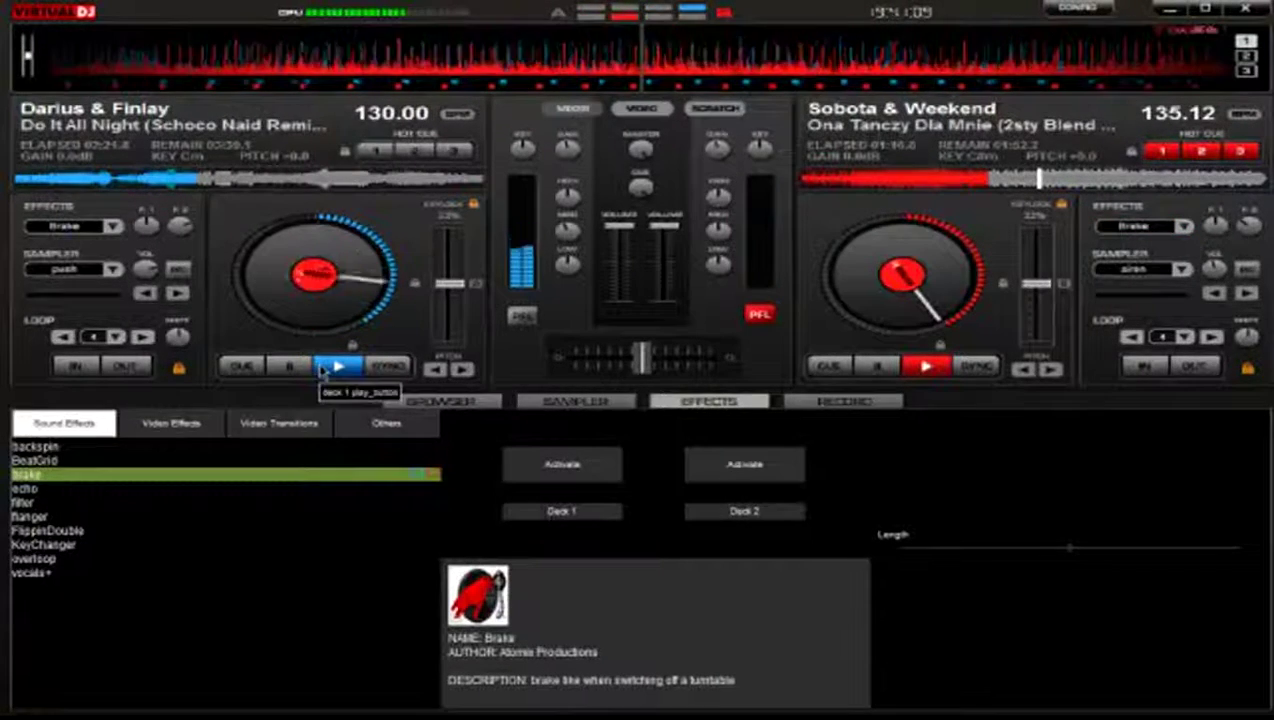
Demonstrate the BeatGrid effect on deck 1, switching it on and off repeatedly.
left_click(35, 461)
left_click(562, 486)
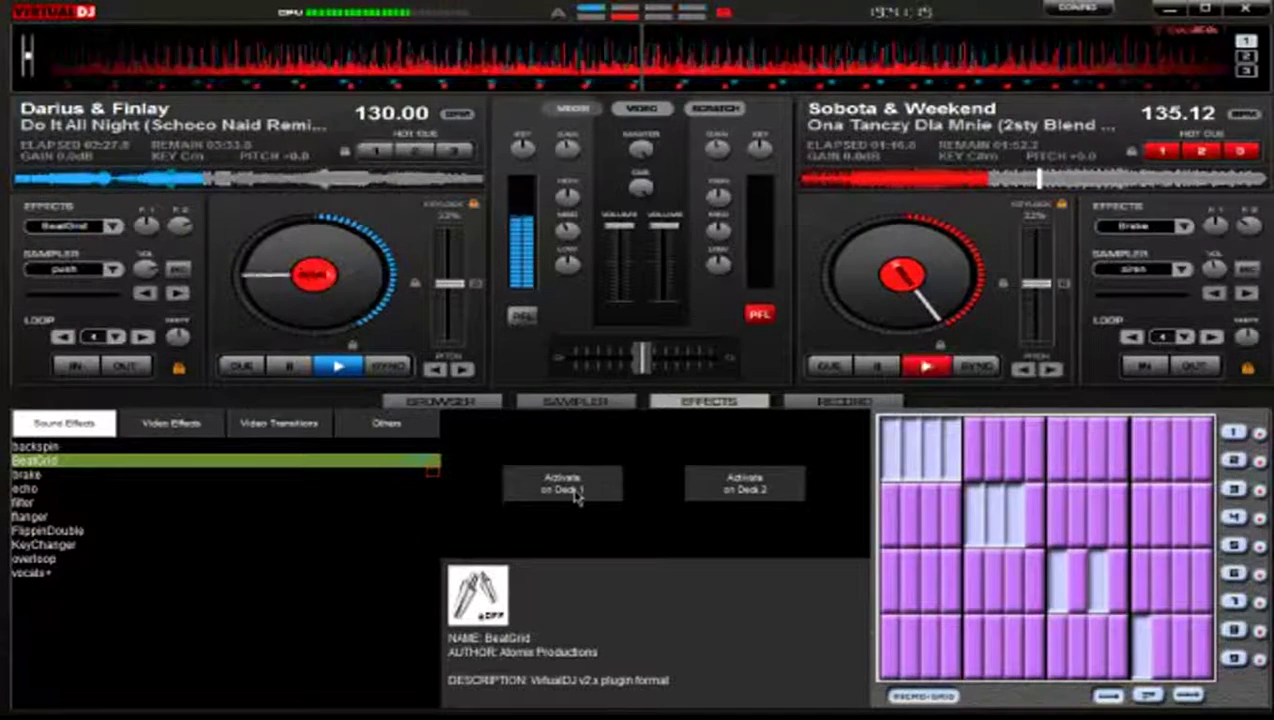
left_click(577, 494)
left_click(577, 494)
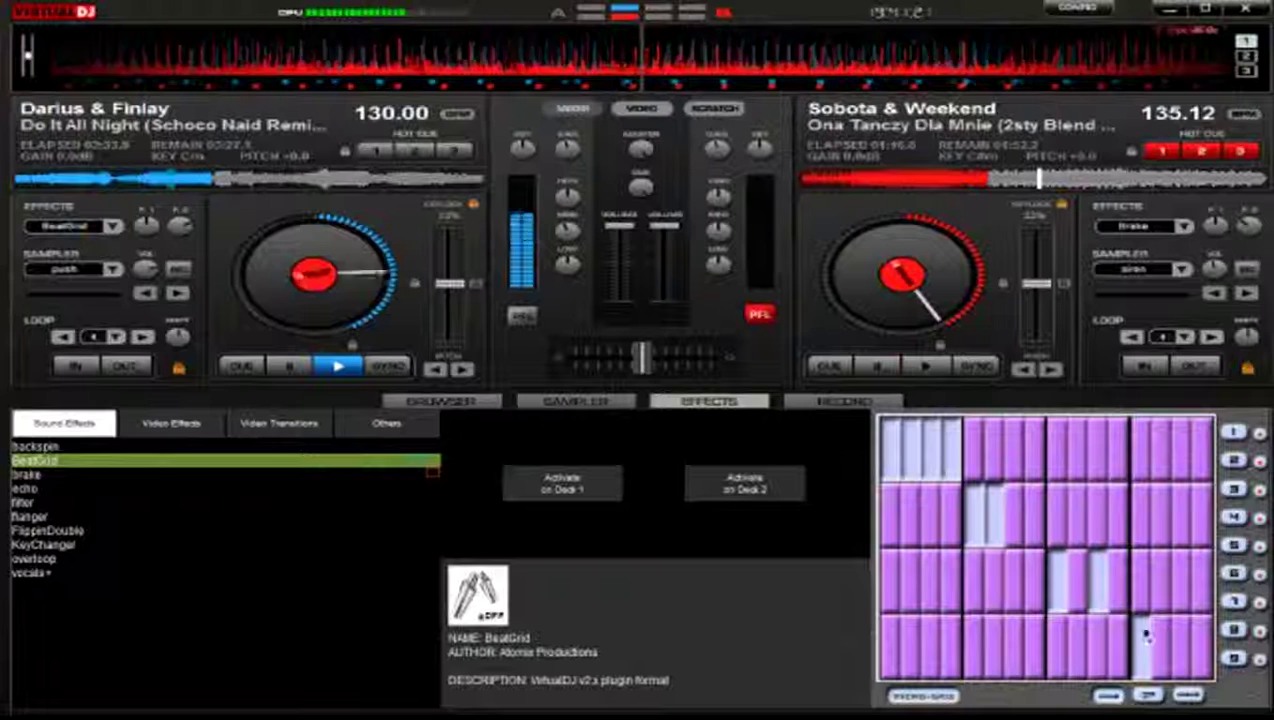
left_click(580, 495)
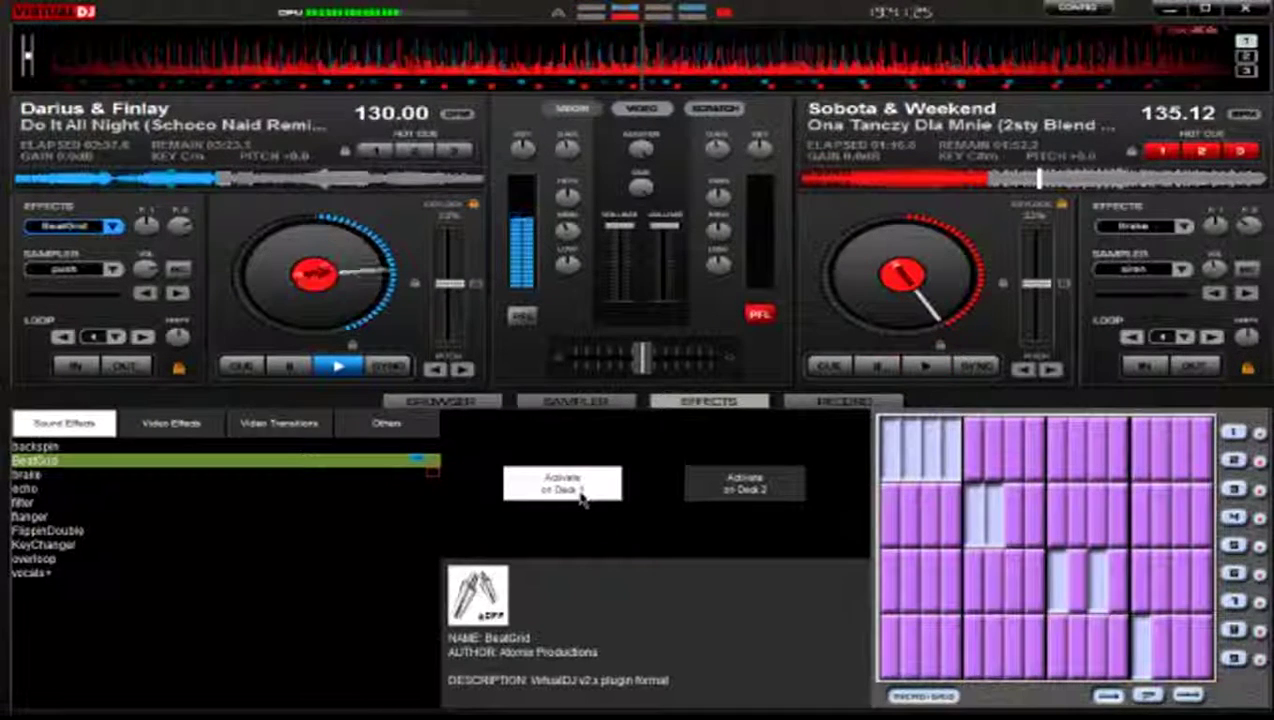
left_click(580, 495)
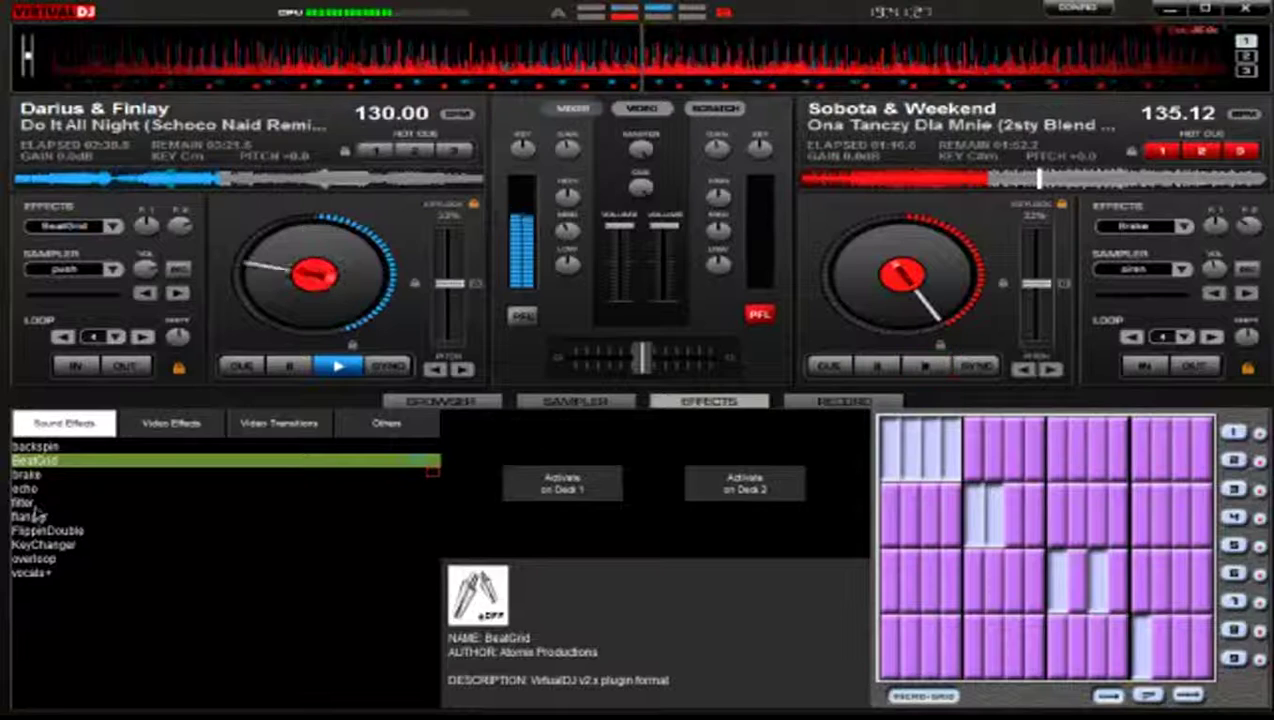
Demonstrate the filter effect on deck 1, shifting its marked peak down to about 200 and switching the effect off.
left_click(30, 503)
left_click(595, 488)
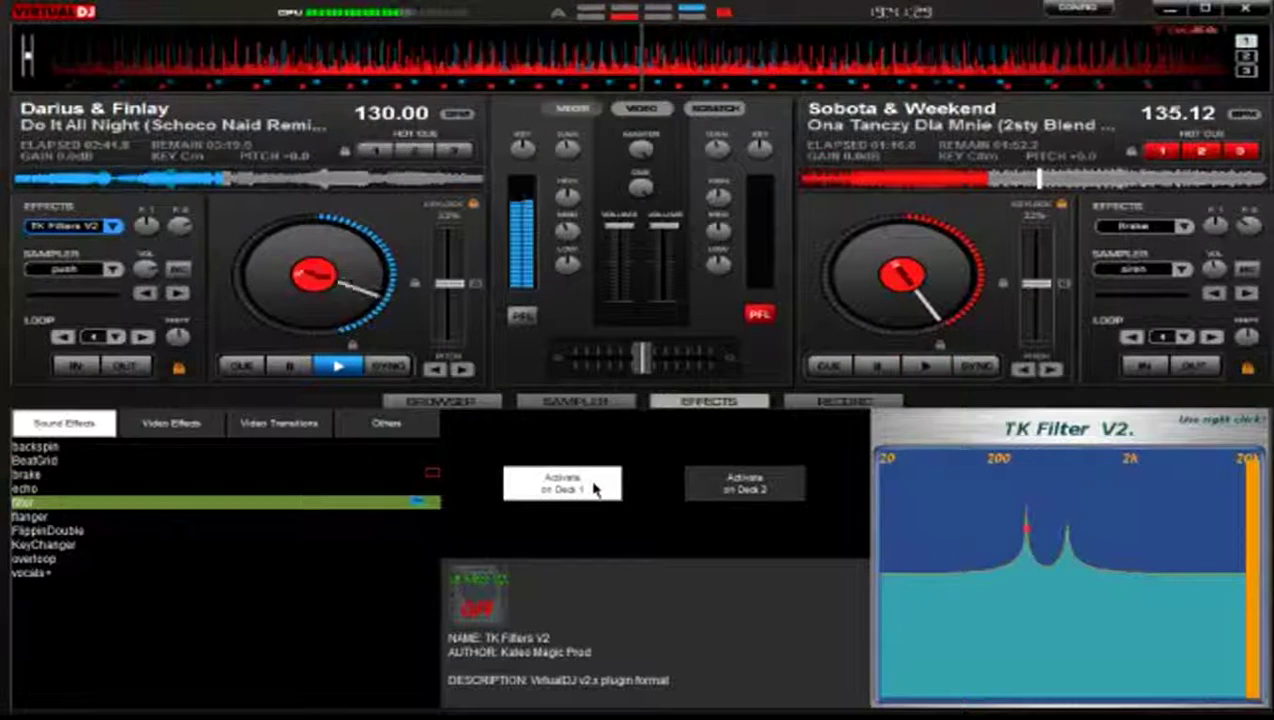
left_click(595, 488)
left_click(595, 488)
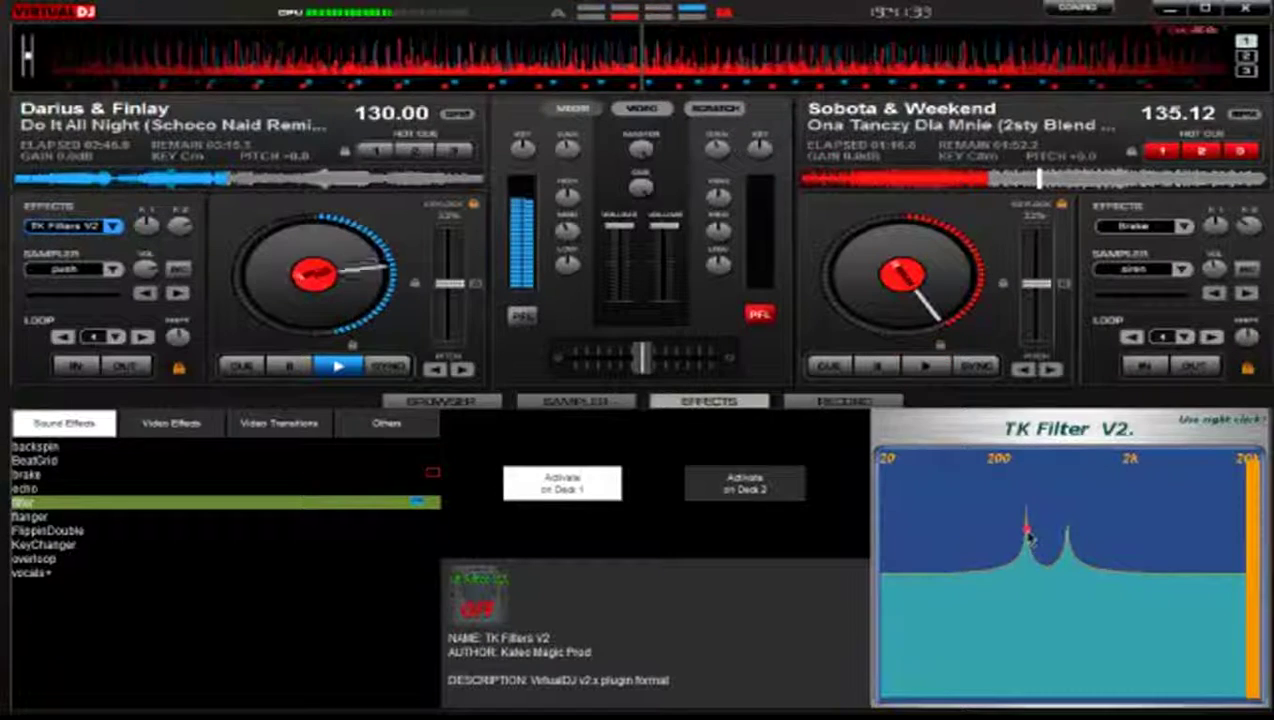
left_click_drag(1030, 538, 988, 525)
left_click(562, 483)
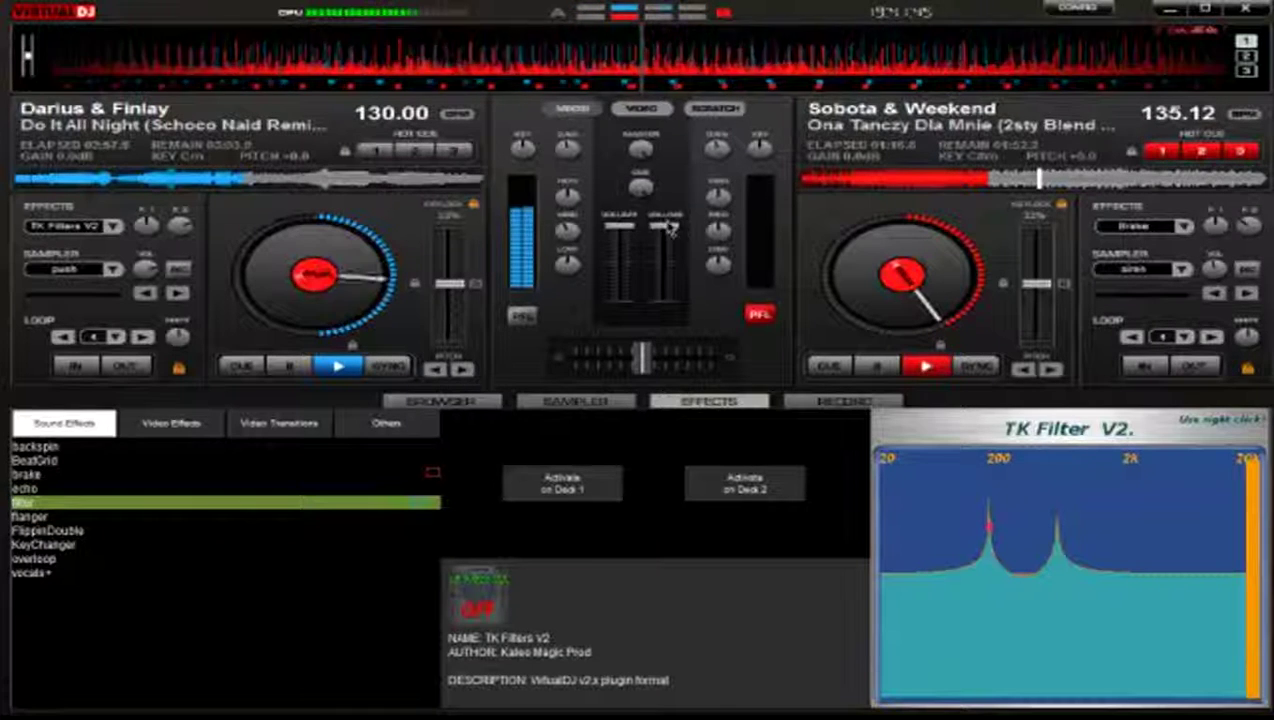
Show the video view between the decks and return to the mixer view.
left_click(641, 107)
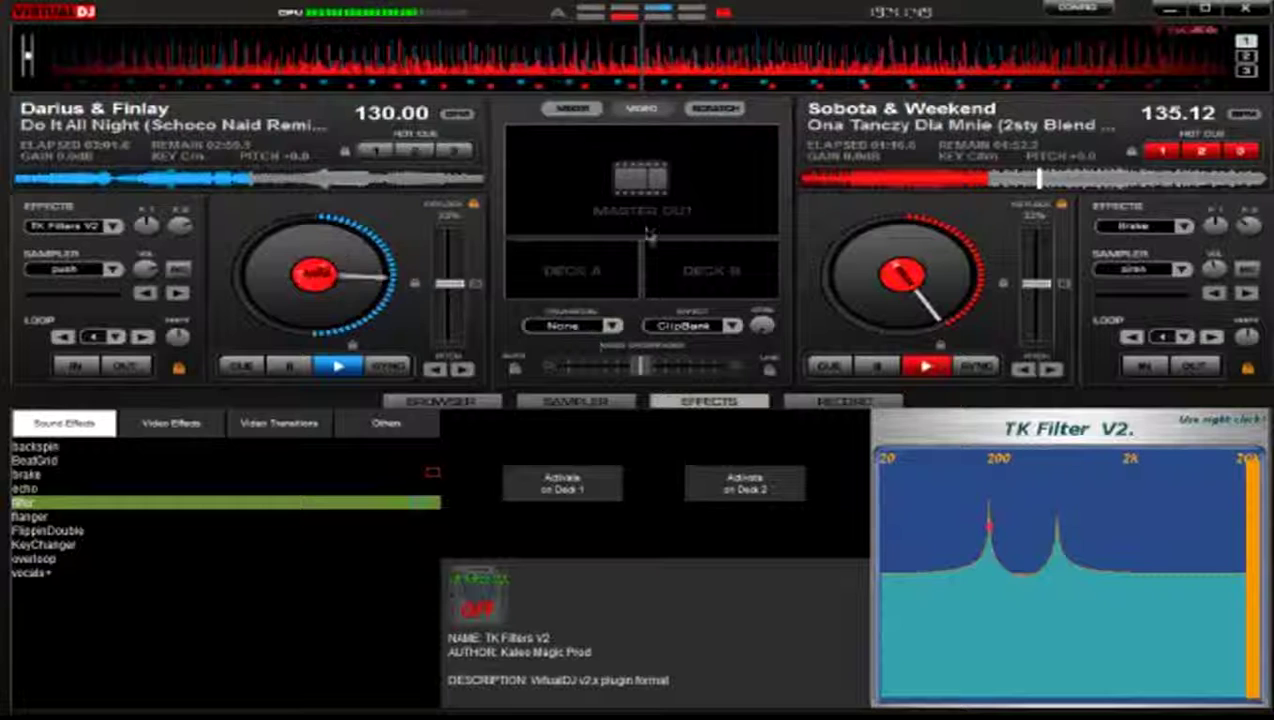
left_click(593, 108)
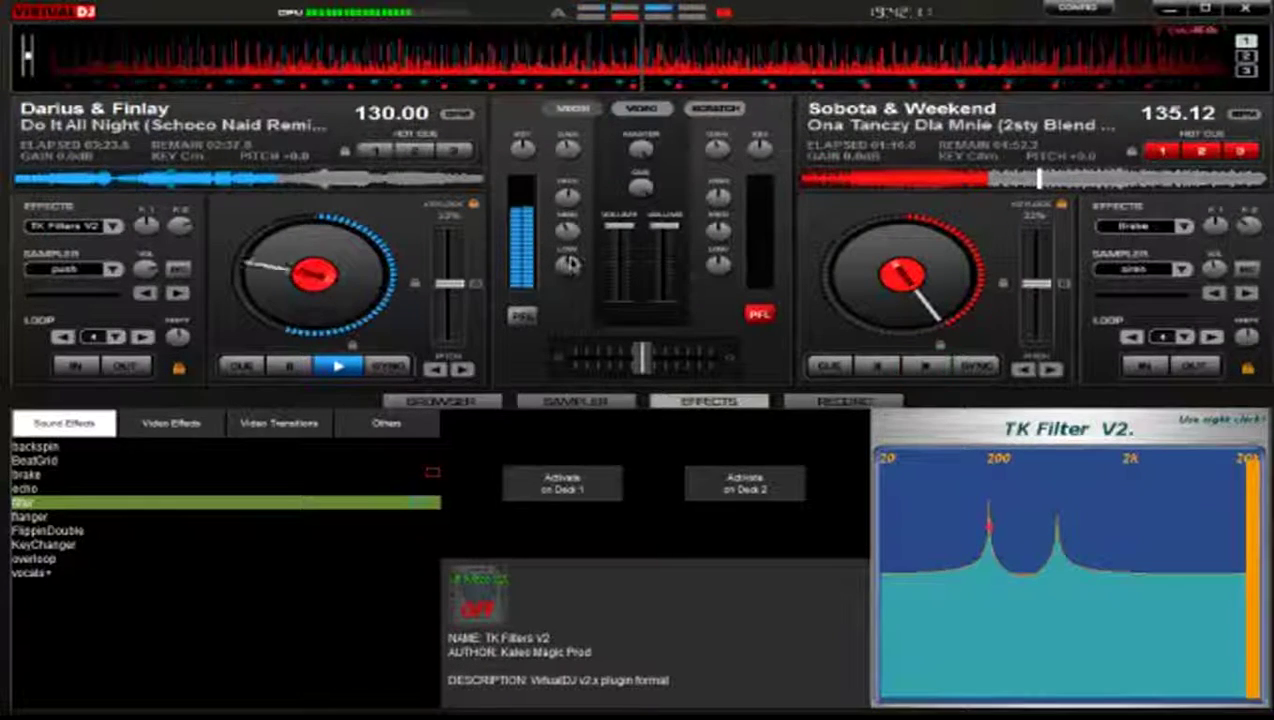
Demonstrate BeatGrid and FlippinDouble one after the other on deck 1, ending with BeatGrid selected in the effects list.
left_click(45, 461)
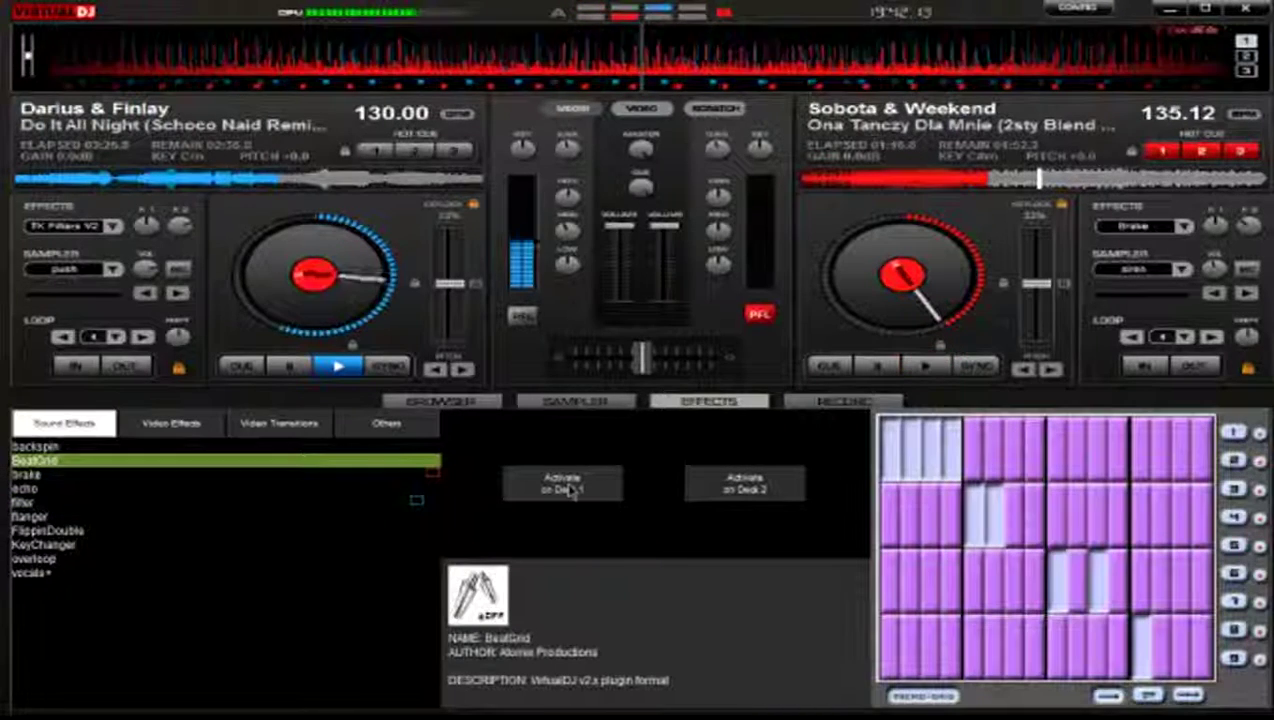
left_click(571, 490)
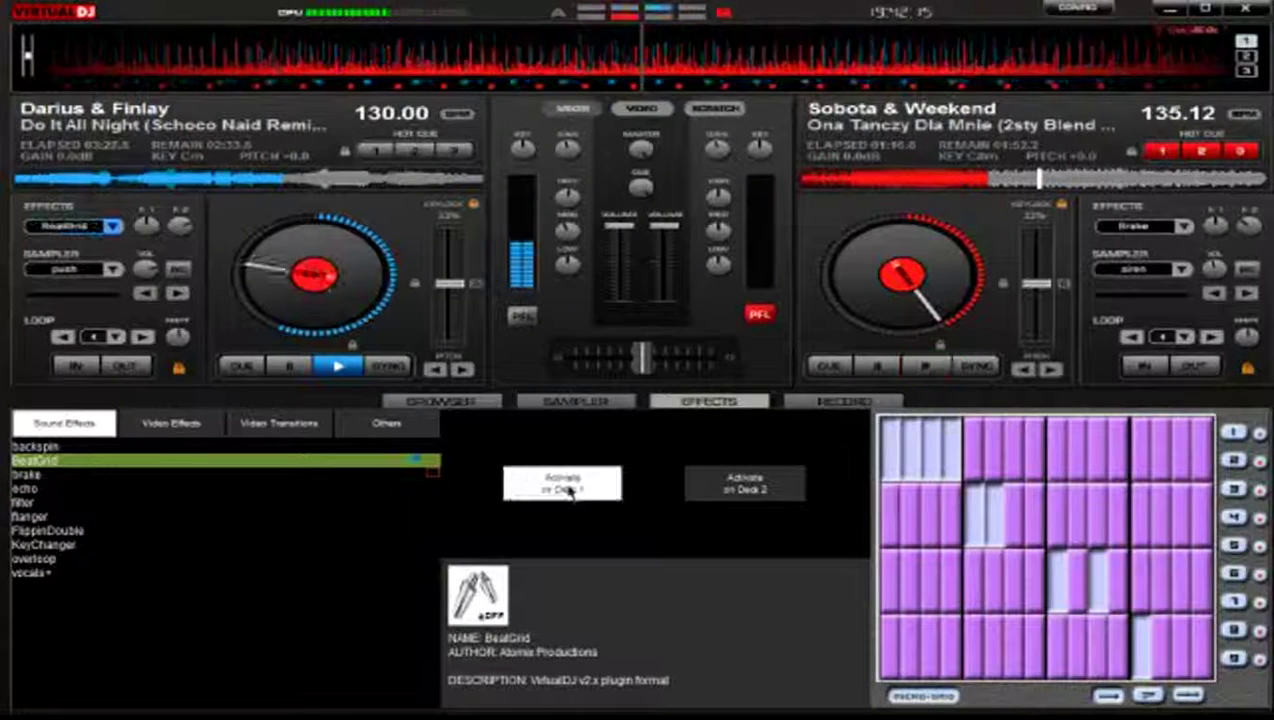
left_click(58, 531)
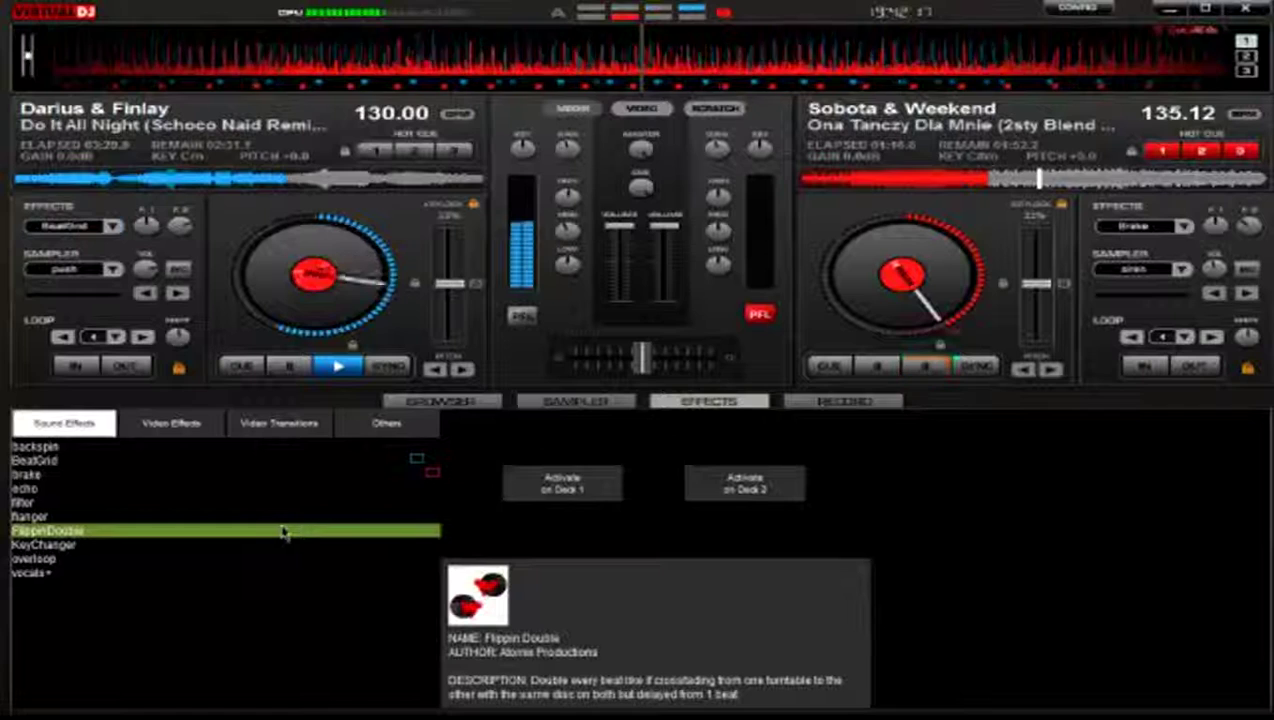
left_click(533, 500)
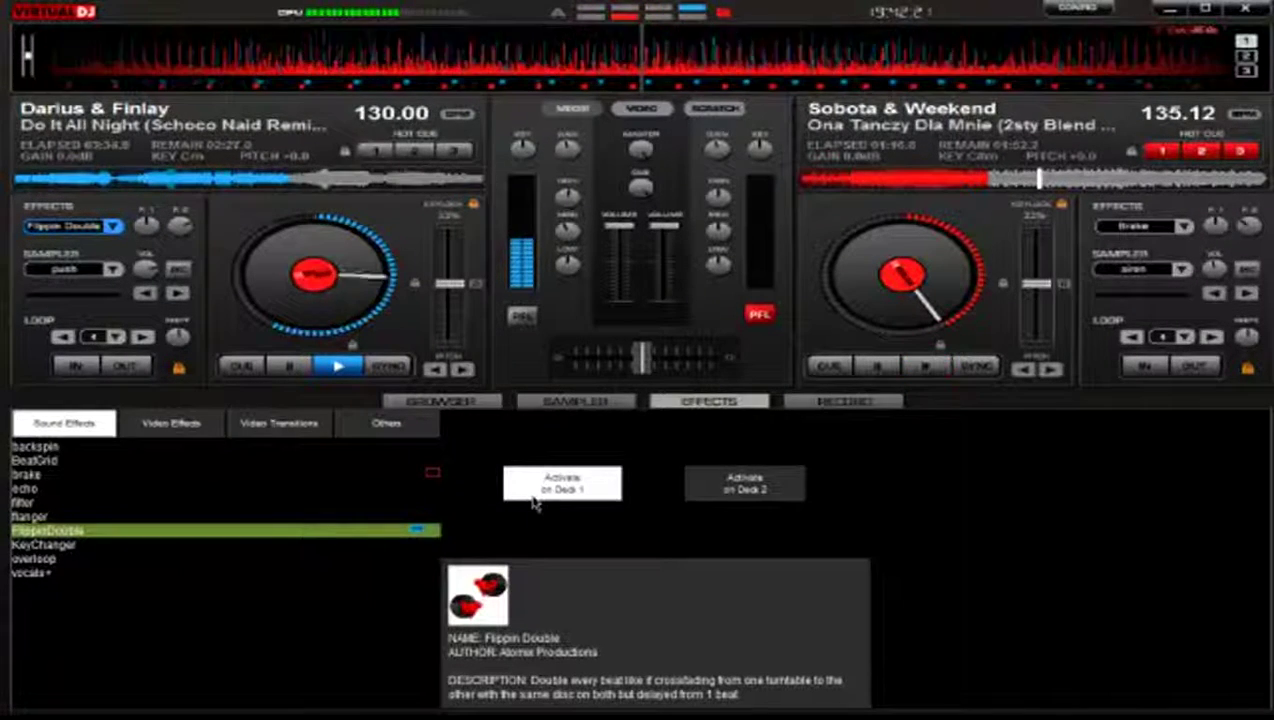
left_click(533, 500)
left_click(44, 461)
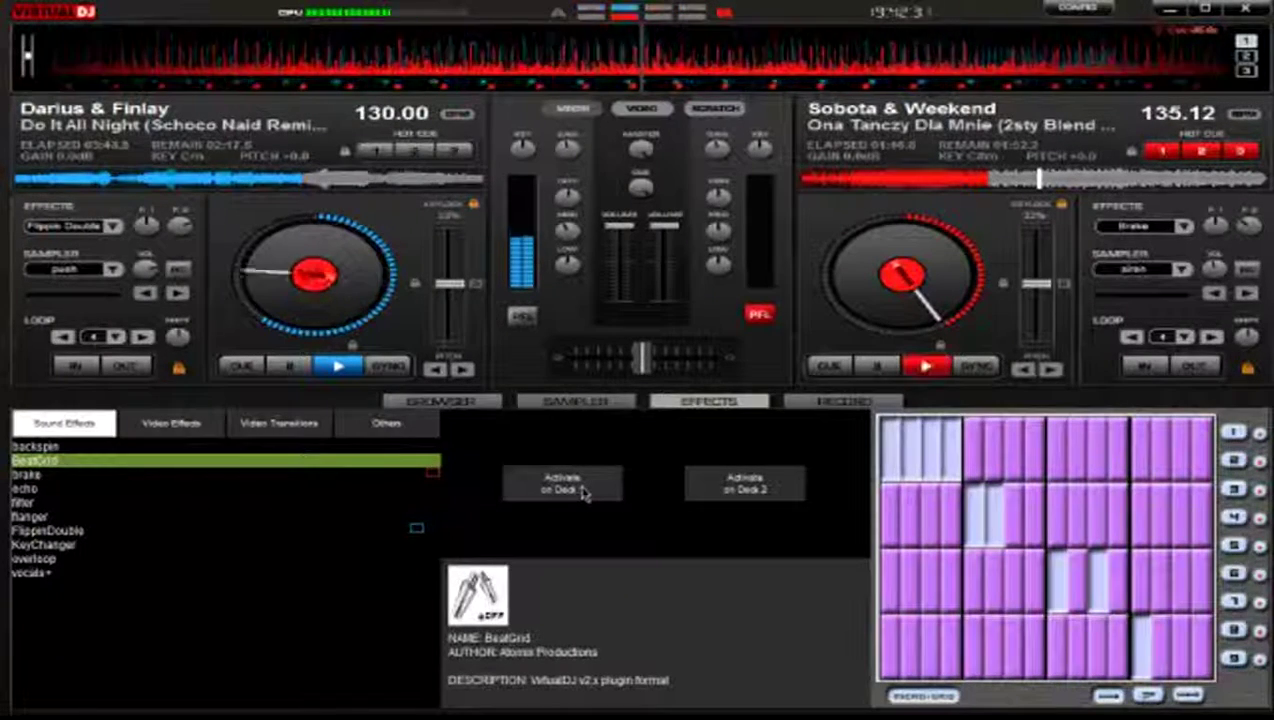
Play the "pump it up" and "this this this" samples from the sampler over the deck 1 track.
left_click(576, 401)
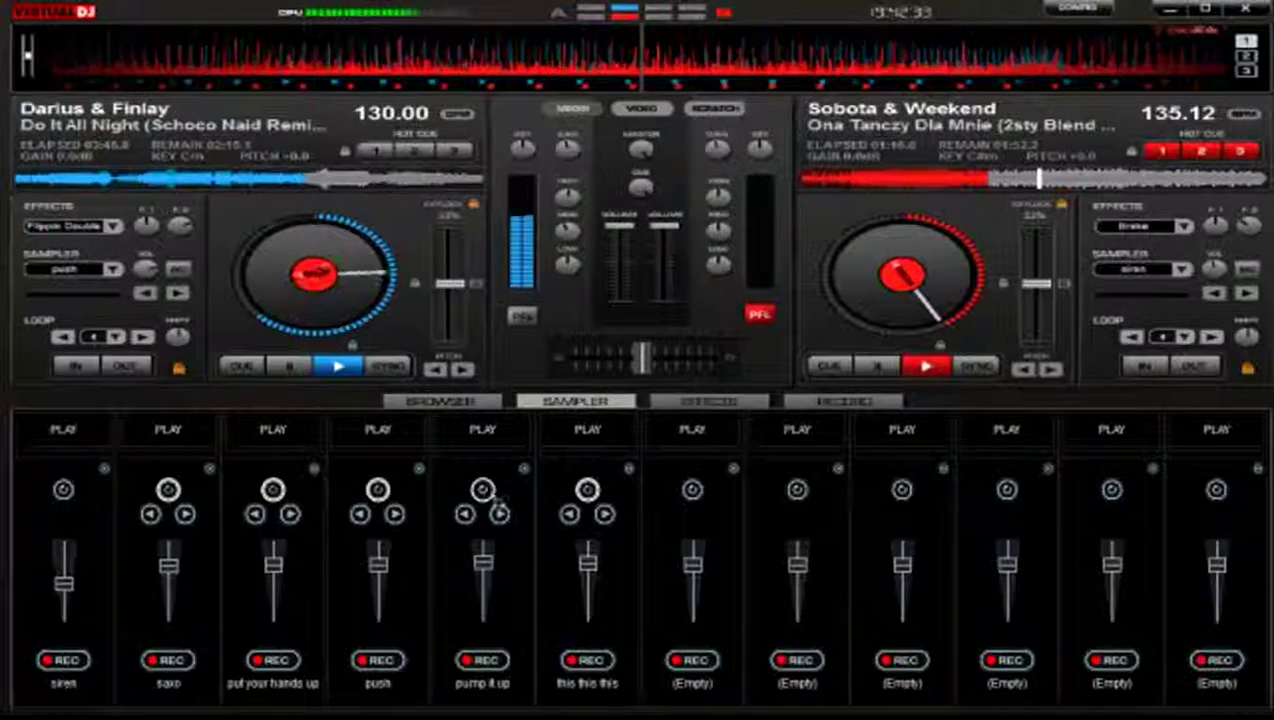
left_click(500, 434)
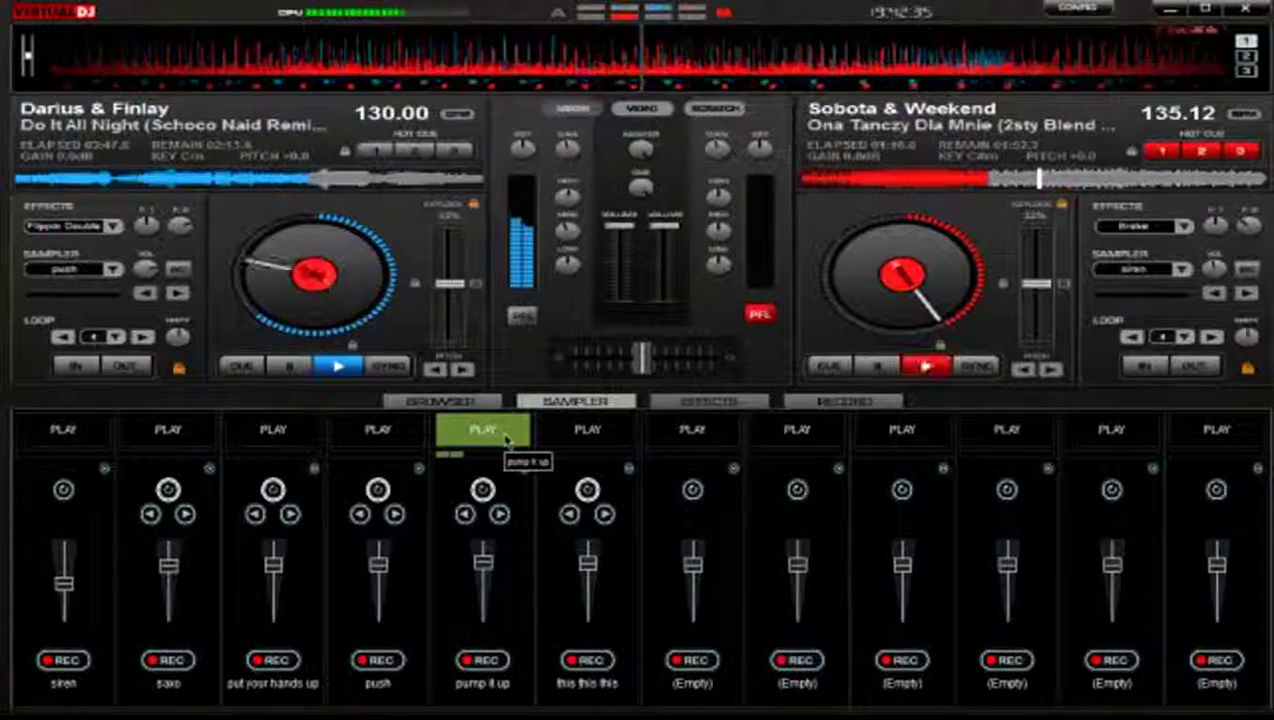
left_click(506, 441)
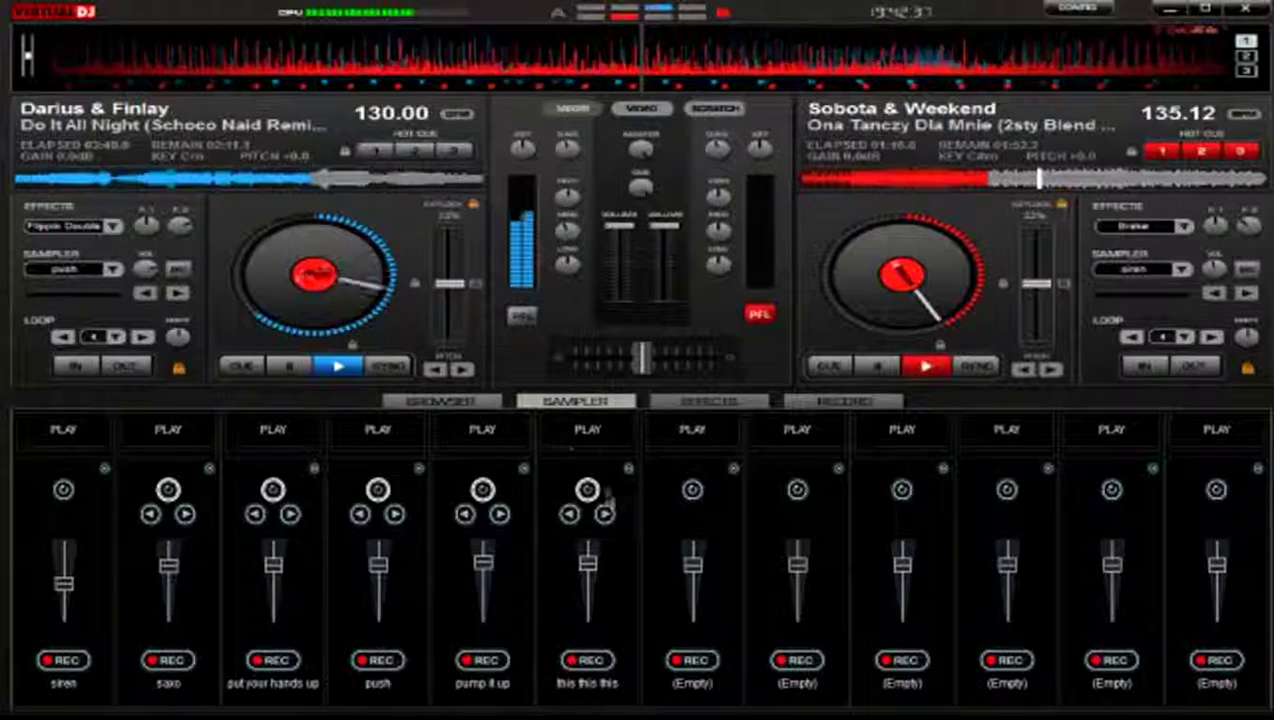
left_click(590, 433)
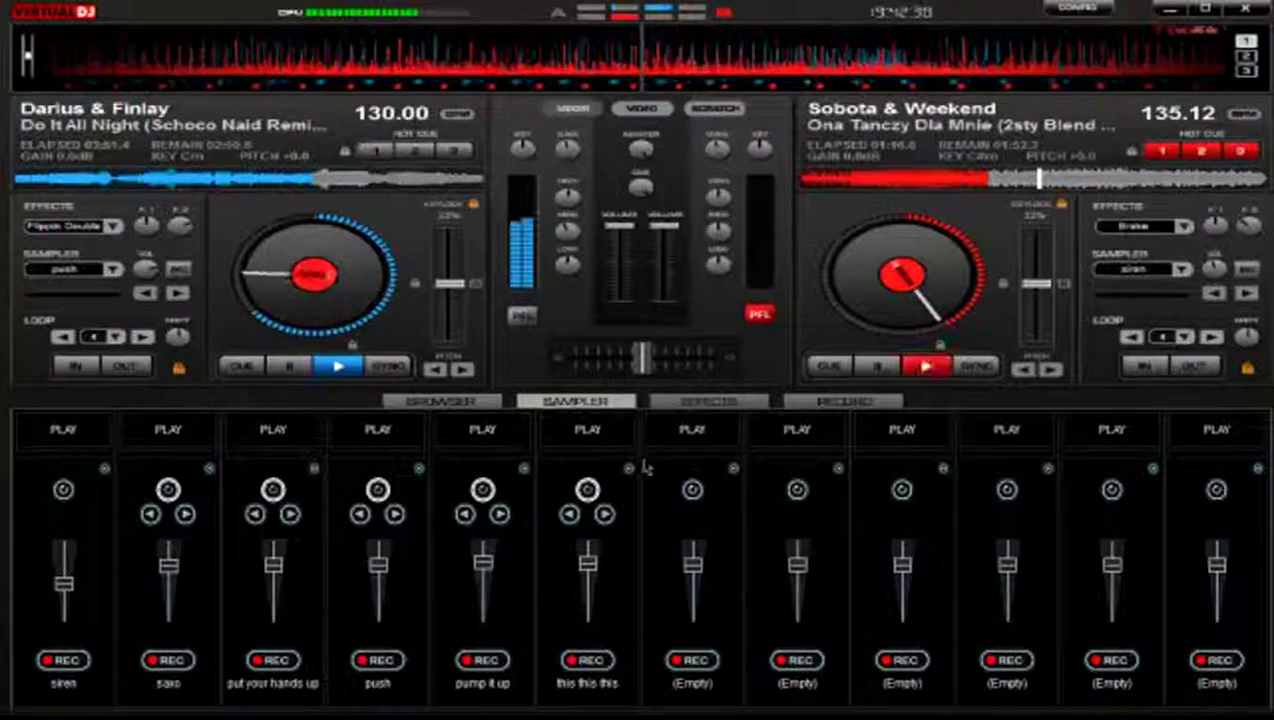
left_click(583, 436)
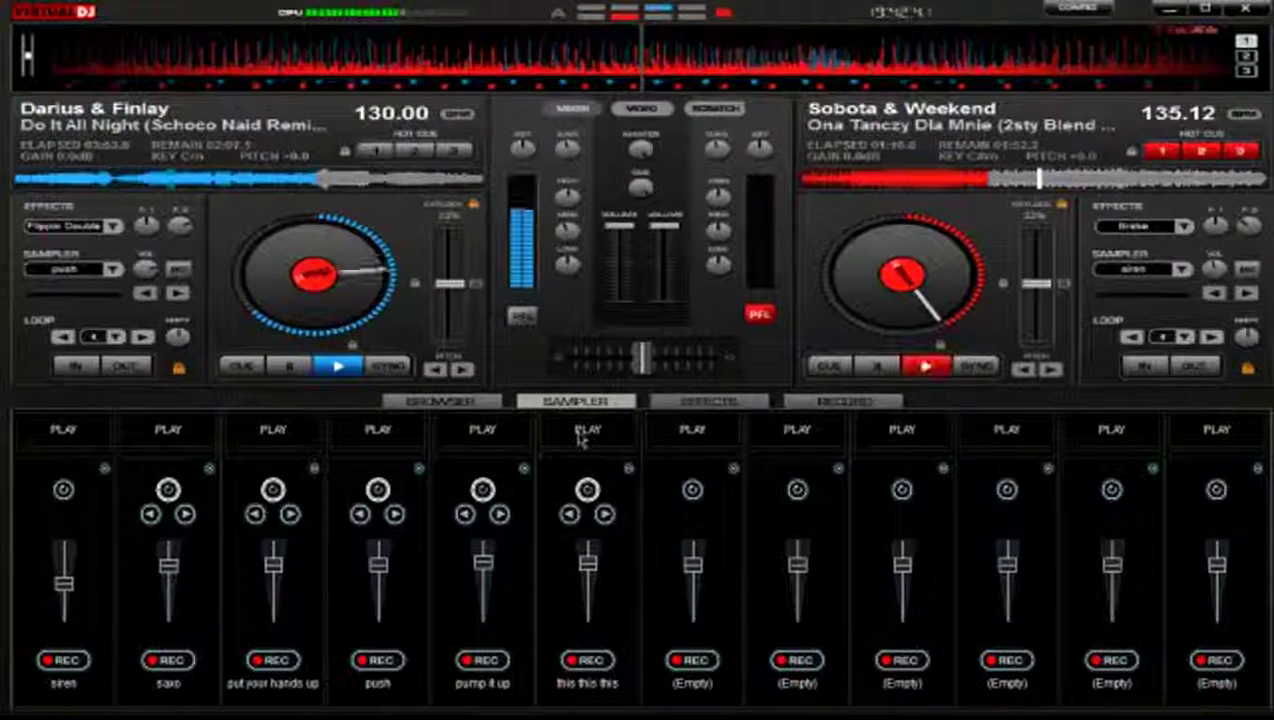
left_click(584, 434)
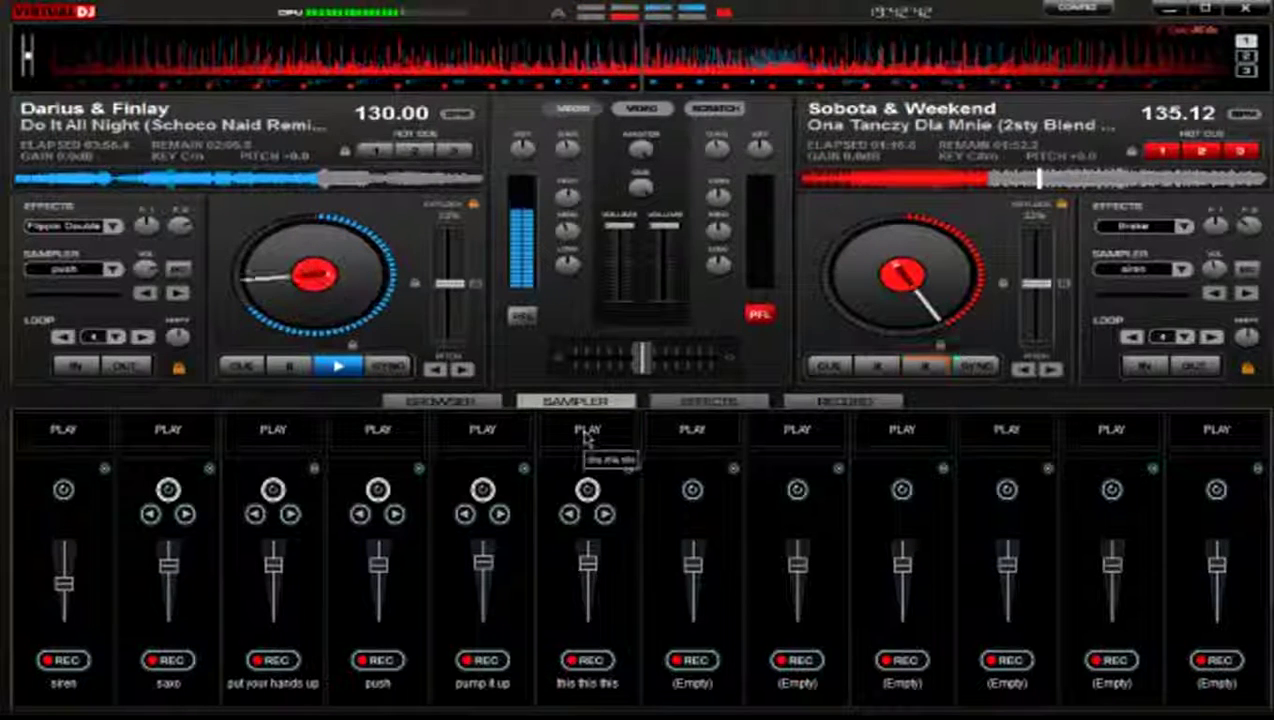
left_click(586, 434)
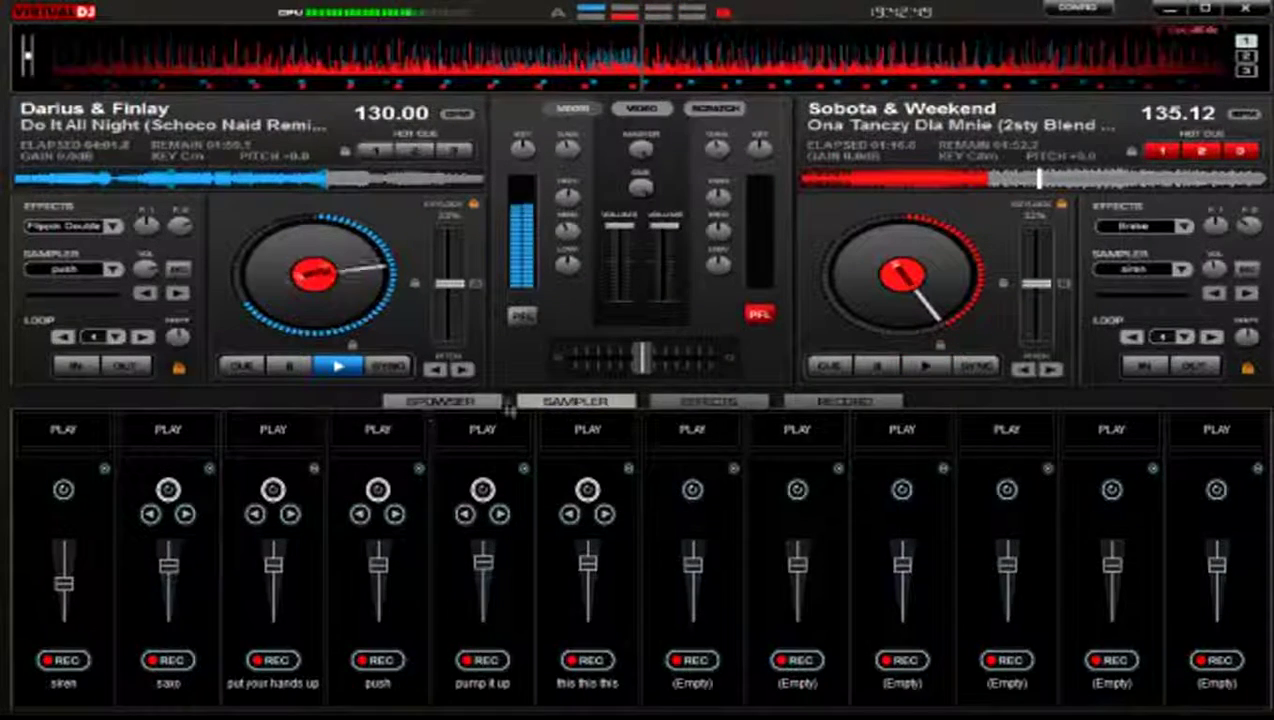
Return to the effects list and pulse BeatGrid on and off over the deck 1 track, leaving it on.
left_click(708, 400)
left_click(565, 488)
left_click(565, 488)
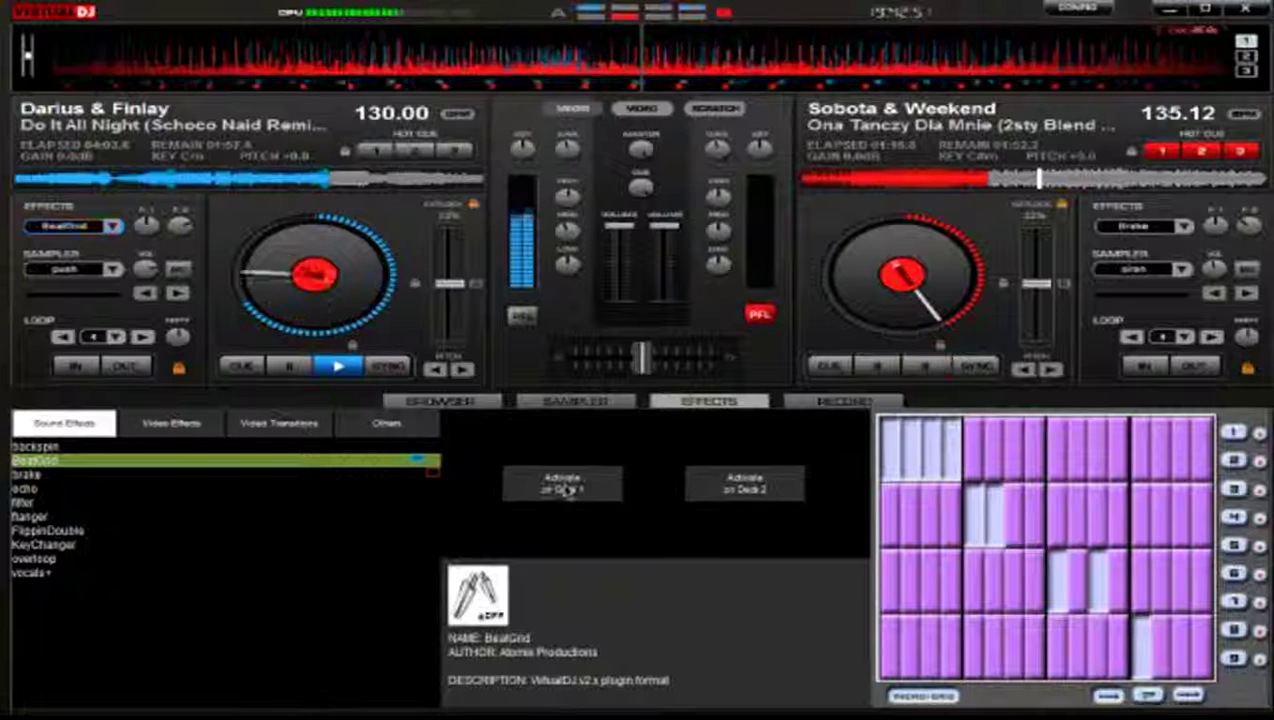
left_click(567, 489)
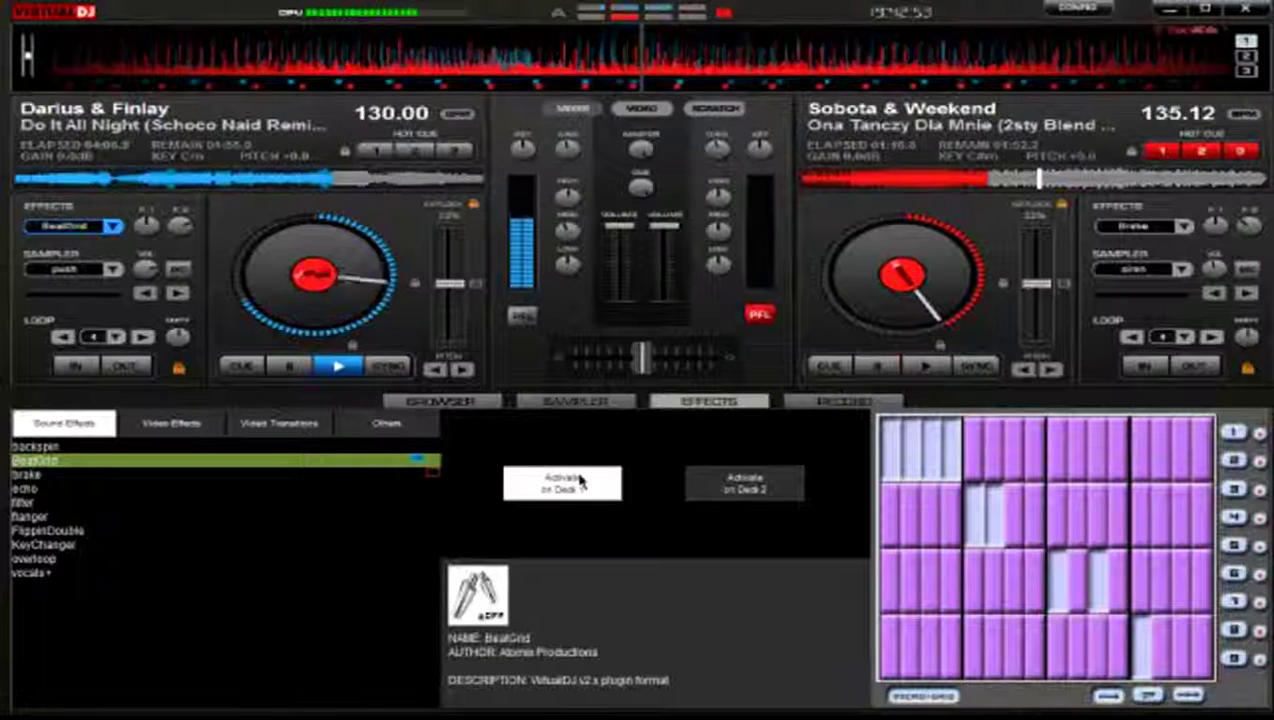
left_click(580, 481)
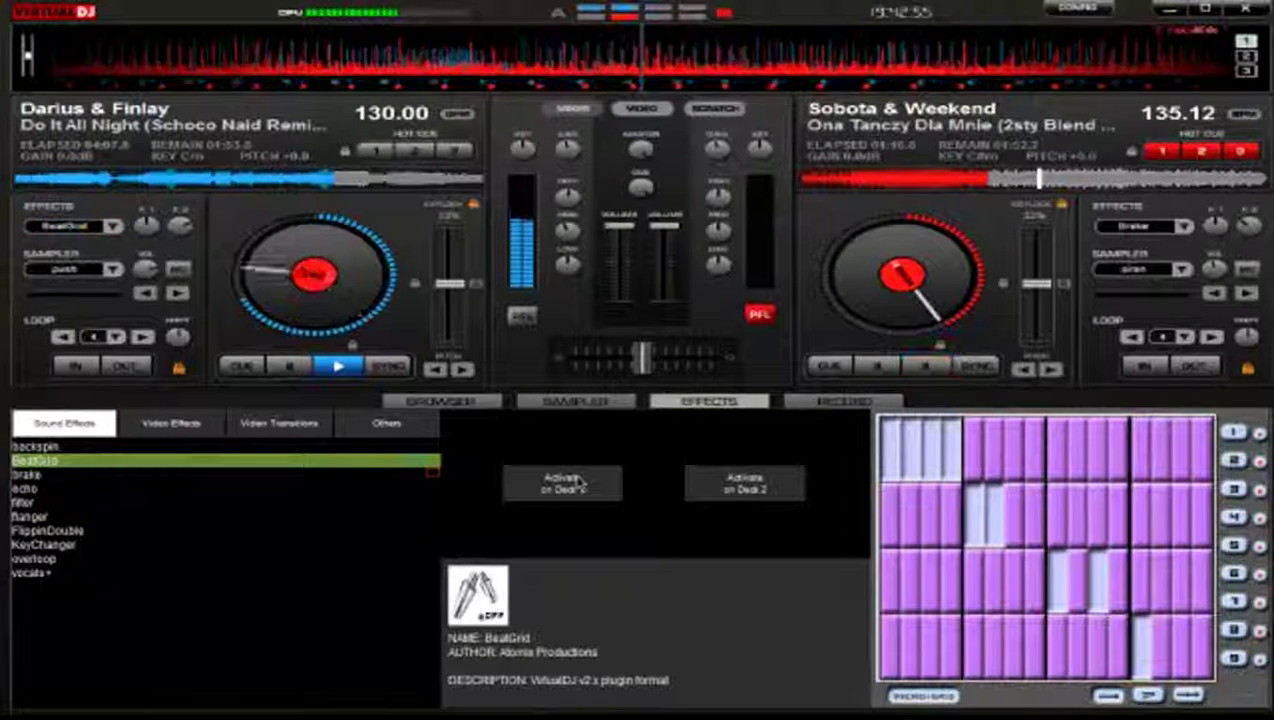
left_click(580, 483)
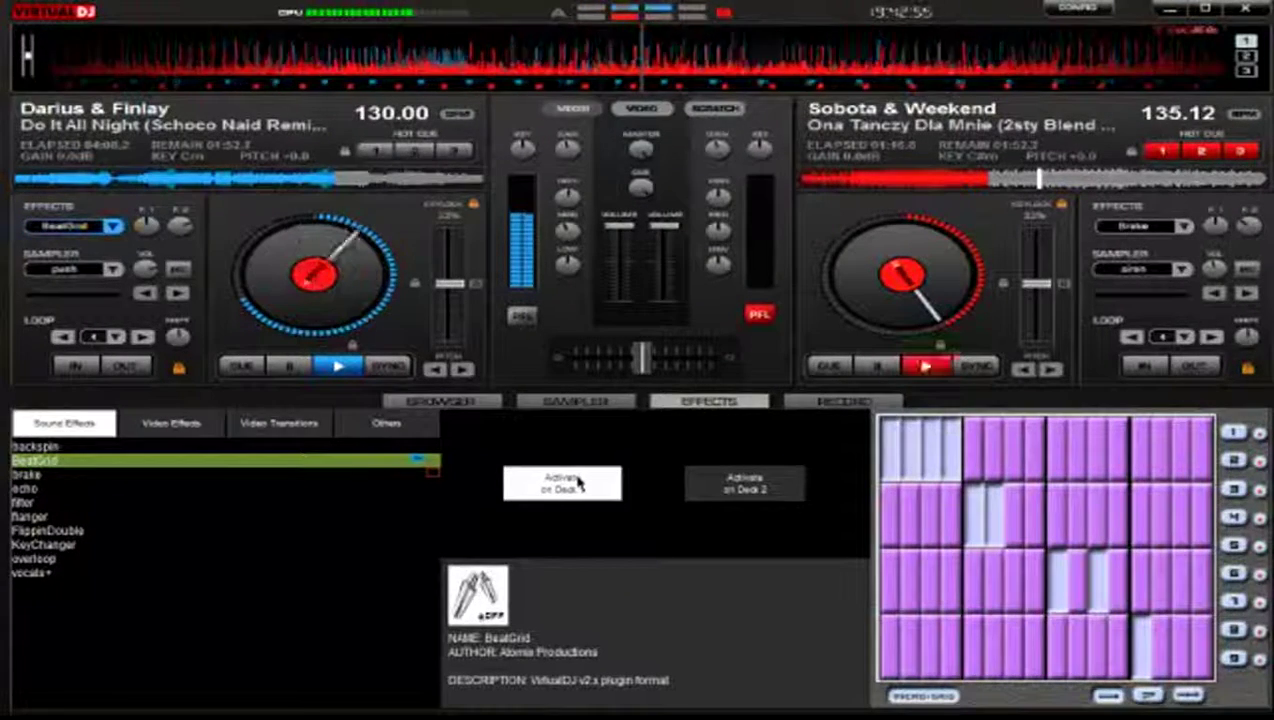
Alternate between the FlippinDouble and BeatGrid effects on deck 1, leaving BeatGrid active.
left_click(55, 531)
left_click(558, 495)
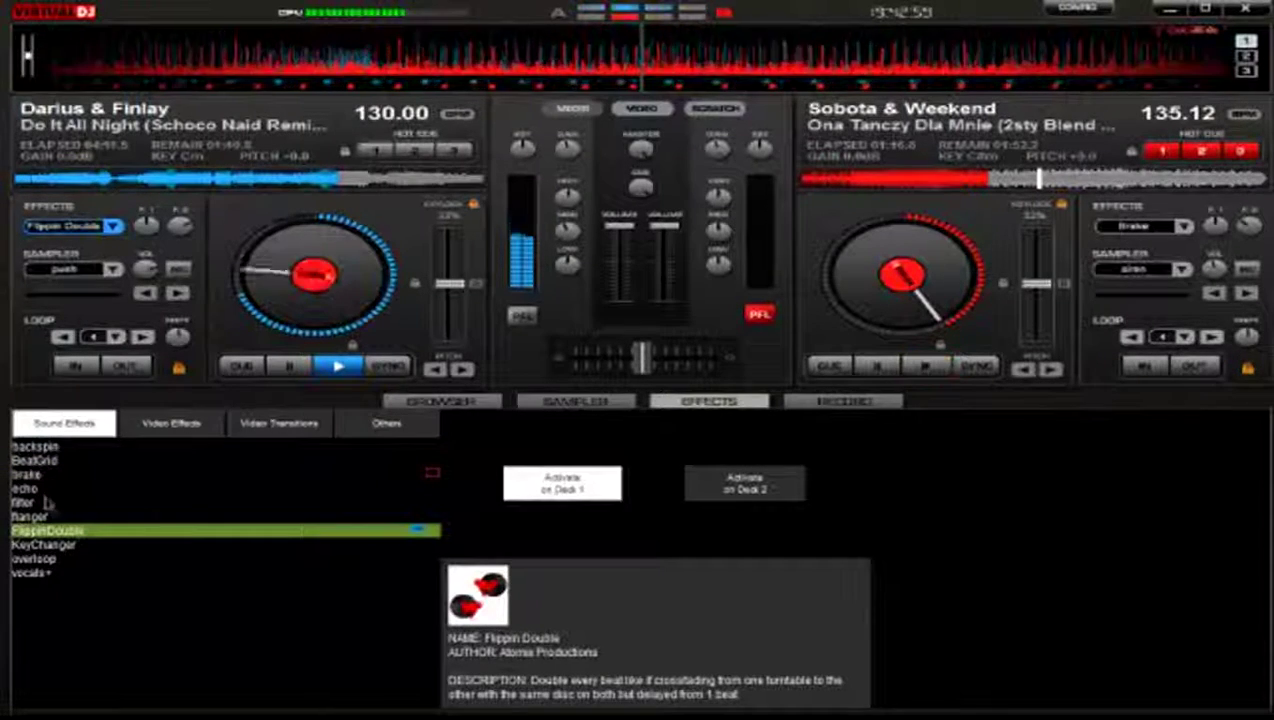
left_click(45, 462)
left_click(580, 484)
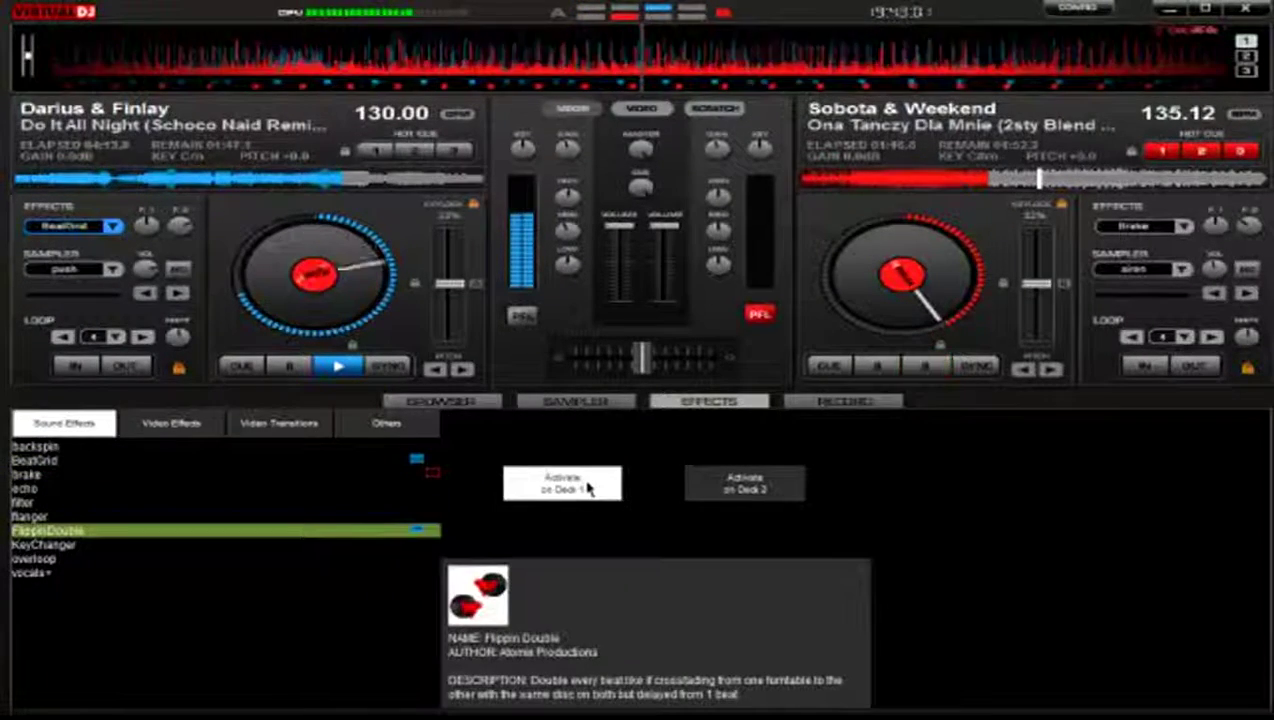
left_click(60, 463)
left_click(580, 487)
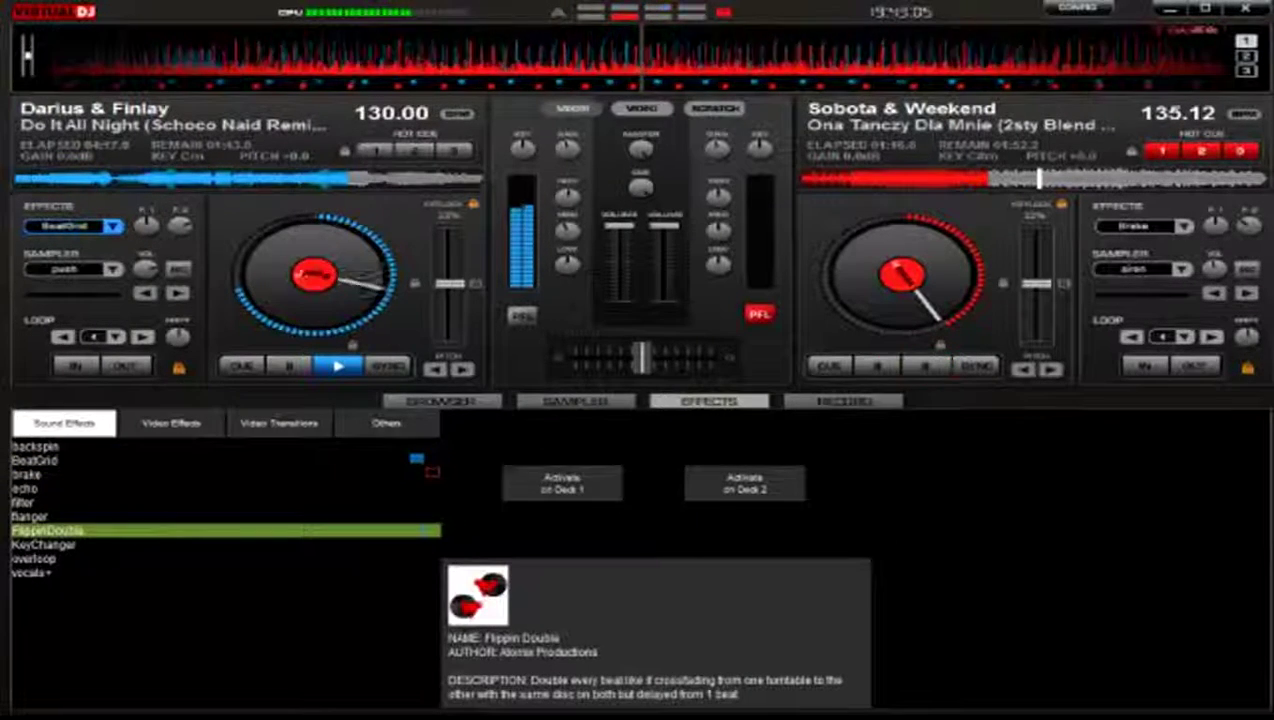
Swap repeatedly between BeatGrid and FlippinDouble over the deck 1 track, finishing with both effects switched off.
left_click(45, 461)
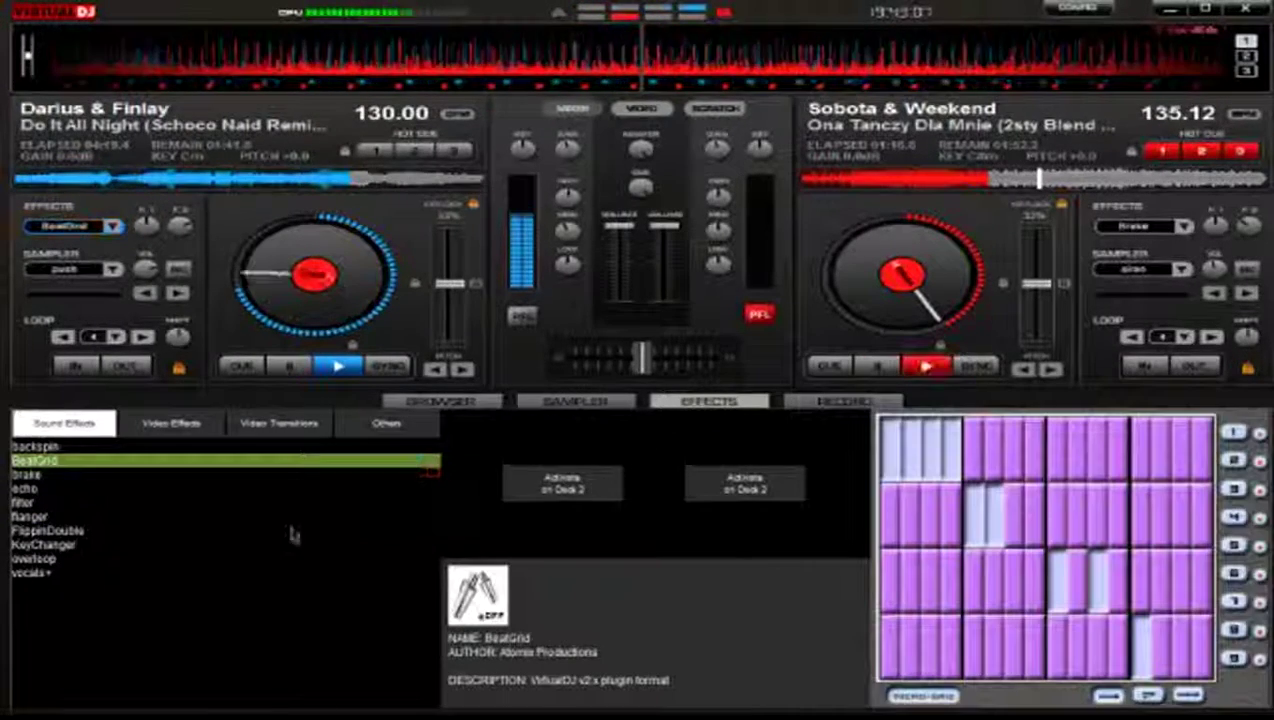
left_click(156, 530)
left_click(562, 483)
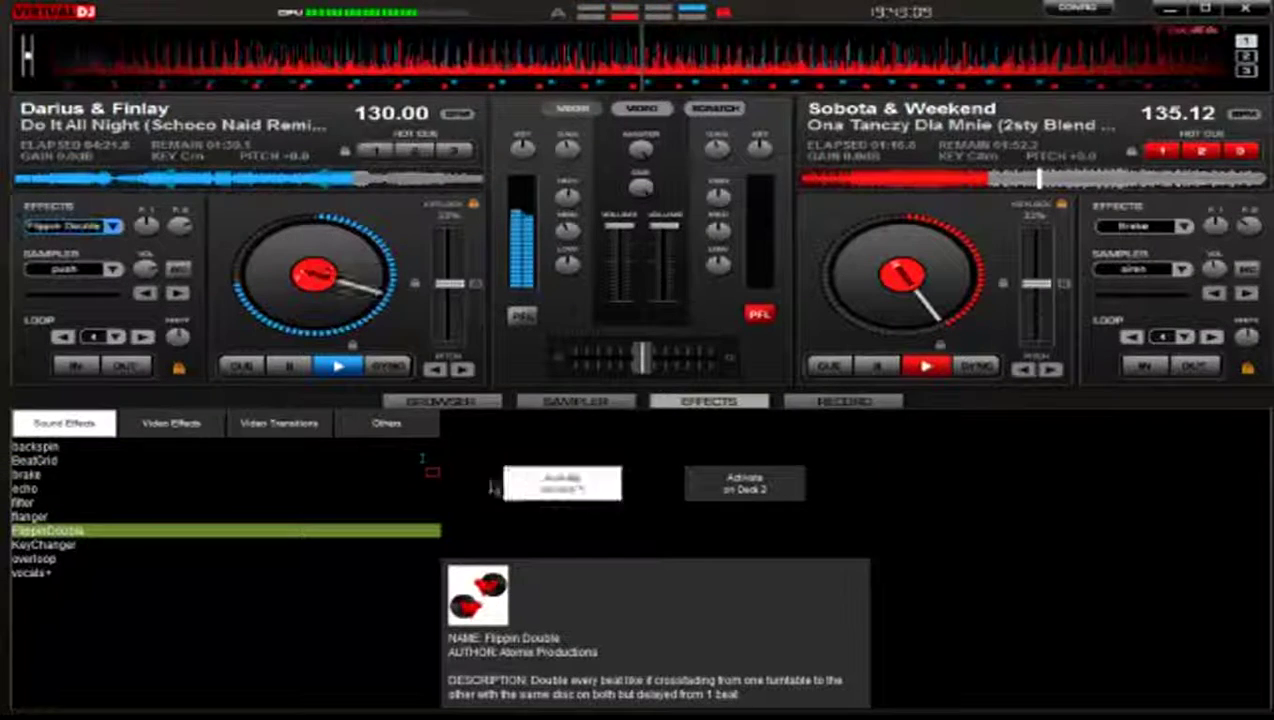
left_click(45, 461)
left_click(420, 530)
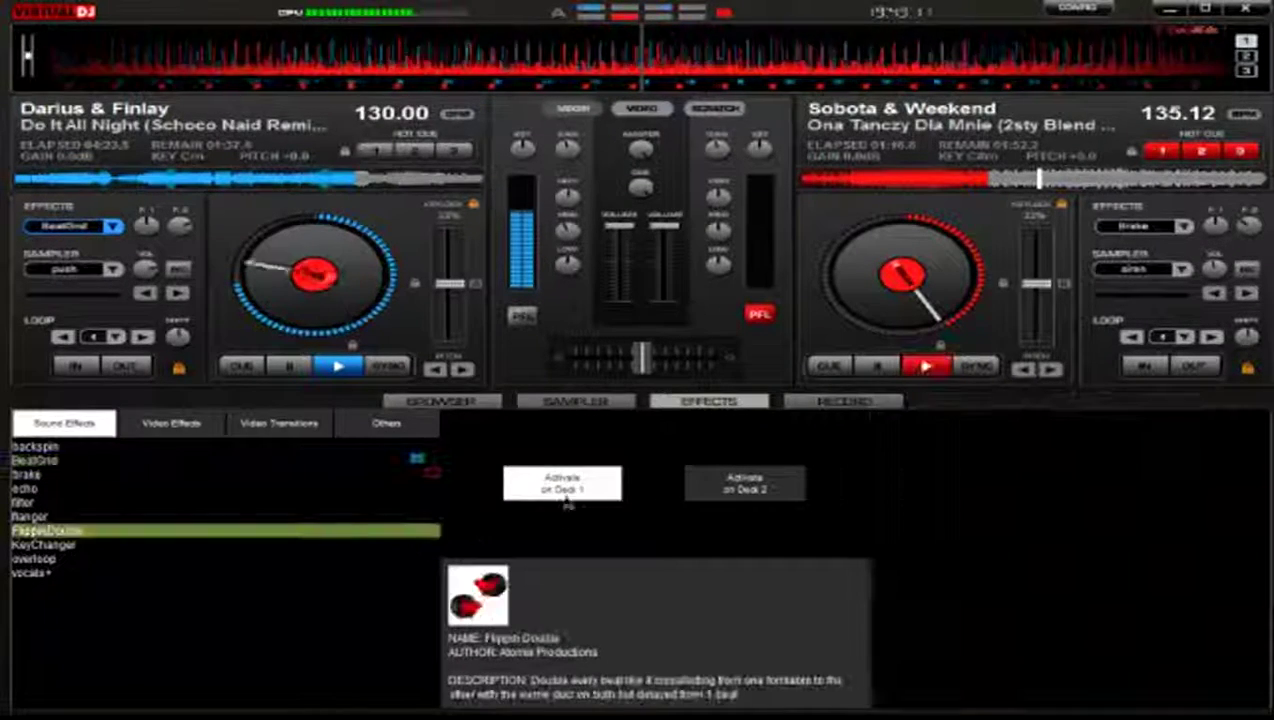
left_click(400, 461)
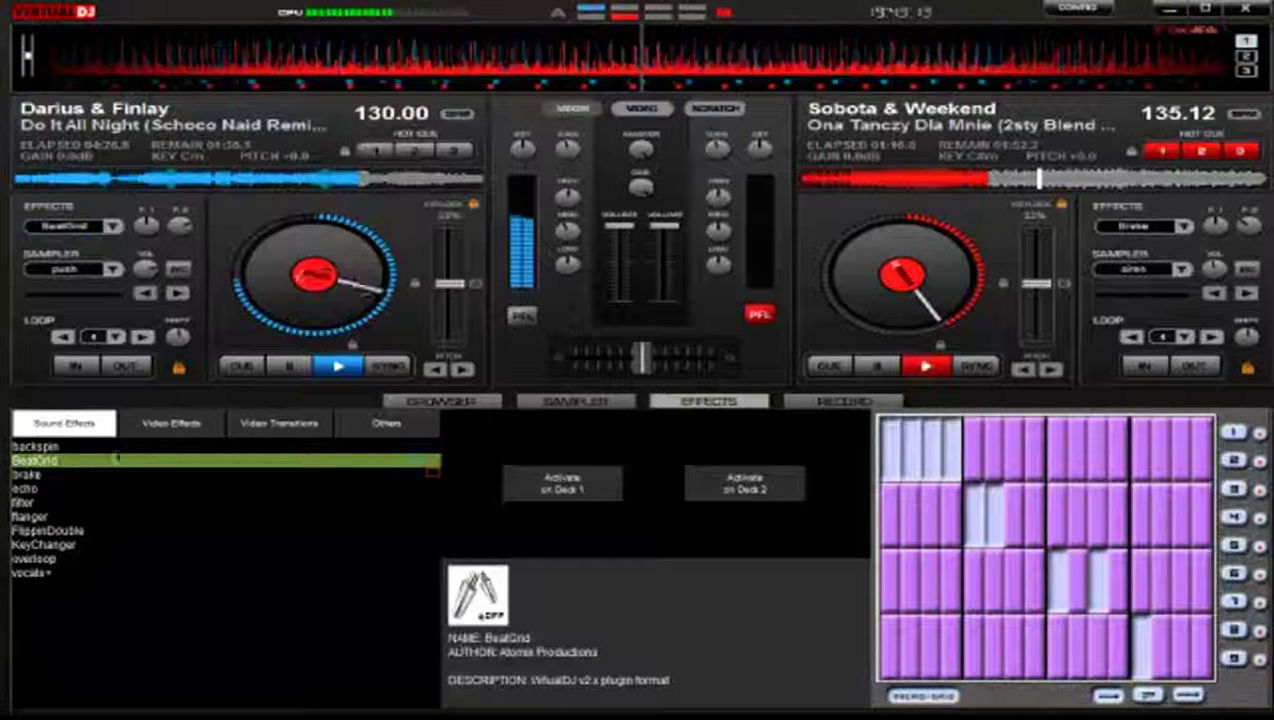
Backspin the deck 1 track, and switch on FlippinDouble and BeatGrid for deck 1.
left_click(413, 447)
left_click(562, 484)
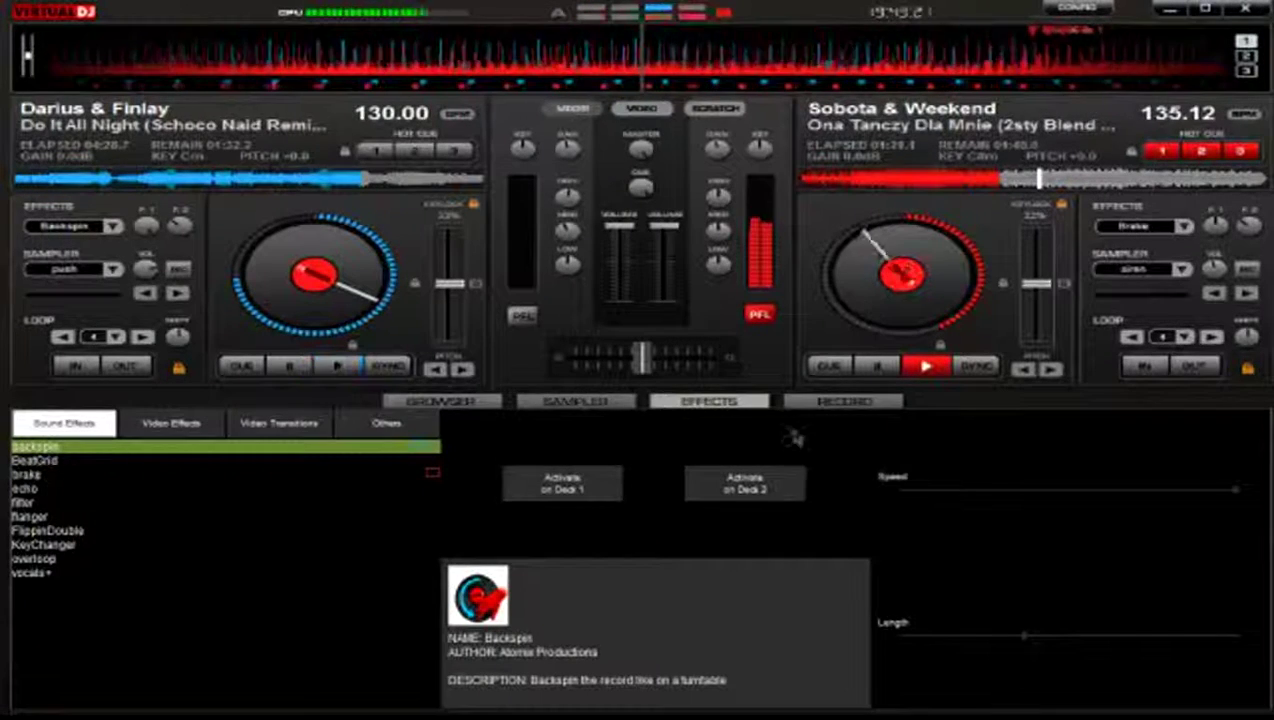
left_click(40, 461)
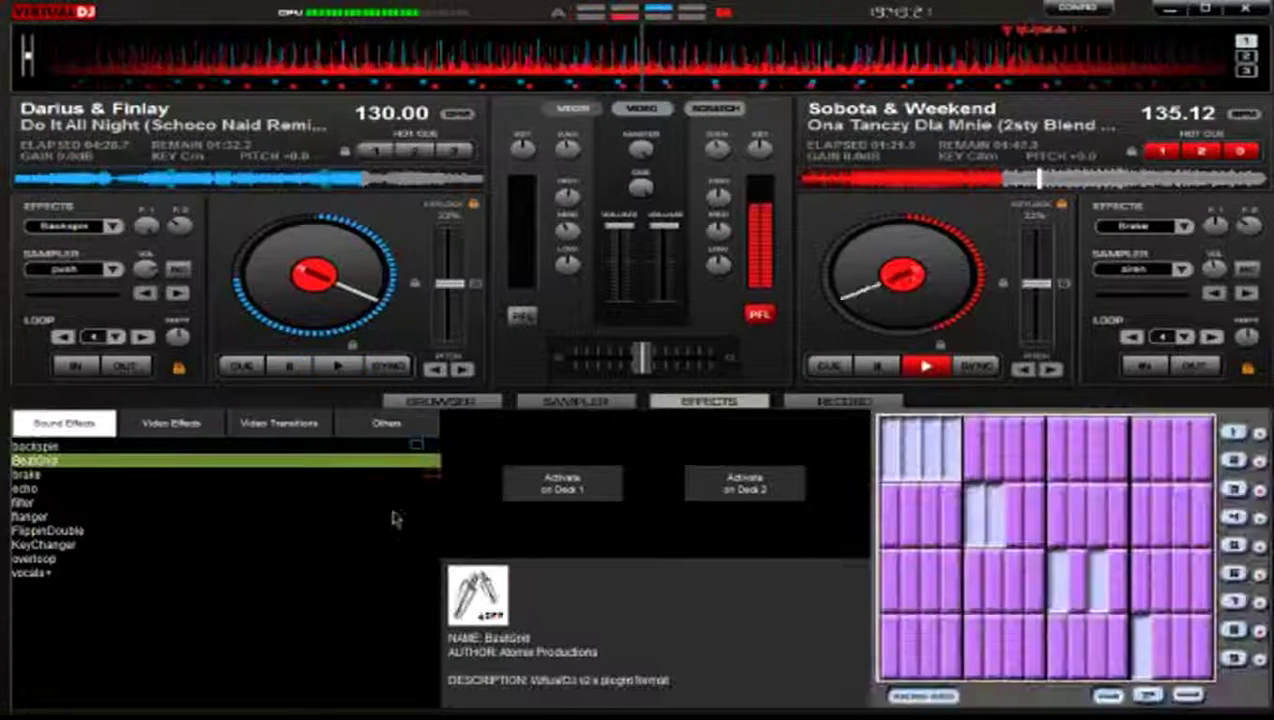
left_click(48, 531)
left_click(545, 480)
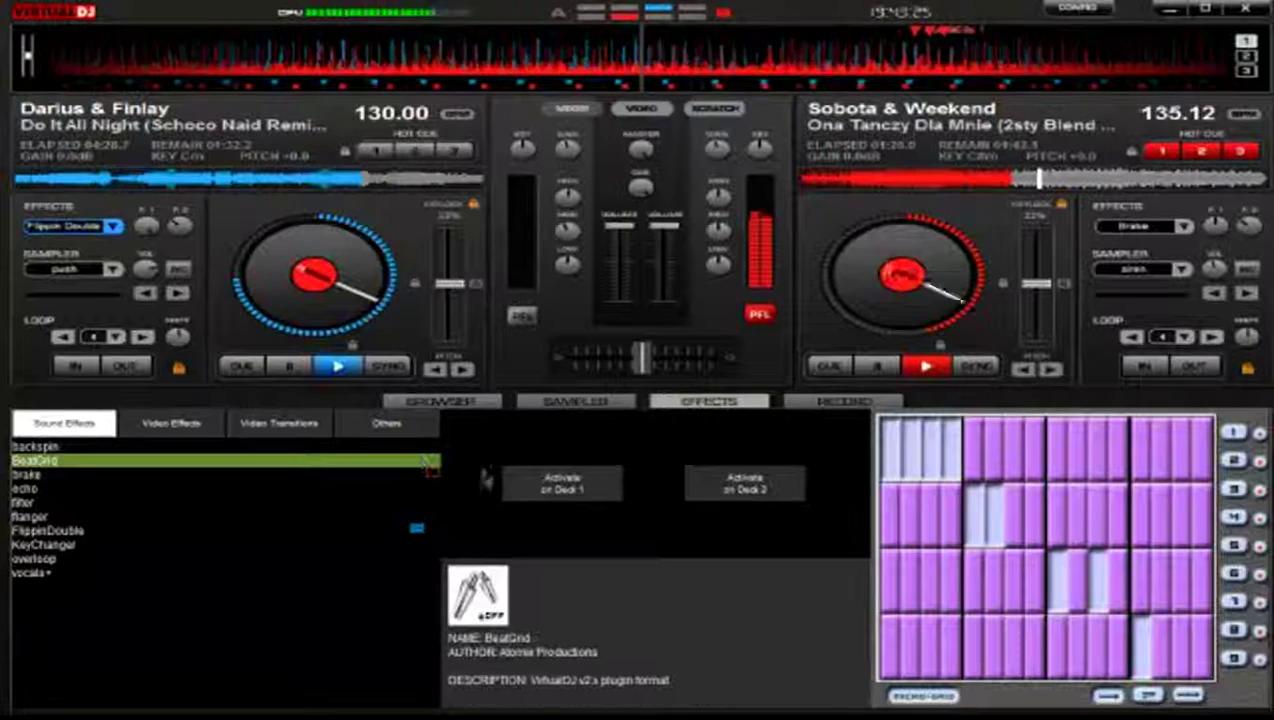
left_click(505, 495)
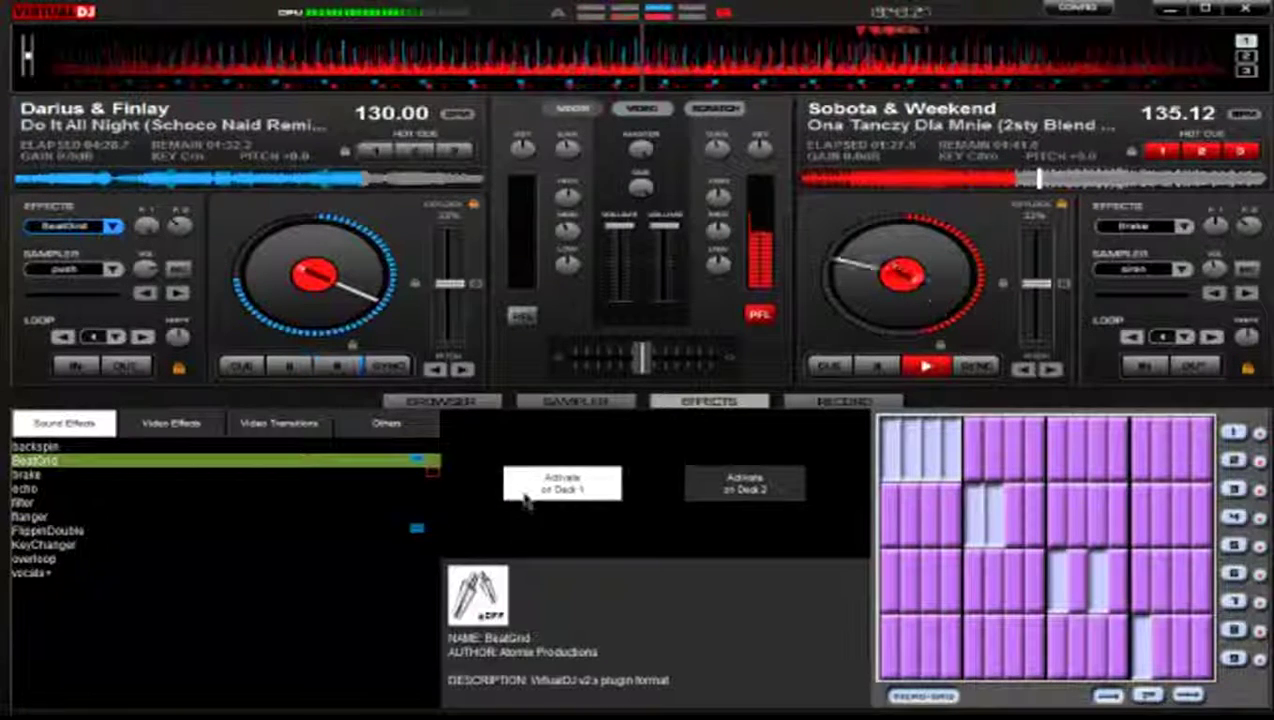
Alternate BeatGrid and FlippinDouble over the deck 2 track, and turn both effects off on both decks.
left_click(745, 484)
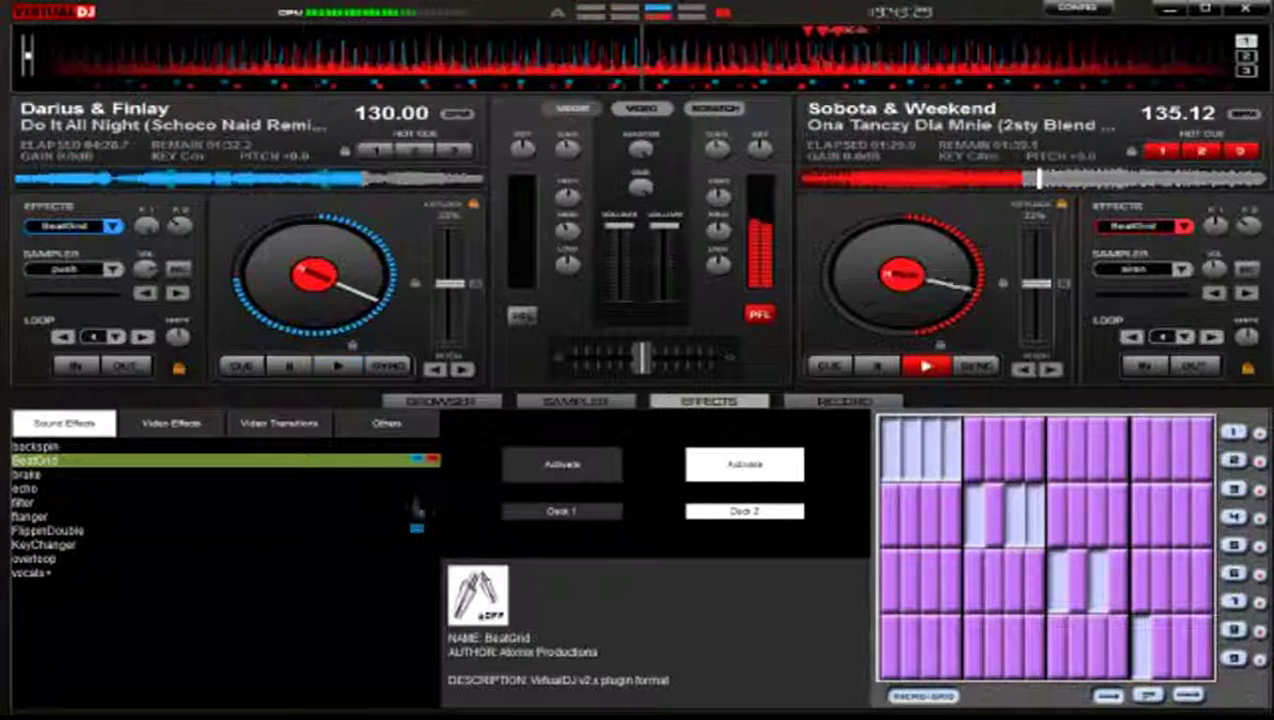
left_click(412, 531)
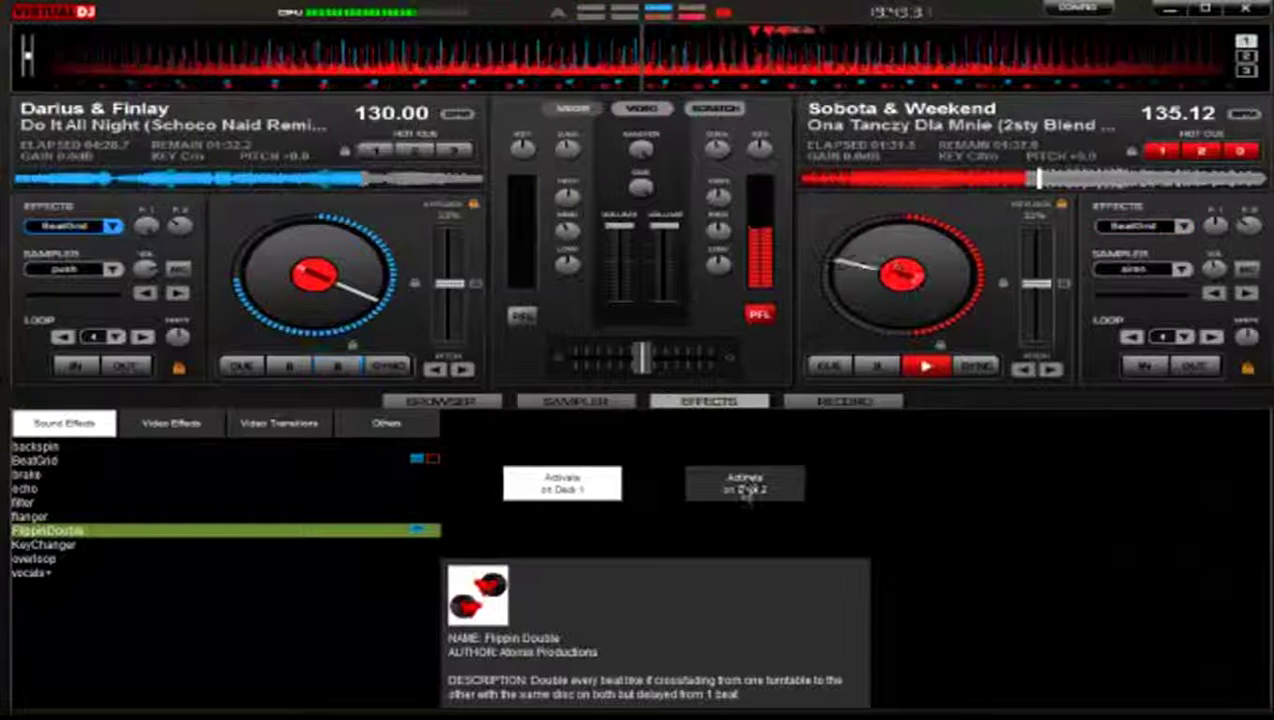
left_click(746, 490)
left_click(604, 512)
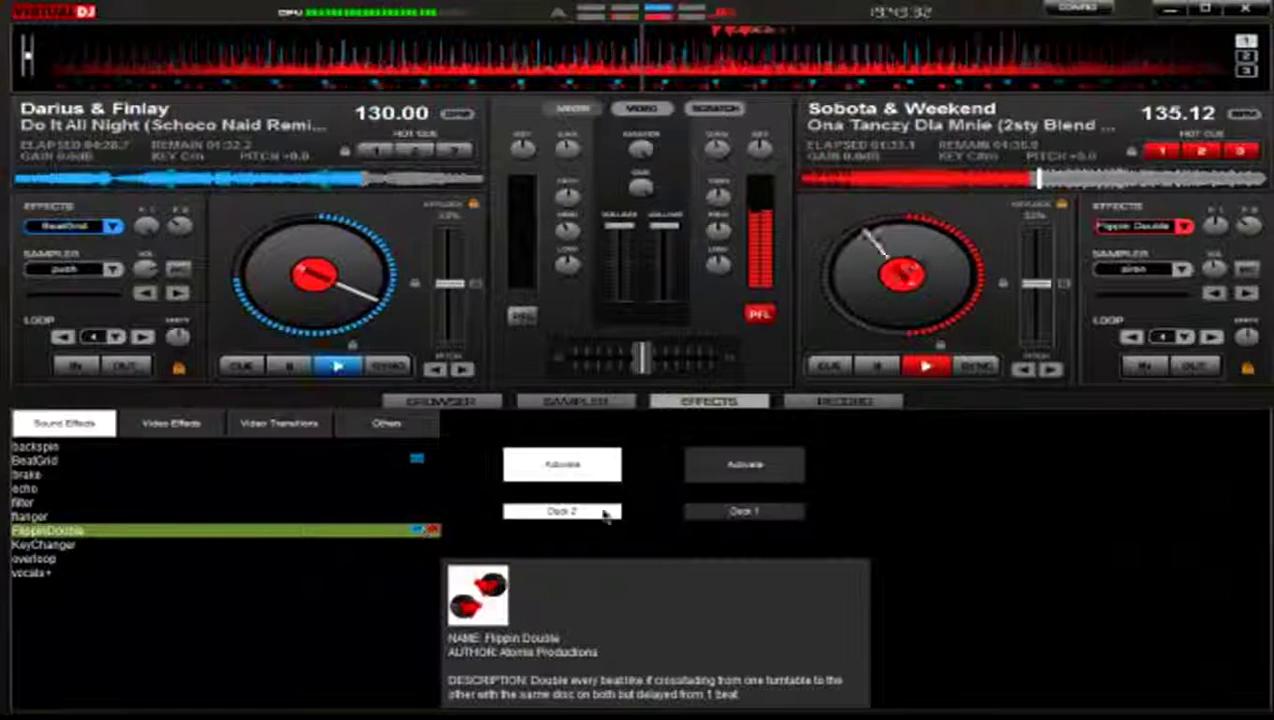
left_click(738, 468)
left_click(748, 468)
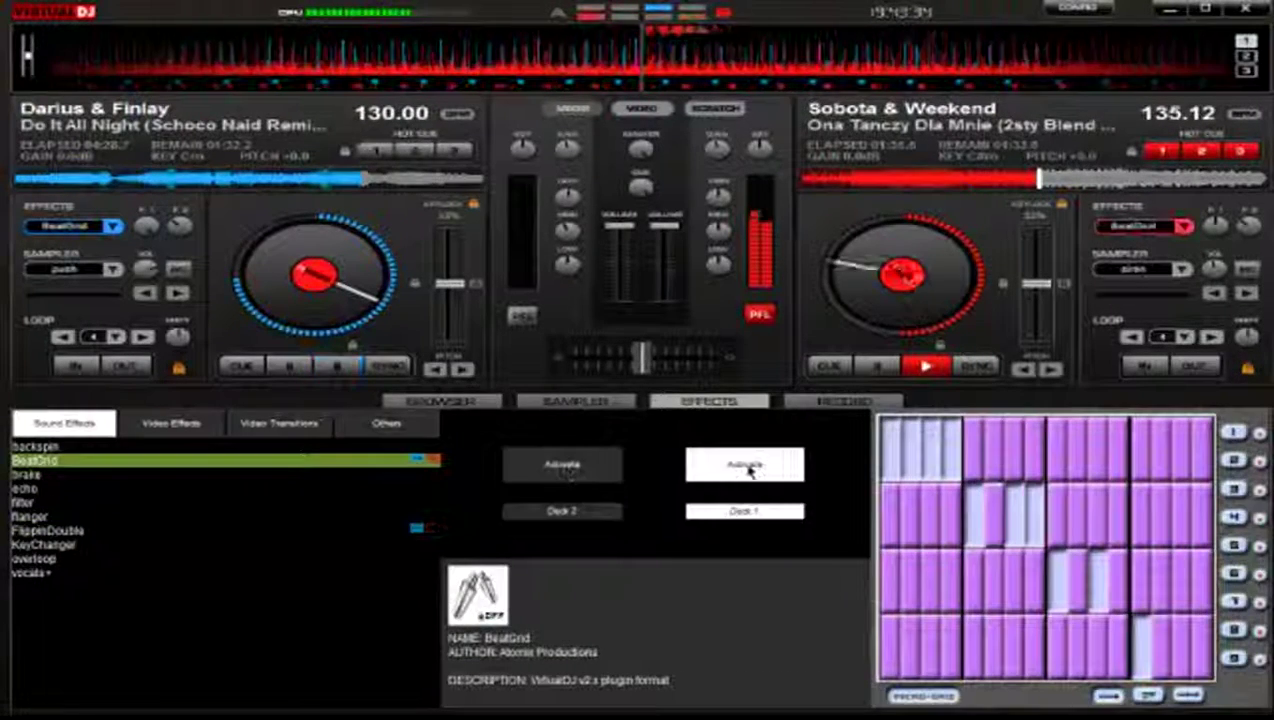
left_click(749, 468)
left_click(748, 468)
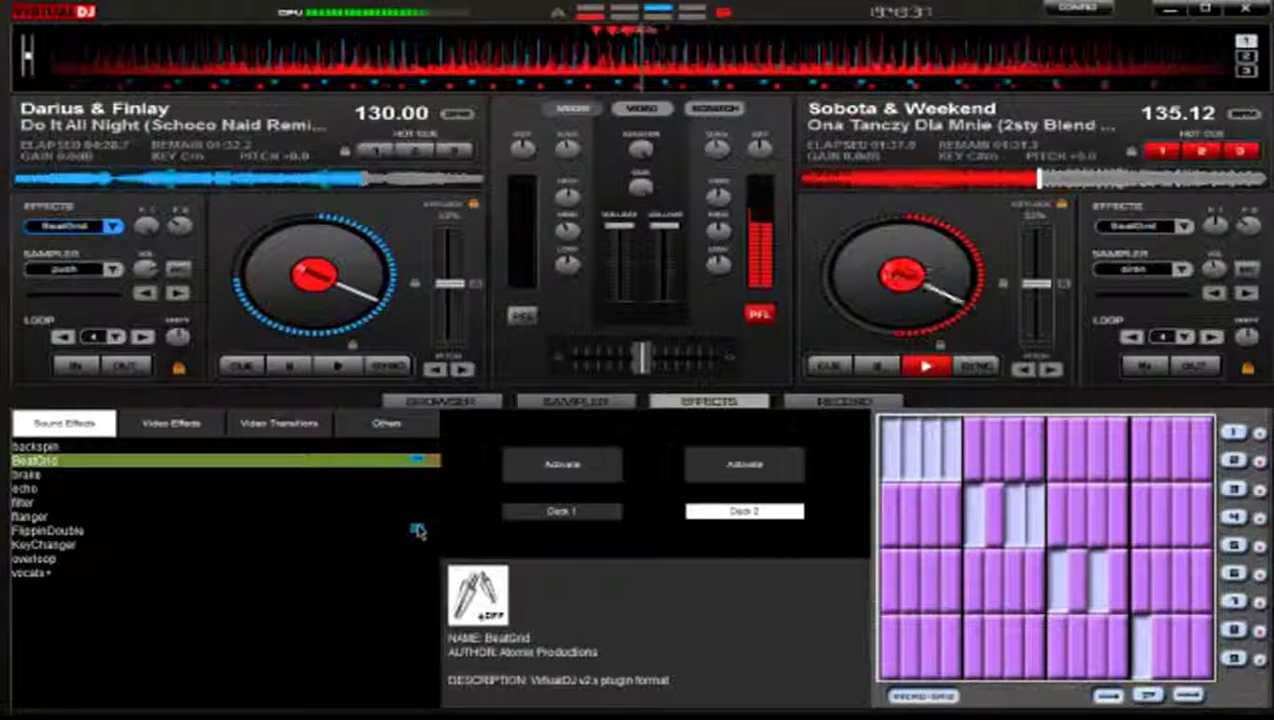
left_click(418, 530)
left_click(414, 461)
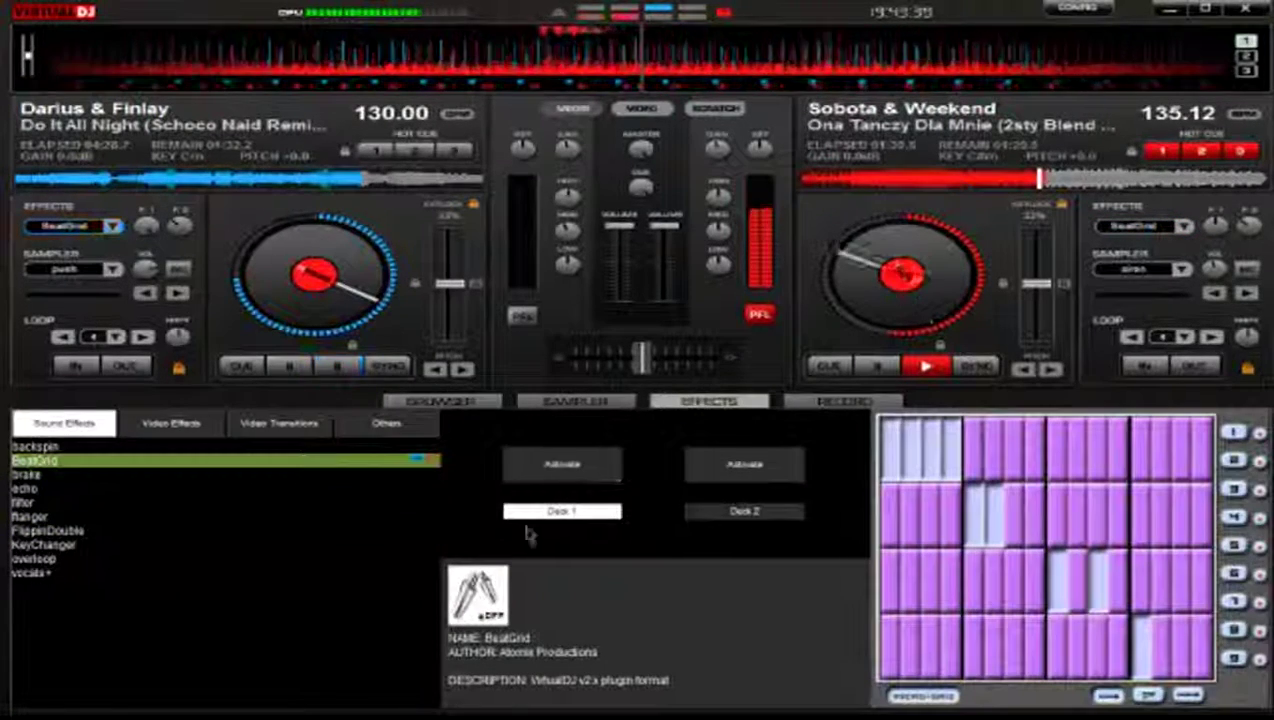
Apply Backspin to deck 1 and to the playing deck 2 track, and start playback on deck 1.
left_click(148, 475)
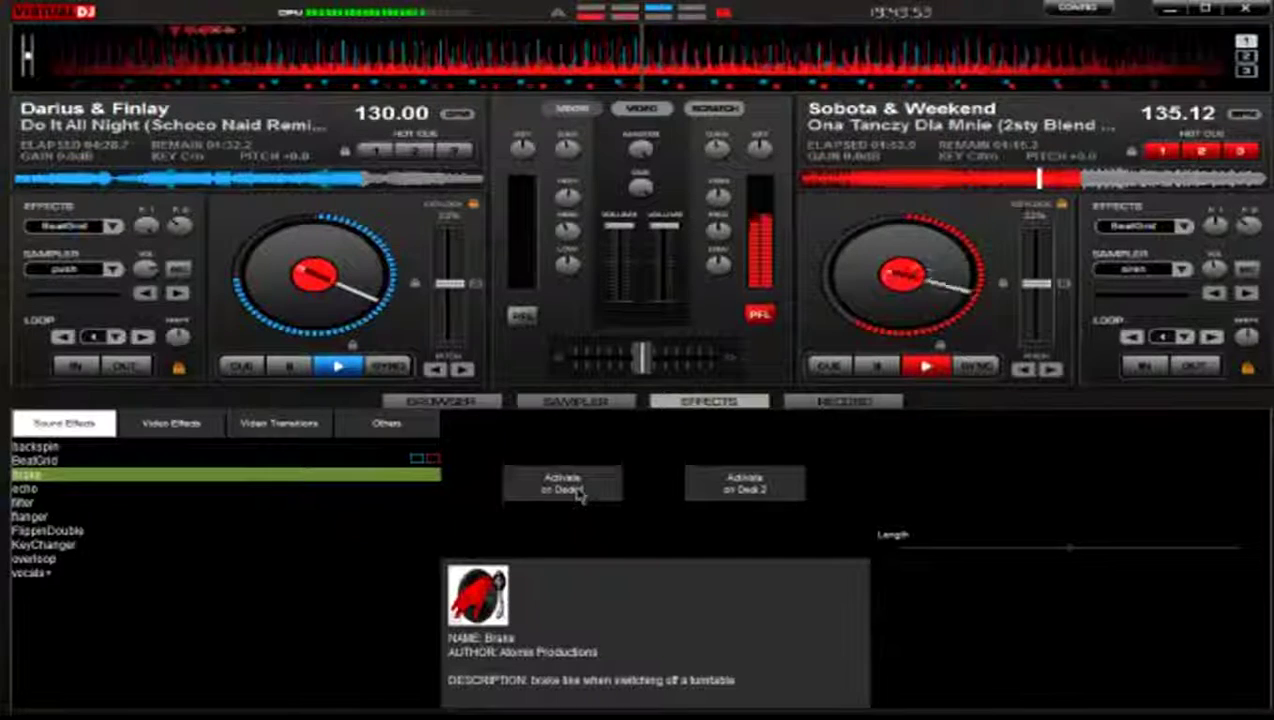
left_click(45, 447)
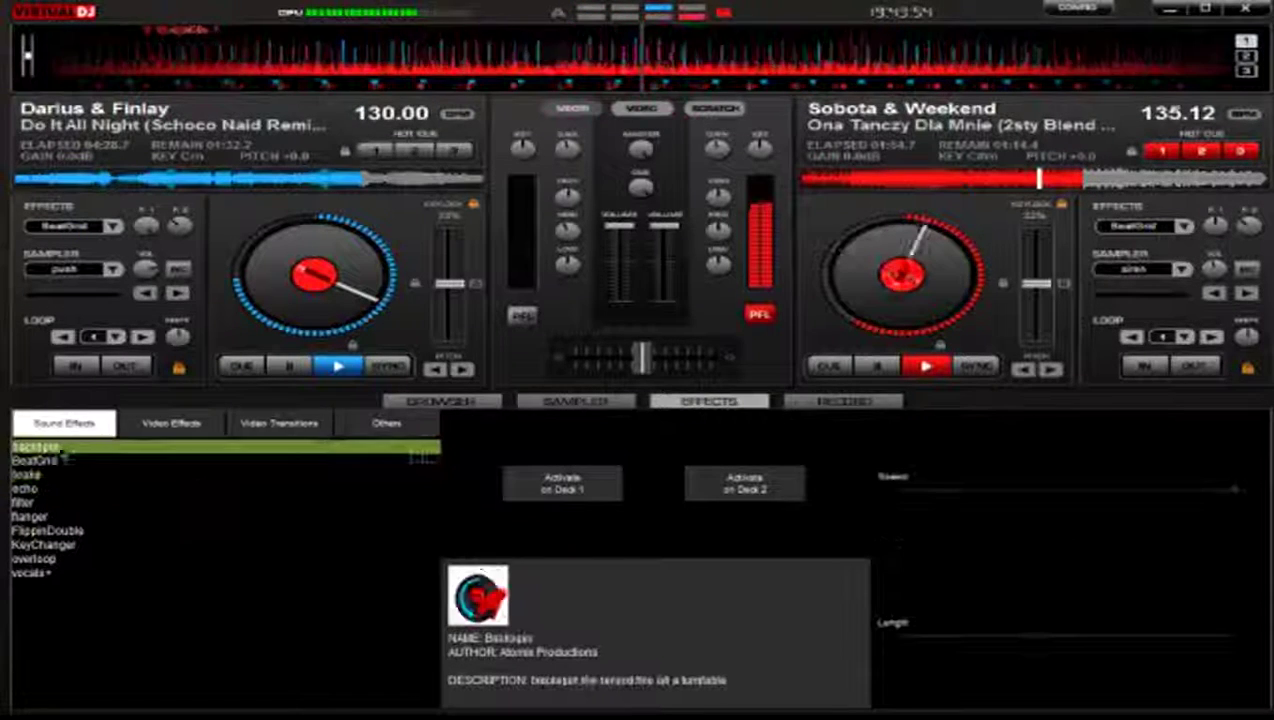
left_click(558, 490)
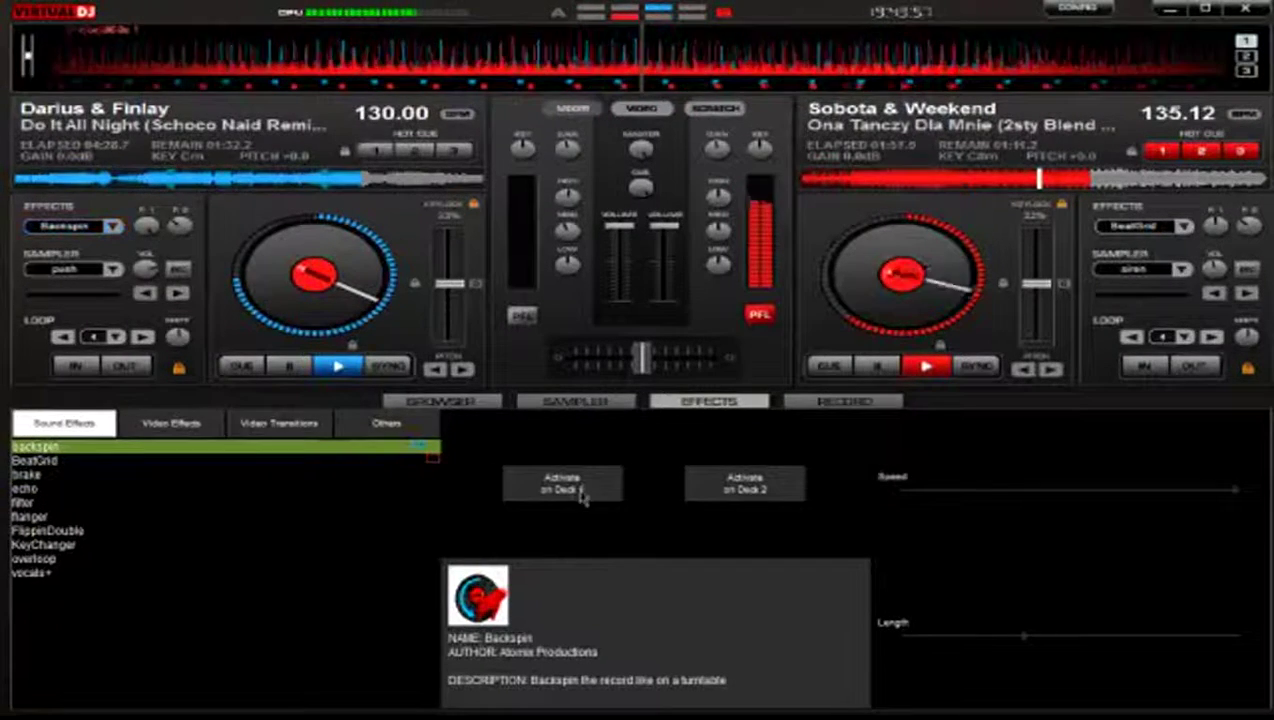
left_click(727, 500)
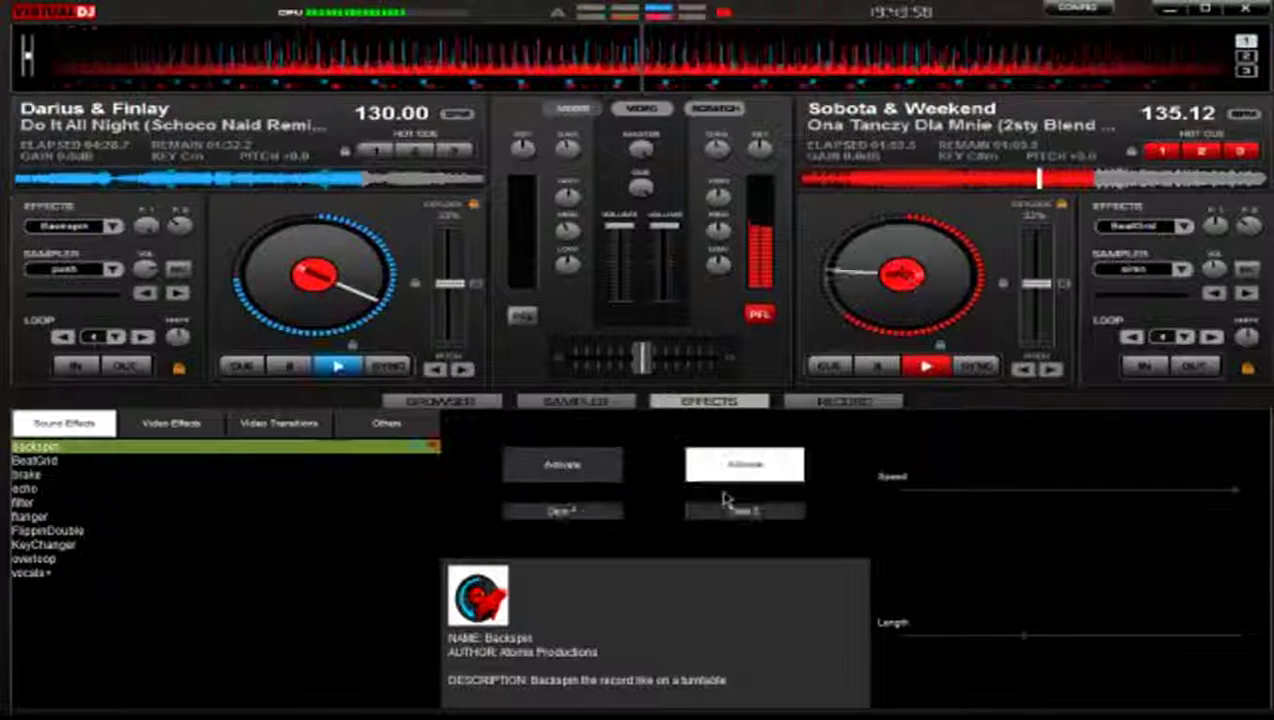
left_click(340, 368)
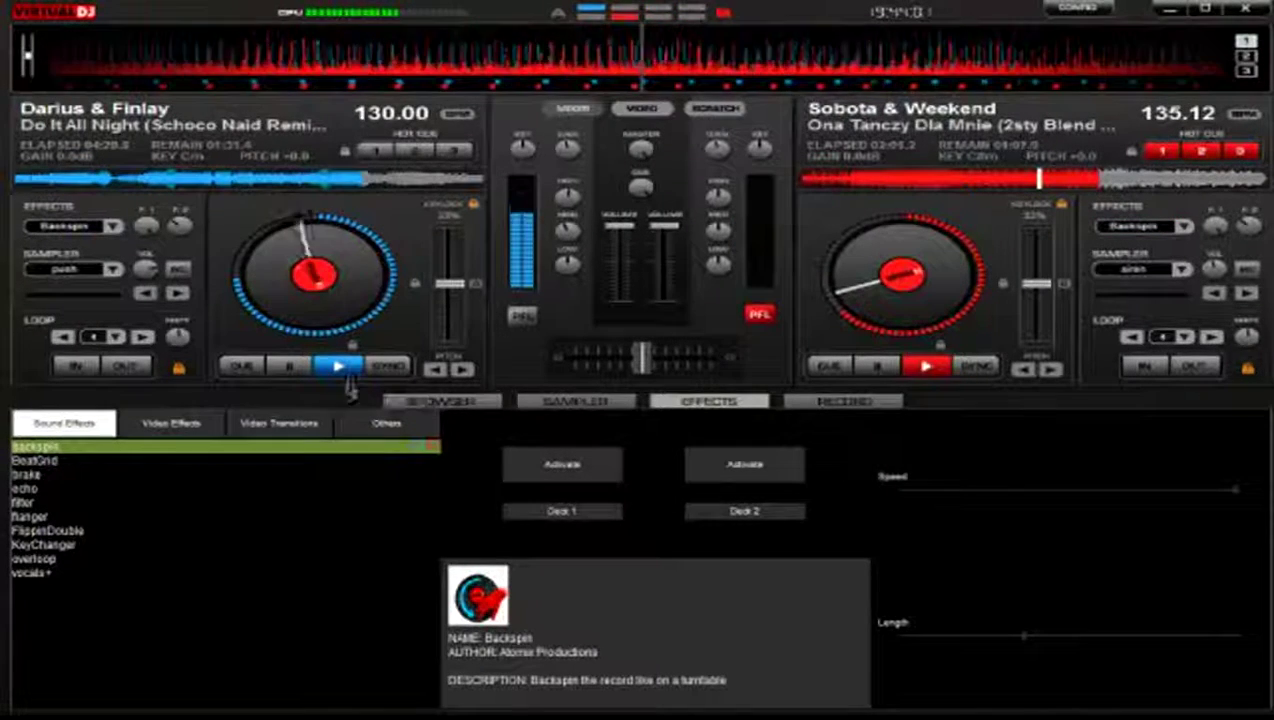
Layer FlippinDouble and BeatGrid over the deck 1 track, toggling them in turn, and finish with both switched off.
left_click(40, 461)
left_click(47, 531)
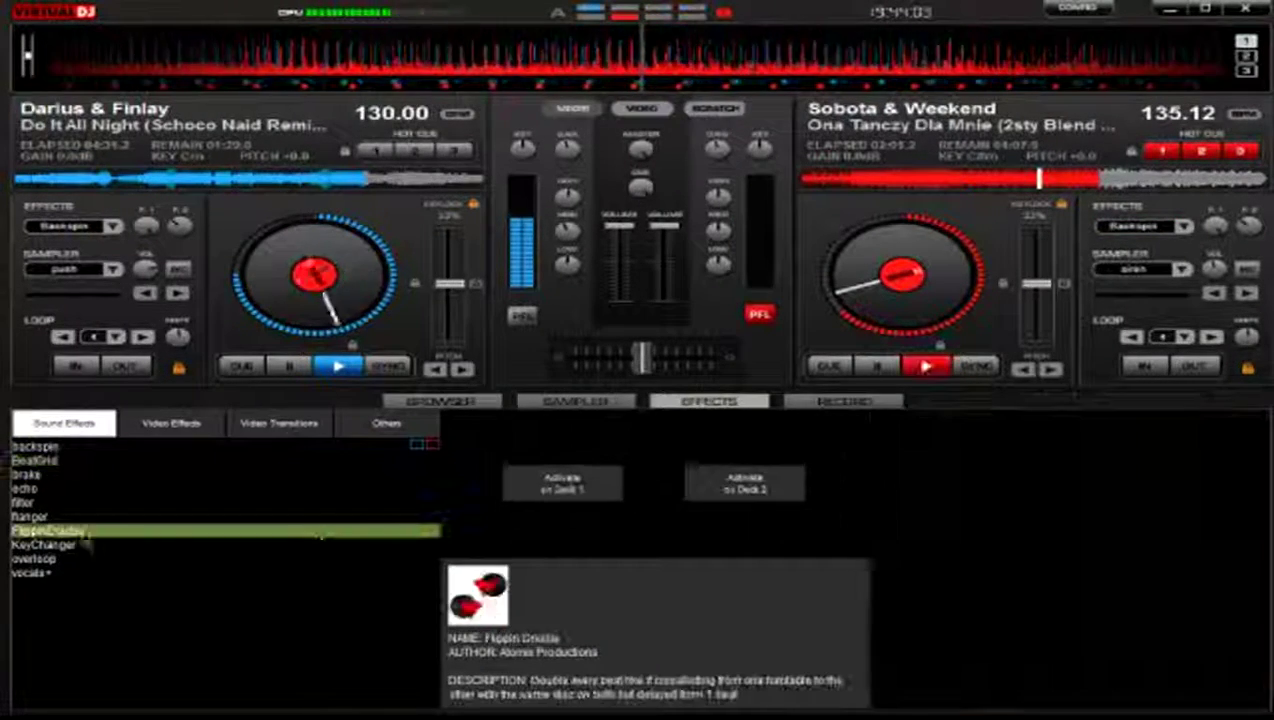
left_click(562, 464)
left_click(415, 461)
left_click(525, 462)
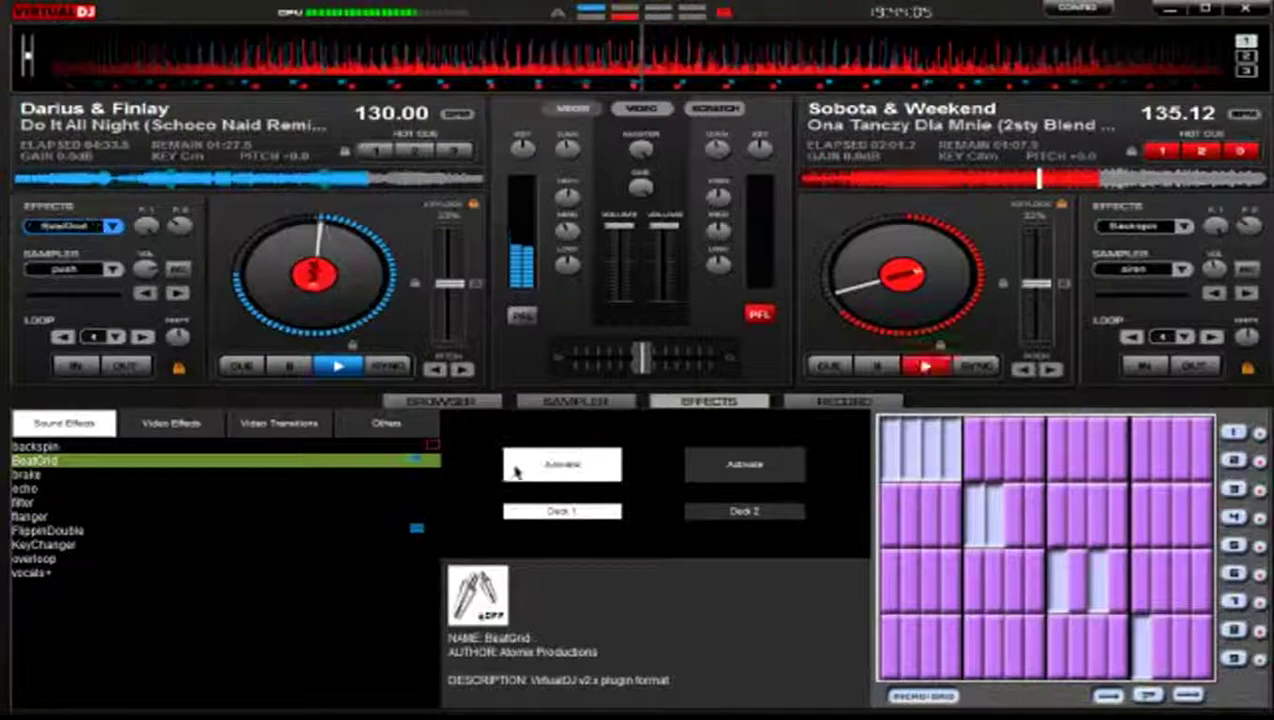
left_click(418, 530)
left_click(412, 461)
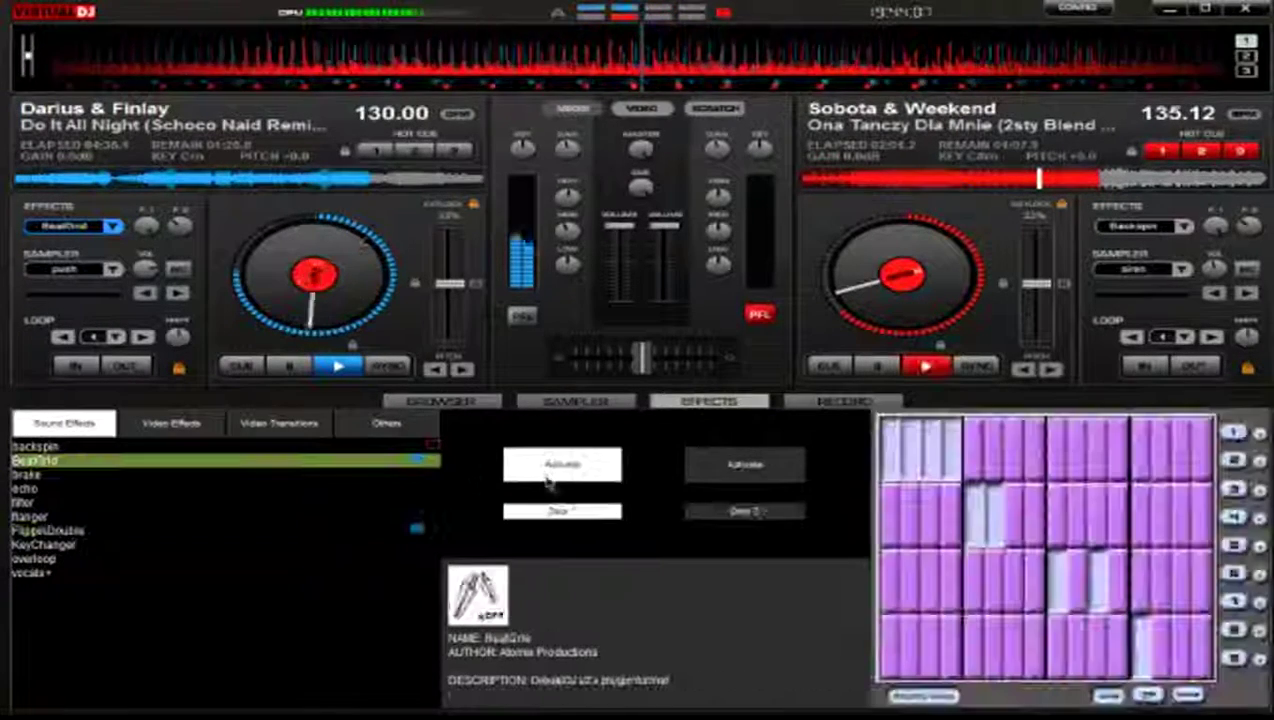
left_click(418, 530)
left_click(418, 461)
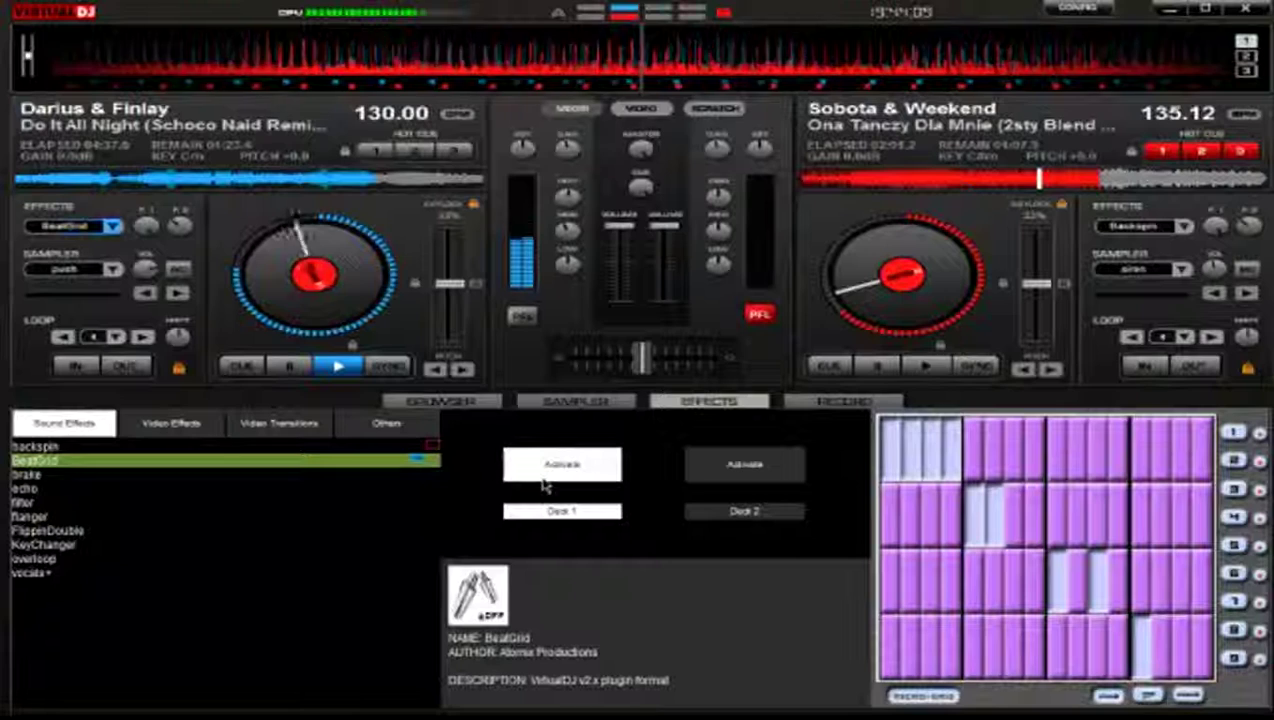
left_click(555, 462)
left_click(555, 514)
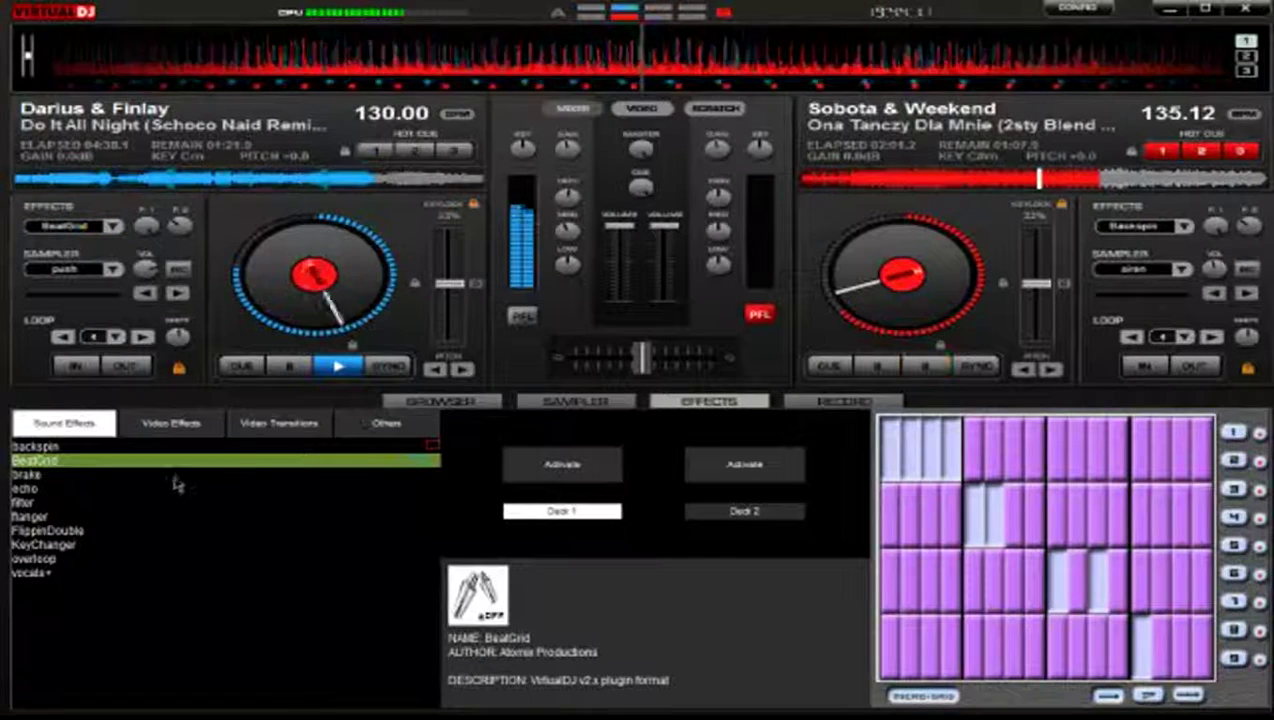
left_click(336, 368)
Look through the video effects and video transitions, and examine the Filter, Flanger, KeyChanger and BeatGrid sound effects.
left_click(168, 423)
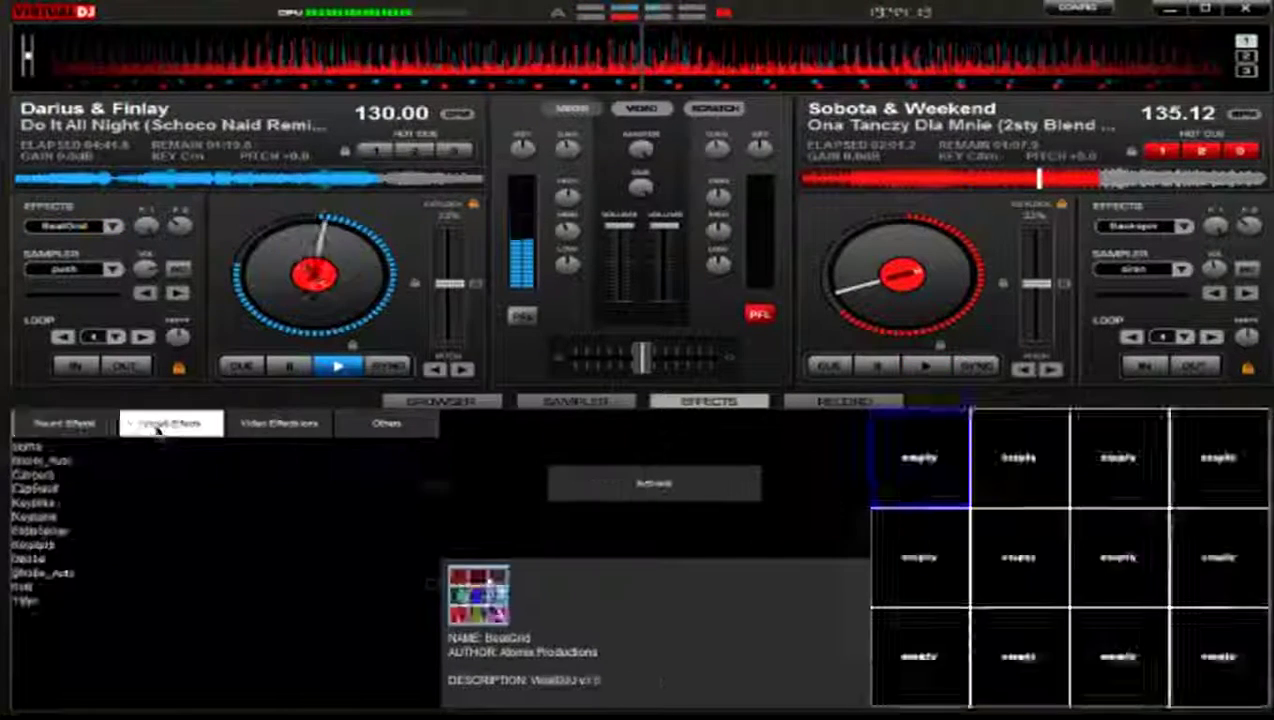
left_click(272, 423)
left_click(64, 423)
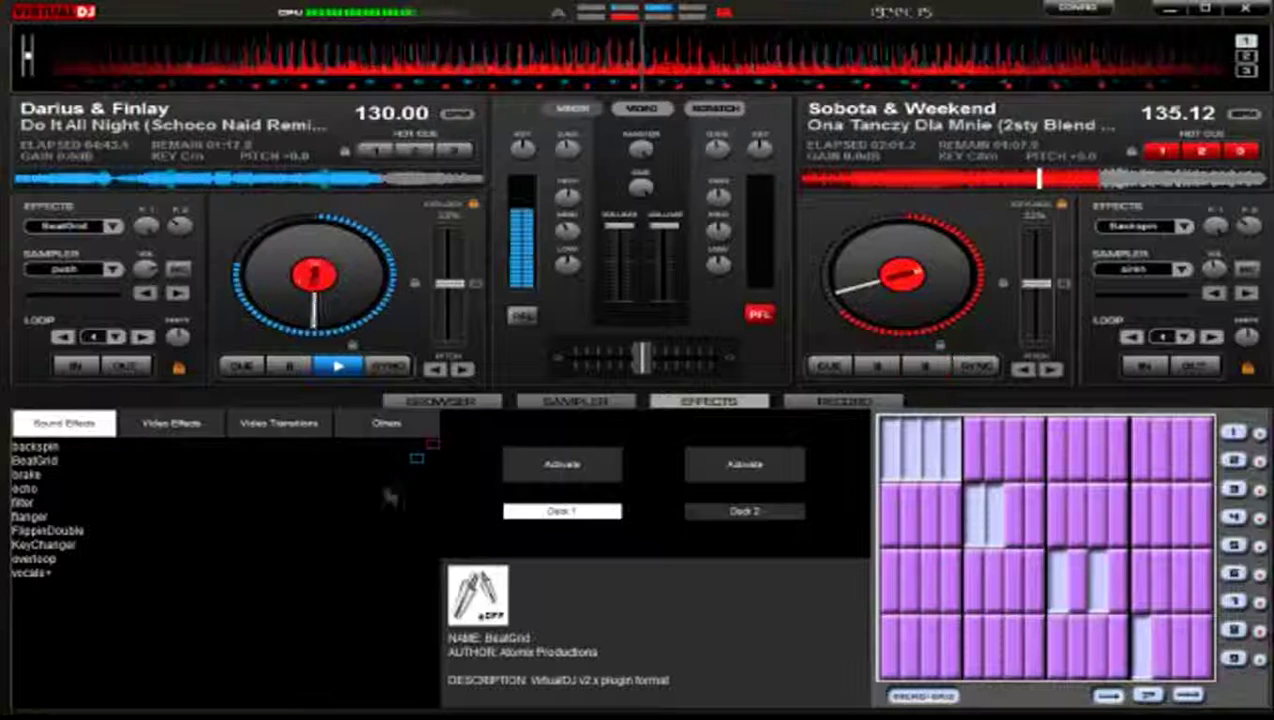
left_click(160, 502)
left_click(40, 516)
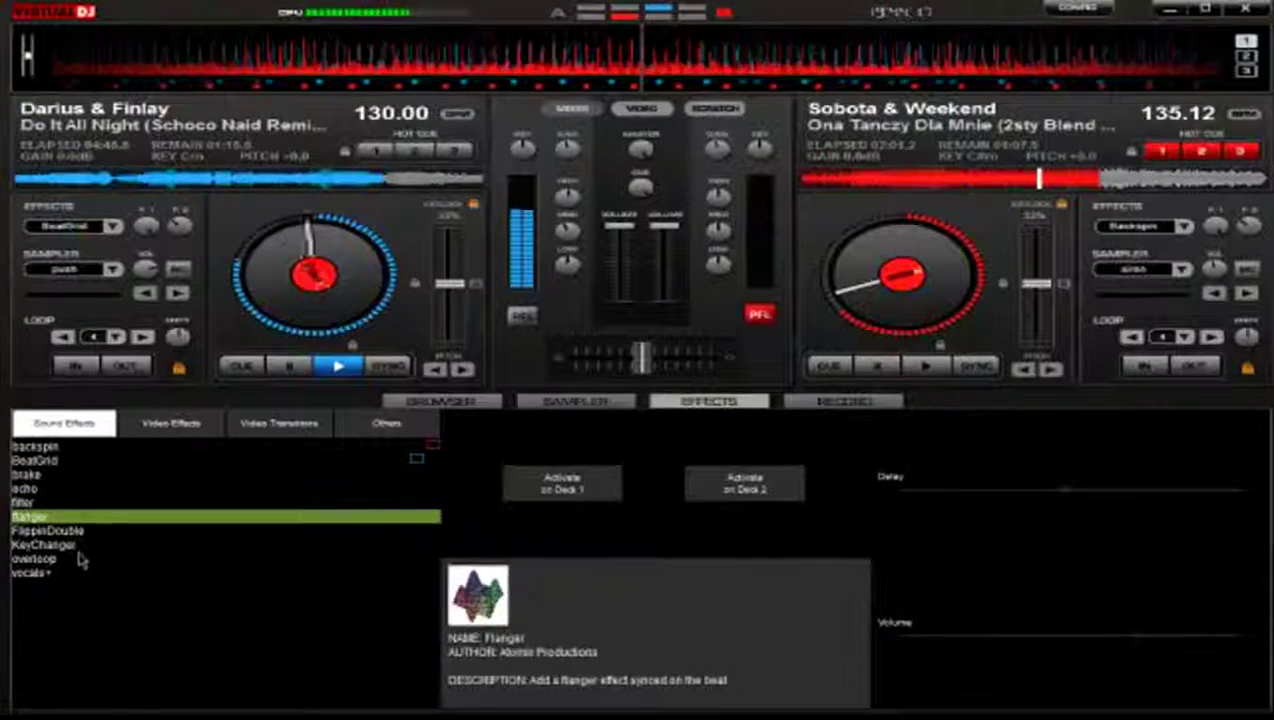
left_click(45, 545)
left_click(40, 460)
Pulse the Echo effect on and off over the deck 1 track, ending with it switched off.
left_click(44, 488)
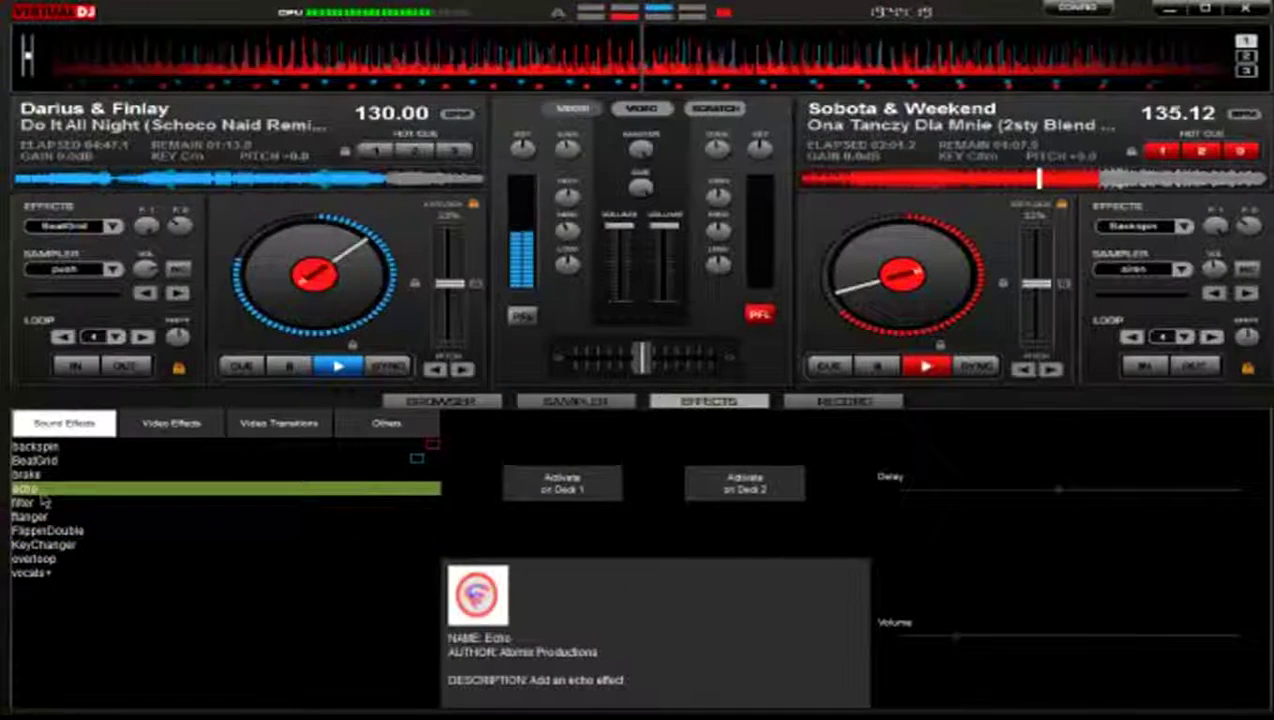
left_click(557, 485)
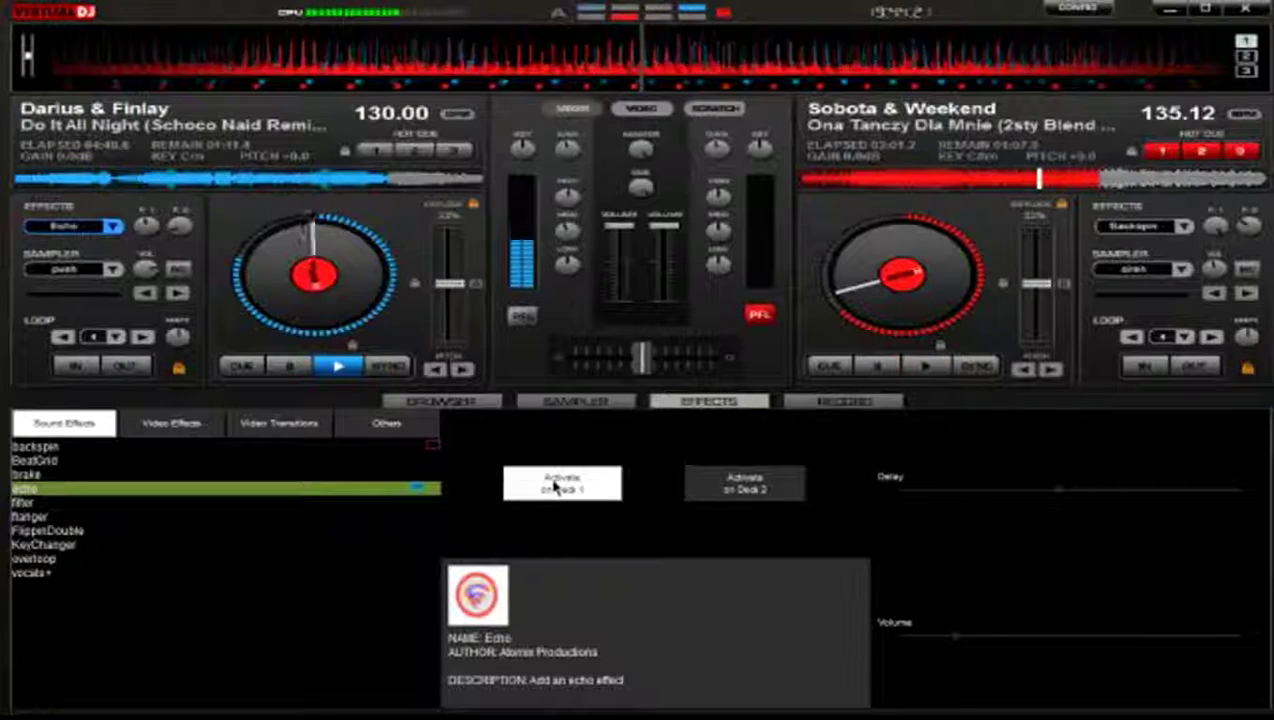
left_click(557, 484)
left_click(557, 485)
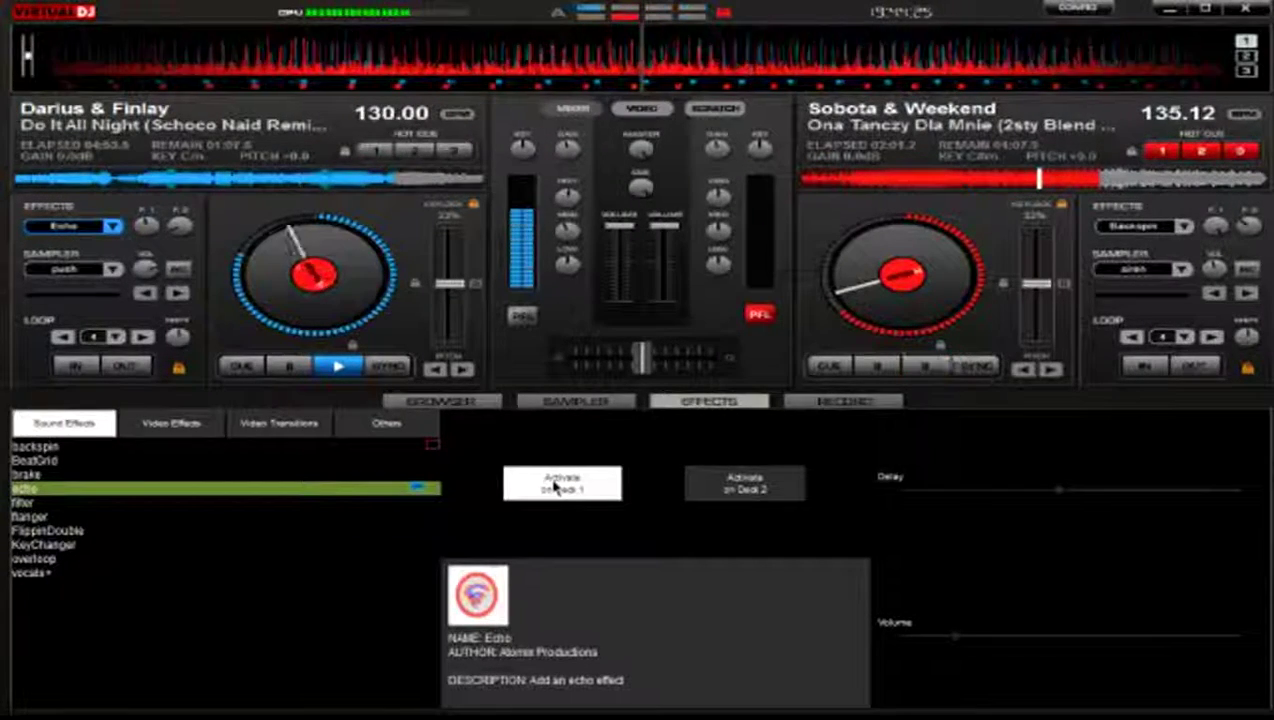
left_click(557, 485)
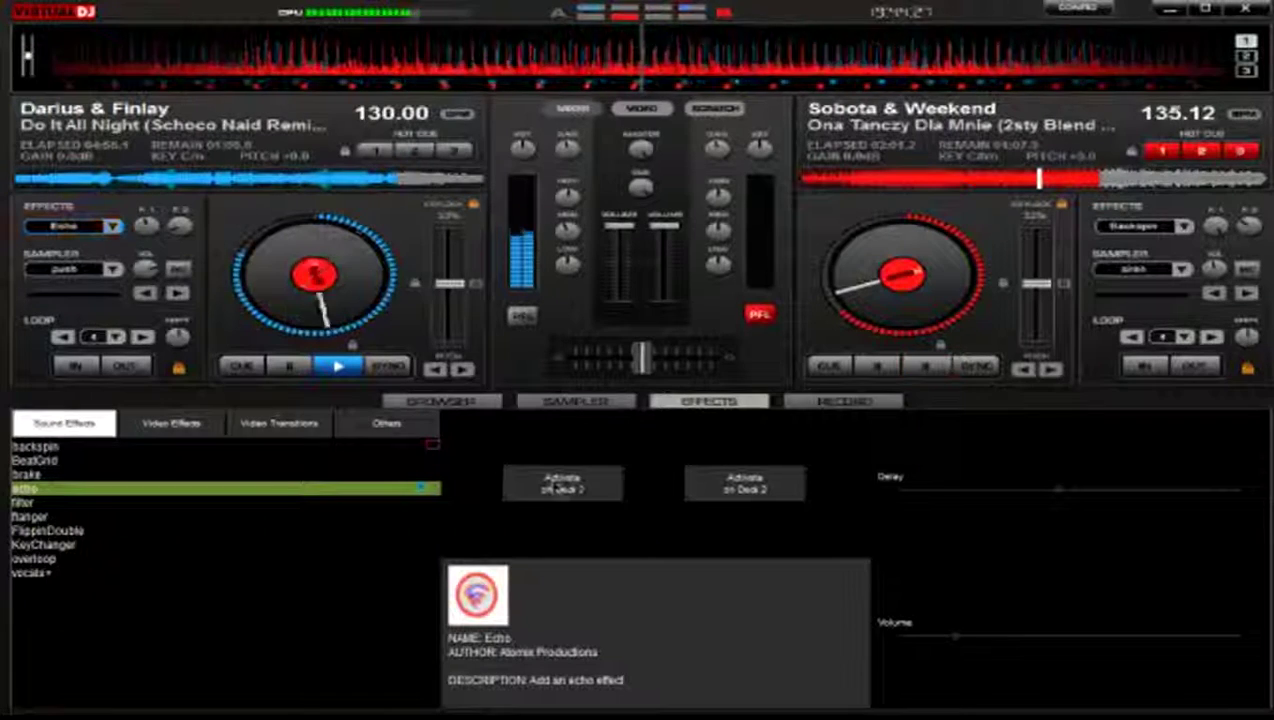
Play FlippinDouble briefly over the deck 1 track and switch it off again.
left_click(200, 530)
left_click(565, 472)
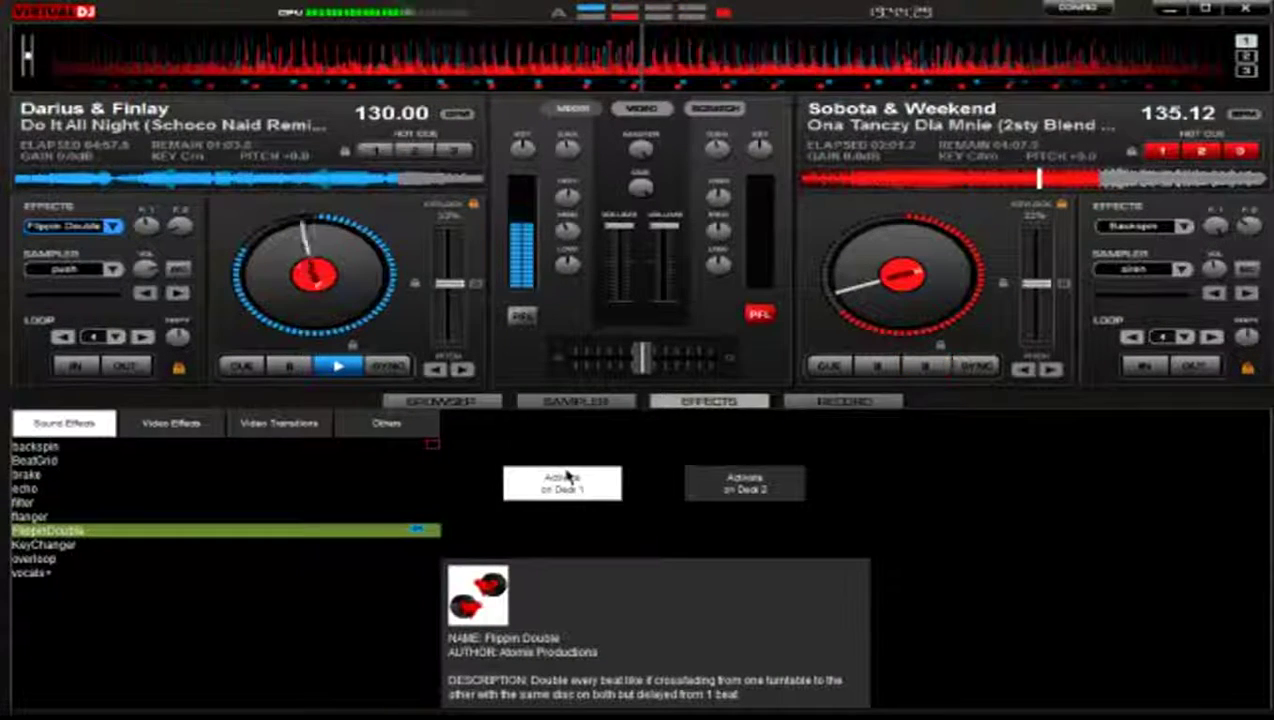
left_click(582, 492)
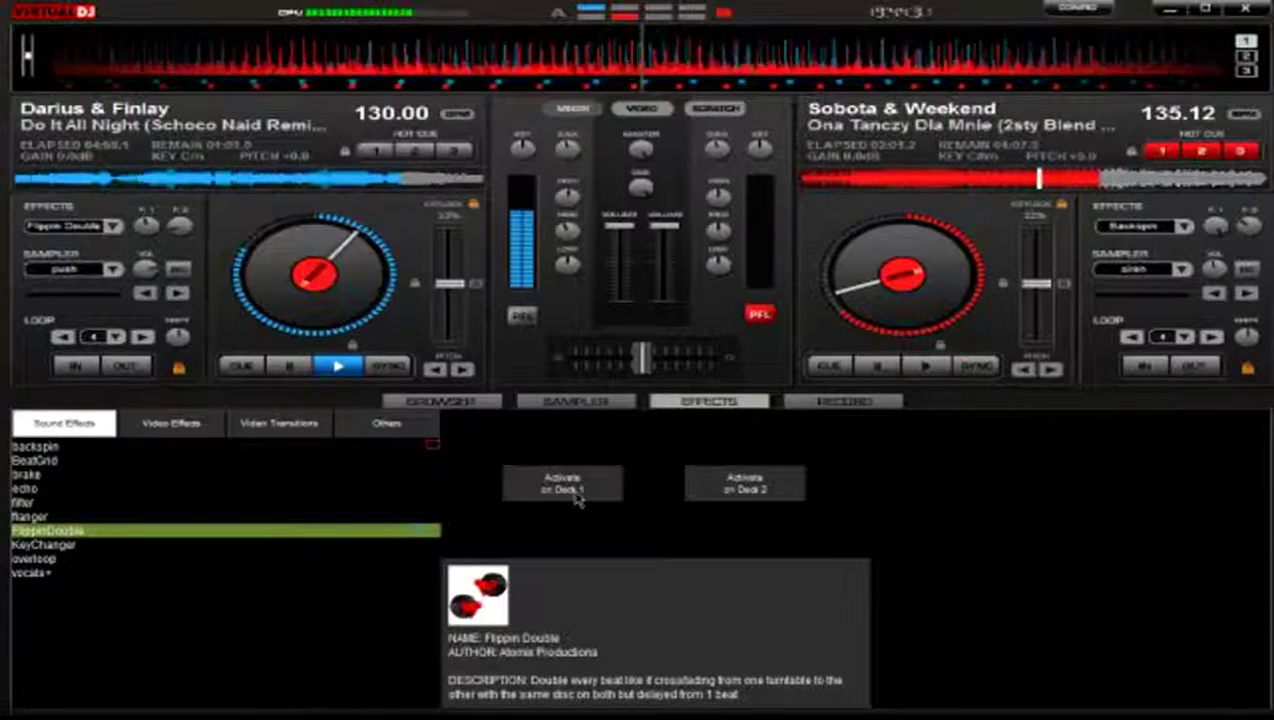
Play the KeyChanger effect briefly over the deck 1 track and switch it off again.
left_click(75, 546)
left_click(575, 491)
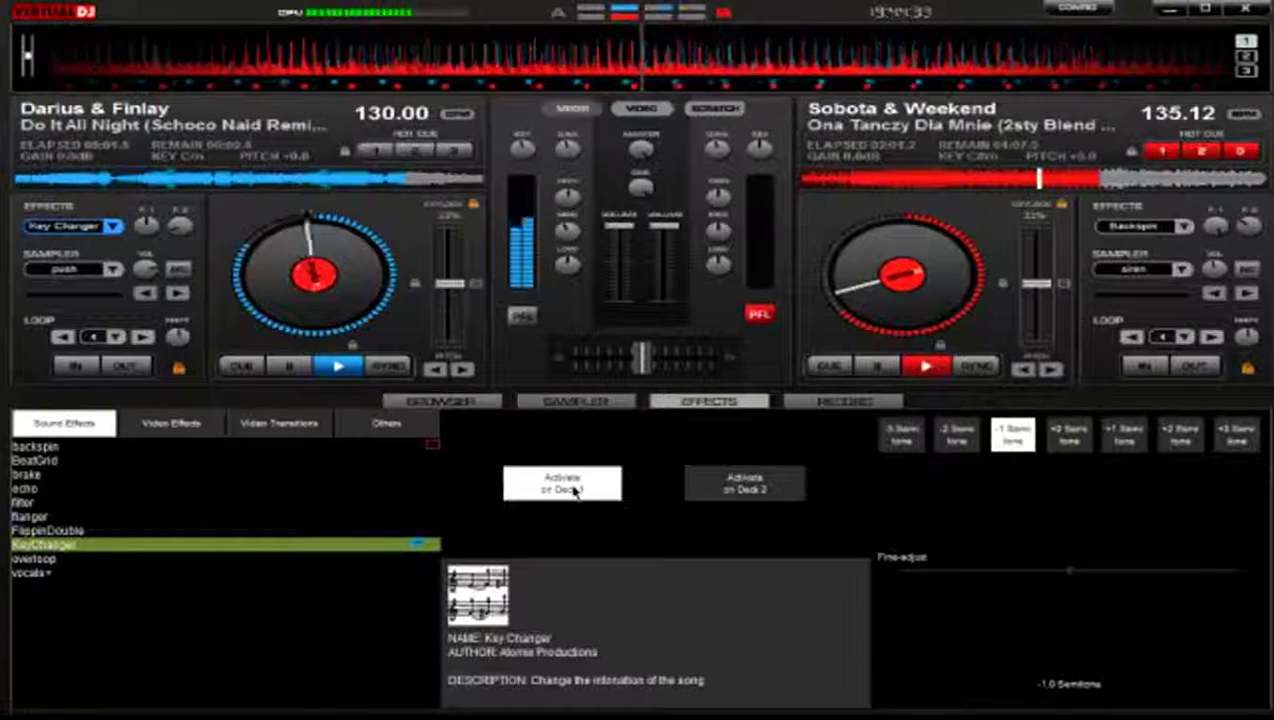
left_click(575, 491)
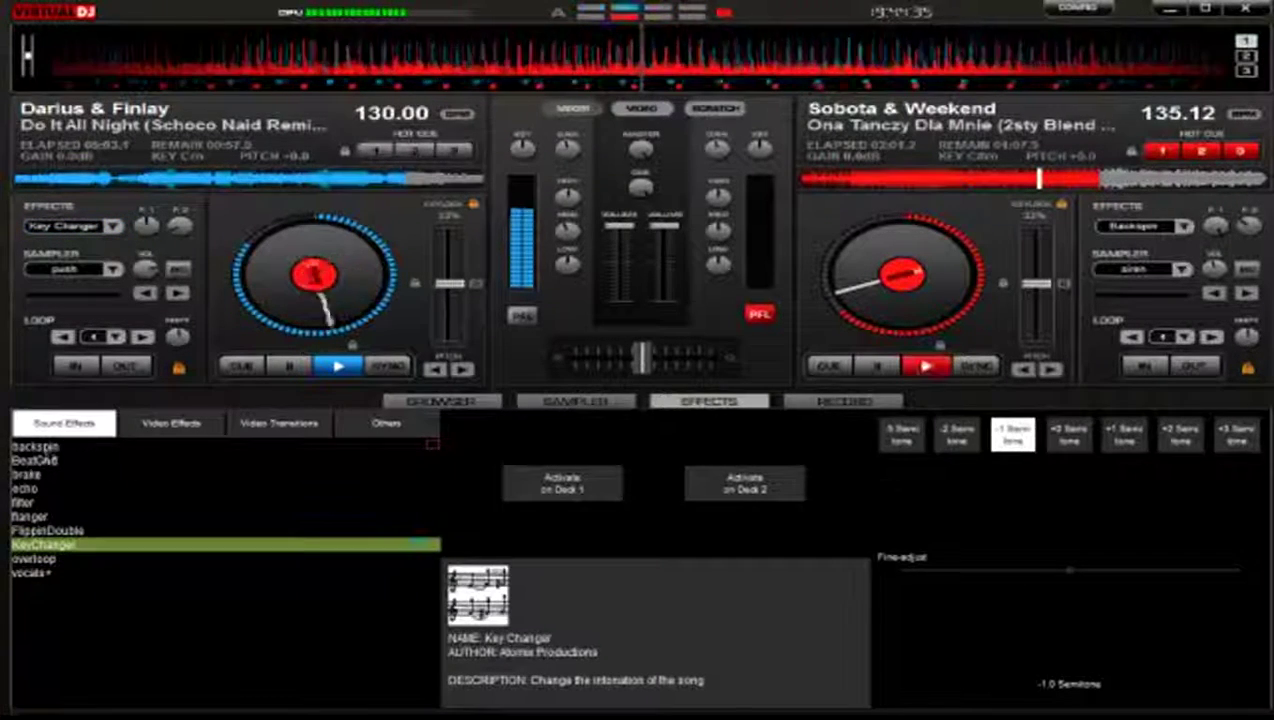
Apply the KeyChanger effect to the deck 1 track at +1 semitone.
left_click(40, 447)
left_click(36, 559)
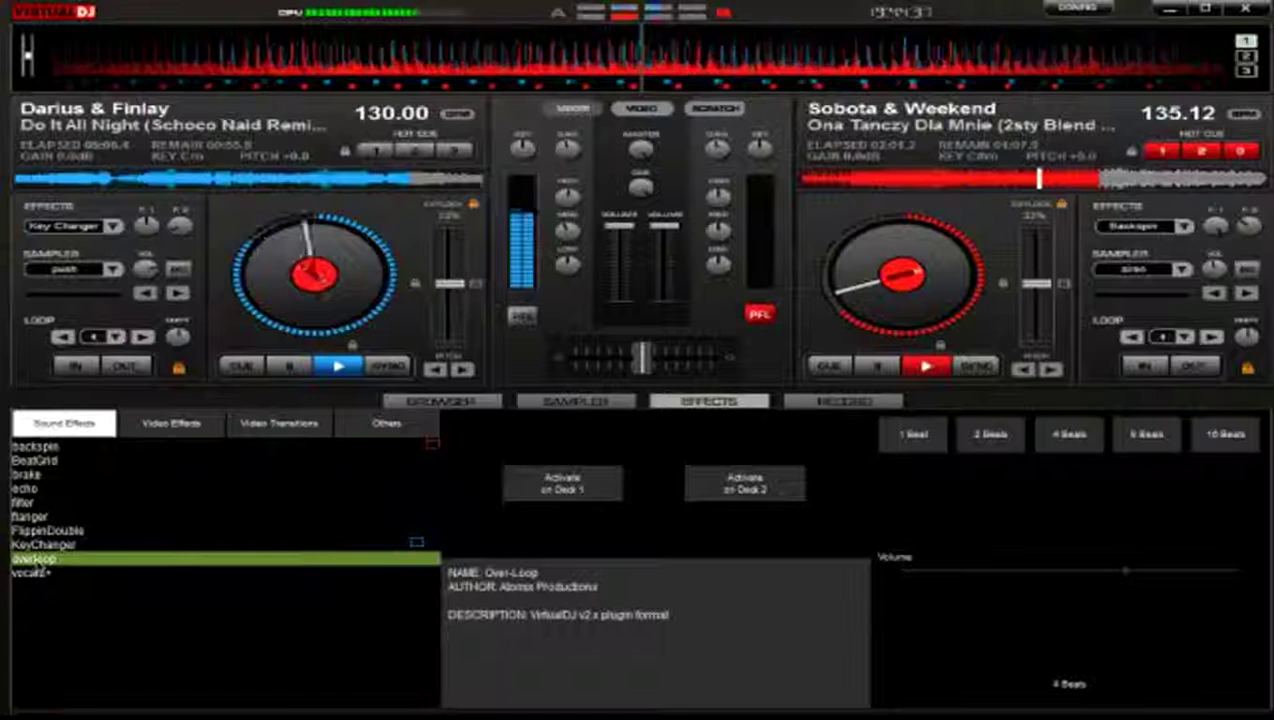
left_click(45, 545)
left_click(1124, 433)
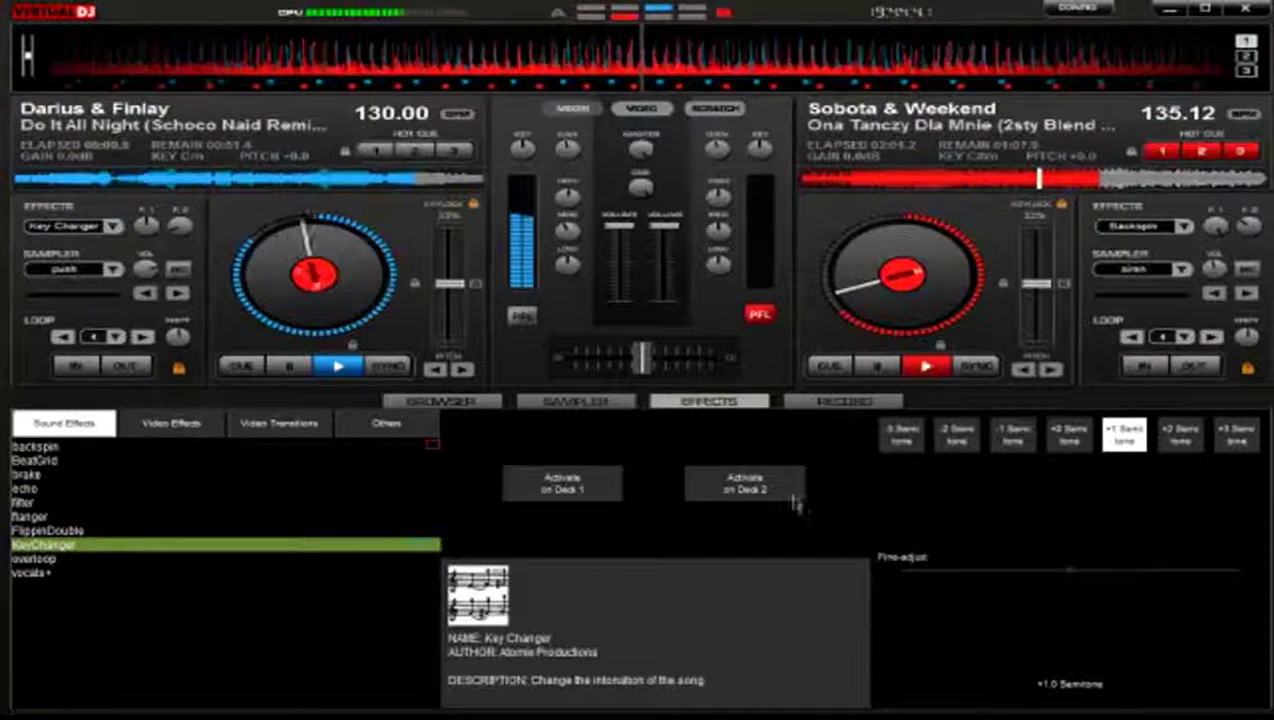
key("space")
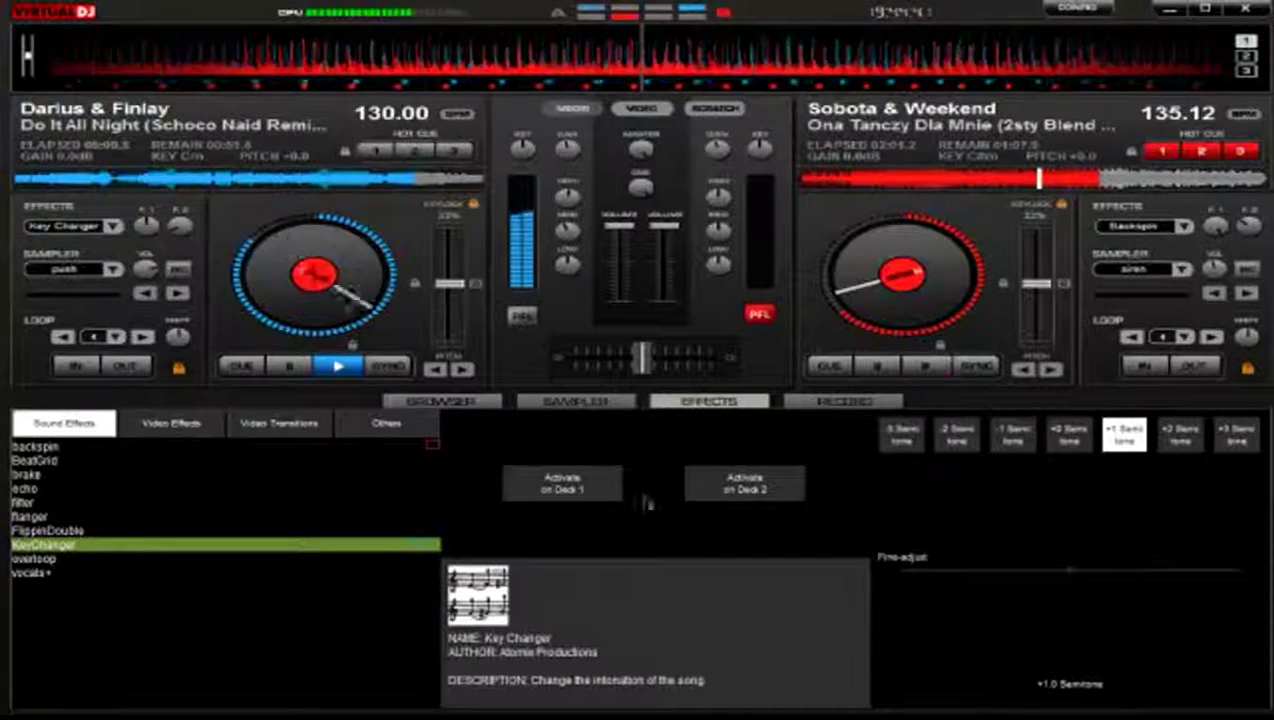
left_click(548, 490)
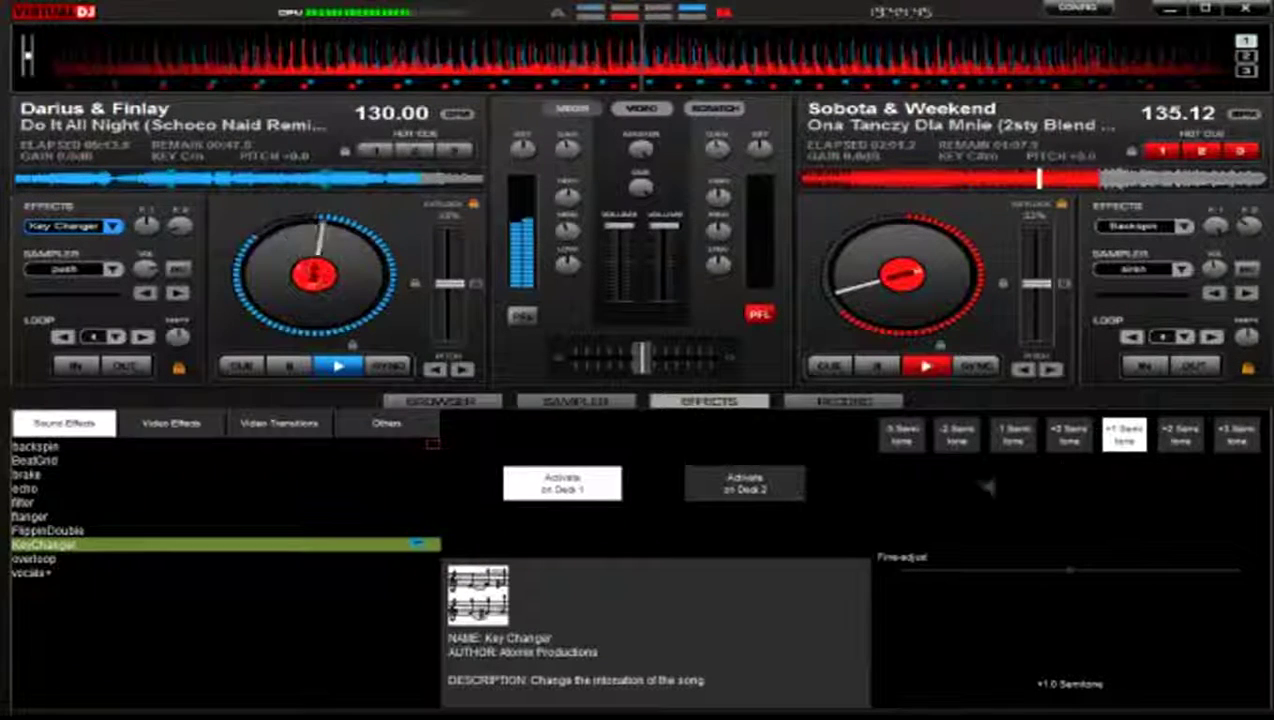
Raise KeyChanger to +3 semitones, reset it to 0 and switch it off on deck 1.
left_click(1238, 448)
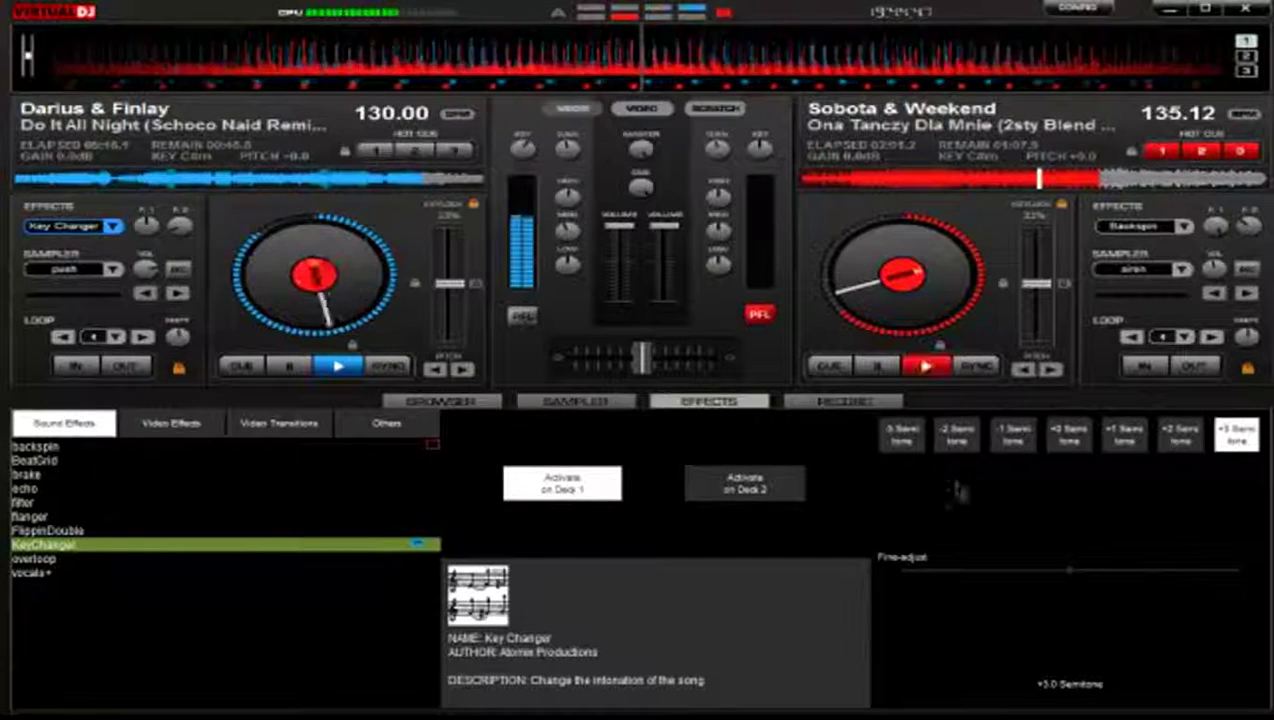
left_click(1066, 434)
left_click(565, 487)
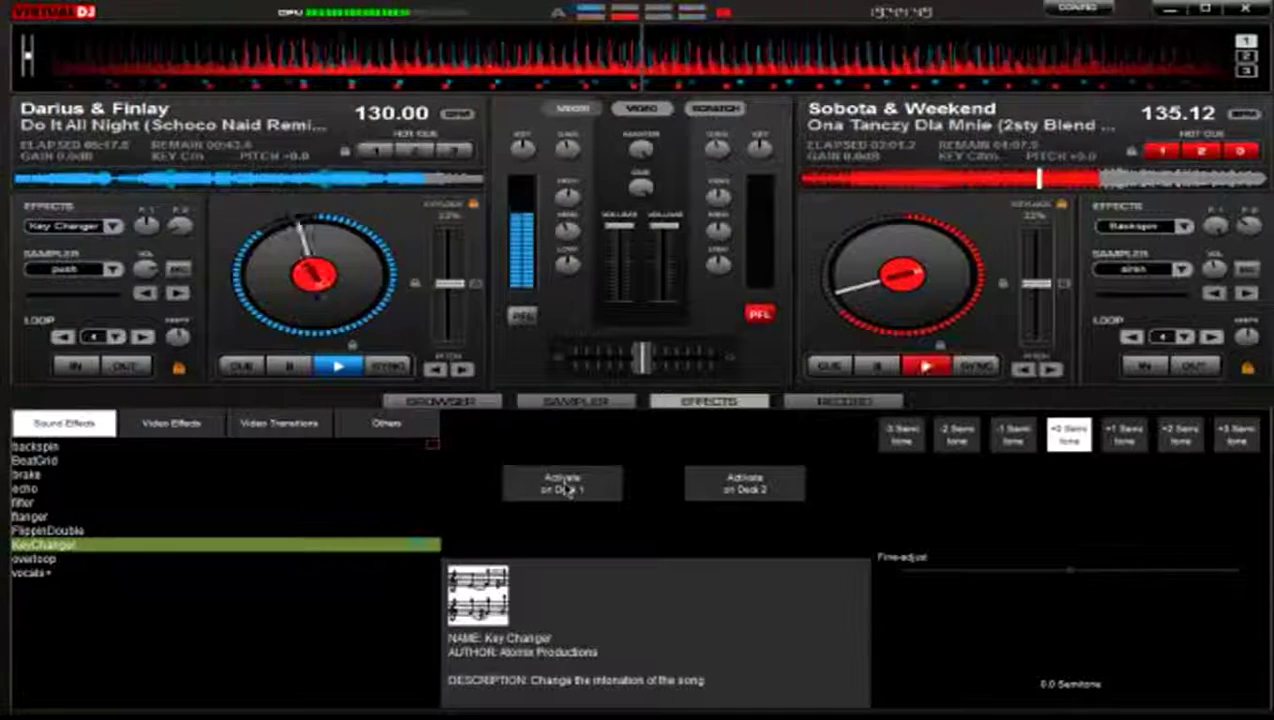
Play the Flanger effect briefly over the deck 1 track and switch it off again.
left_click(36, 516)
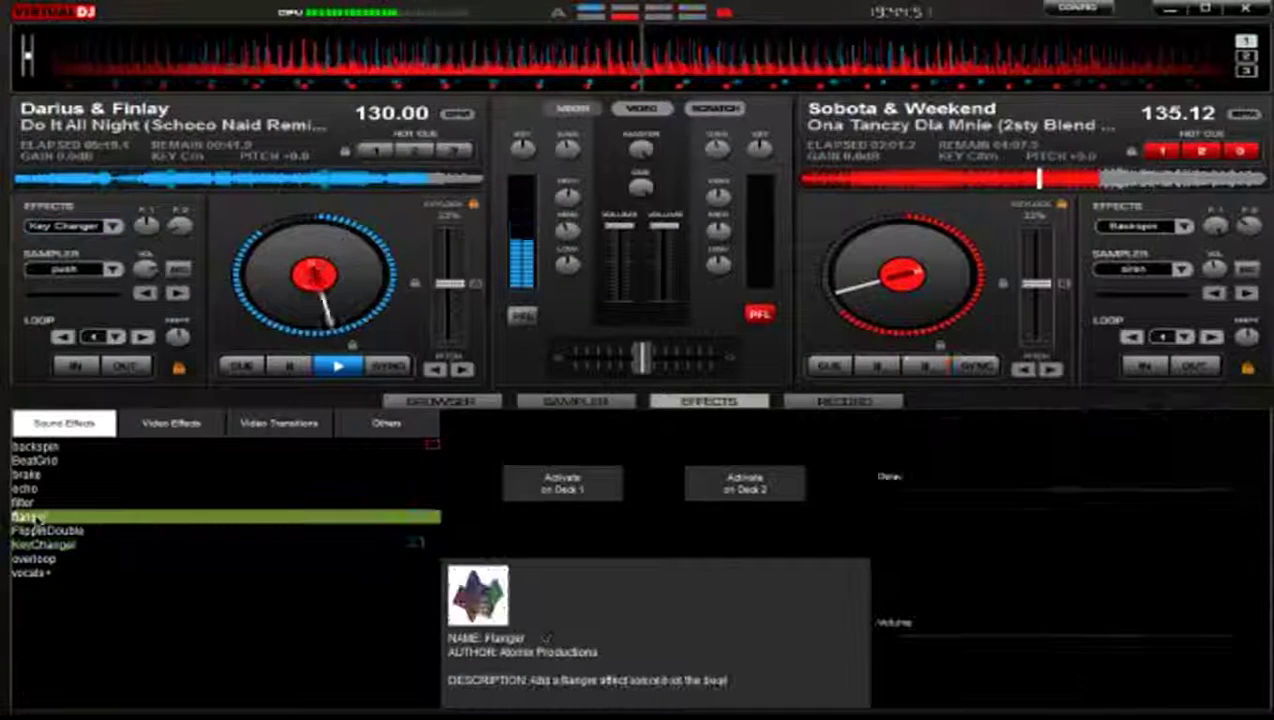
left_click(32, 503)
left_click(30, 516)
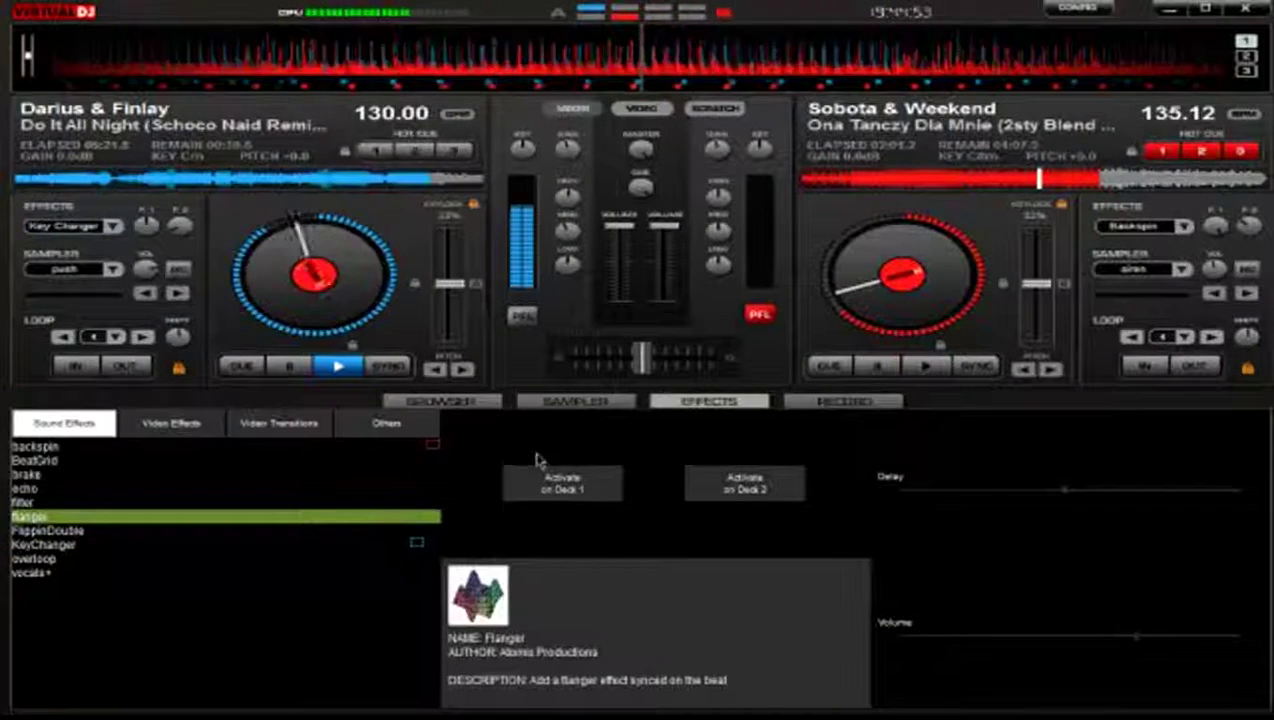
left_click(547, 488)
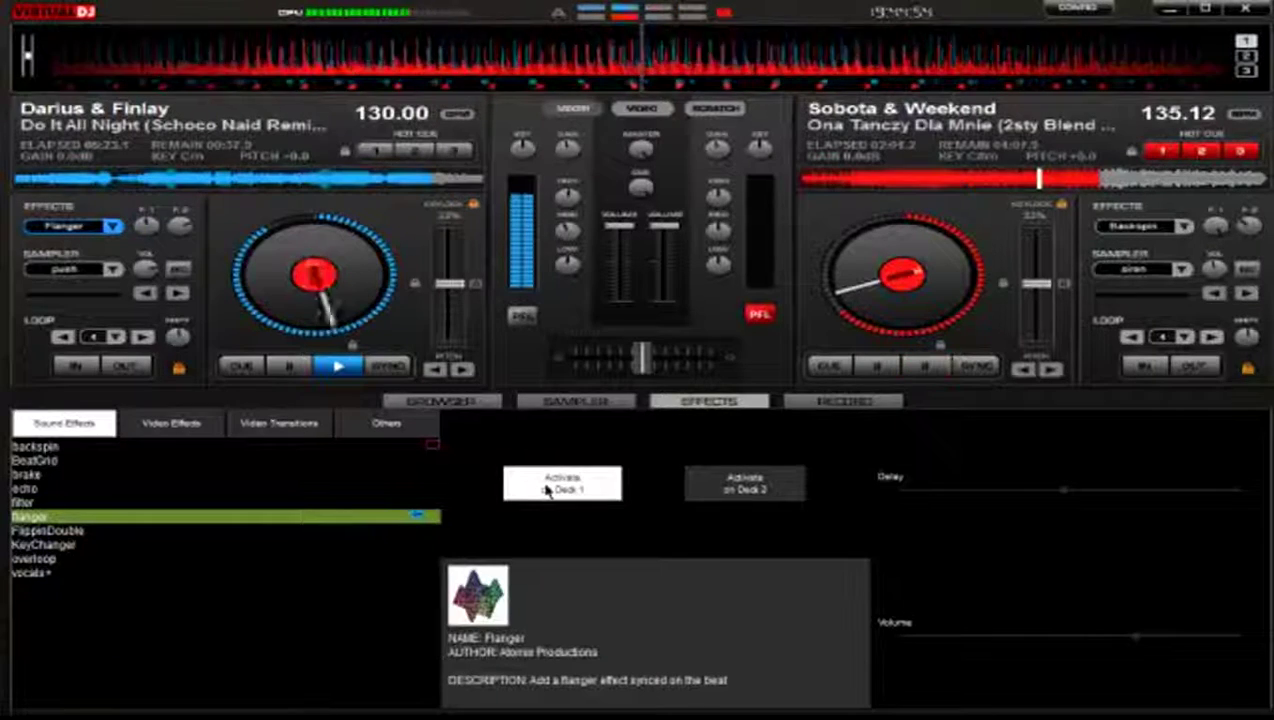
left_click(547, 490)
Apply the BeatGrid effect to the deck 1 track and layer FlippinDouble over it.
left_click(25, 475)
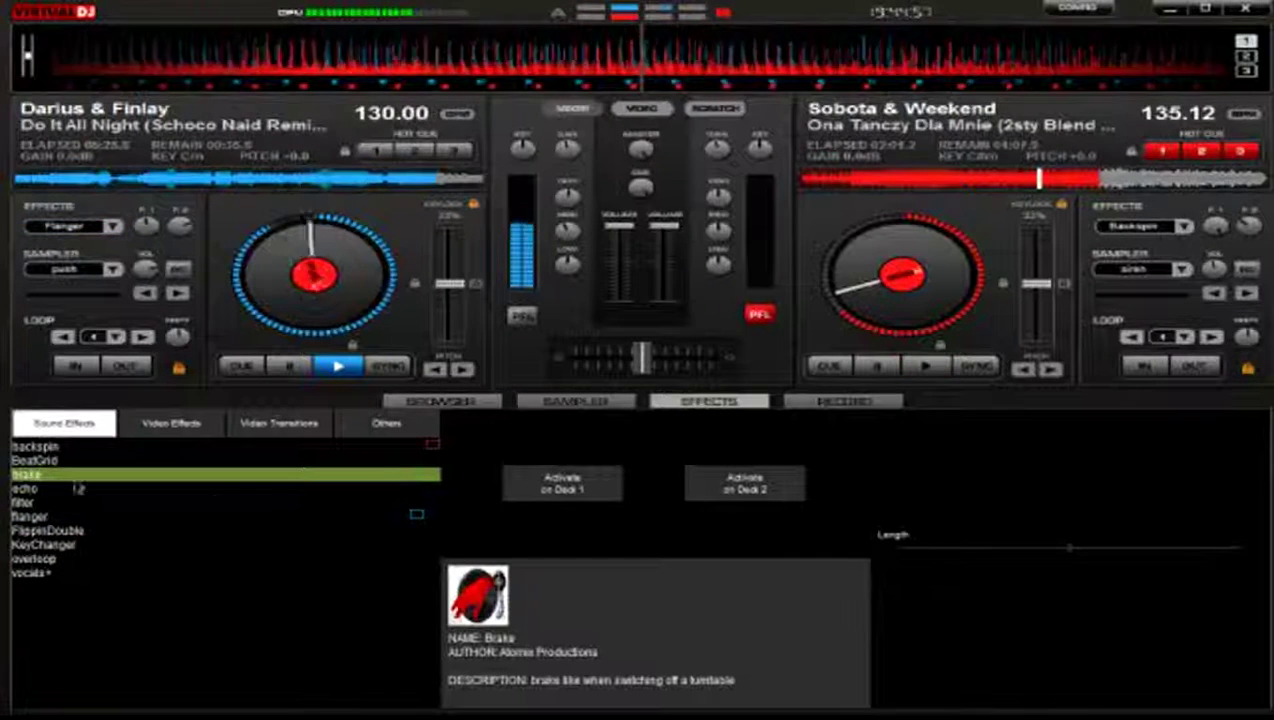
key("Up")
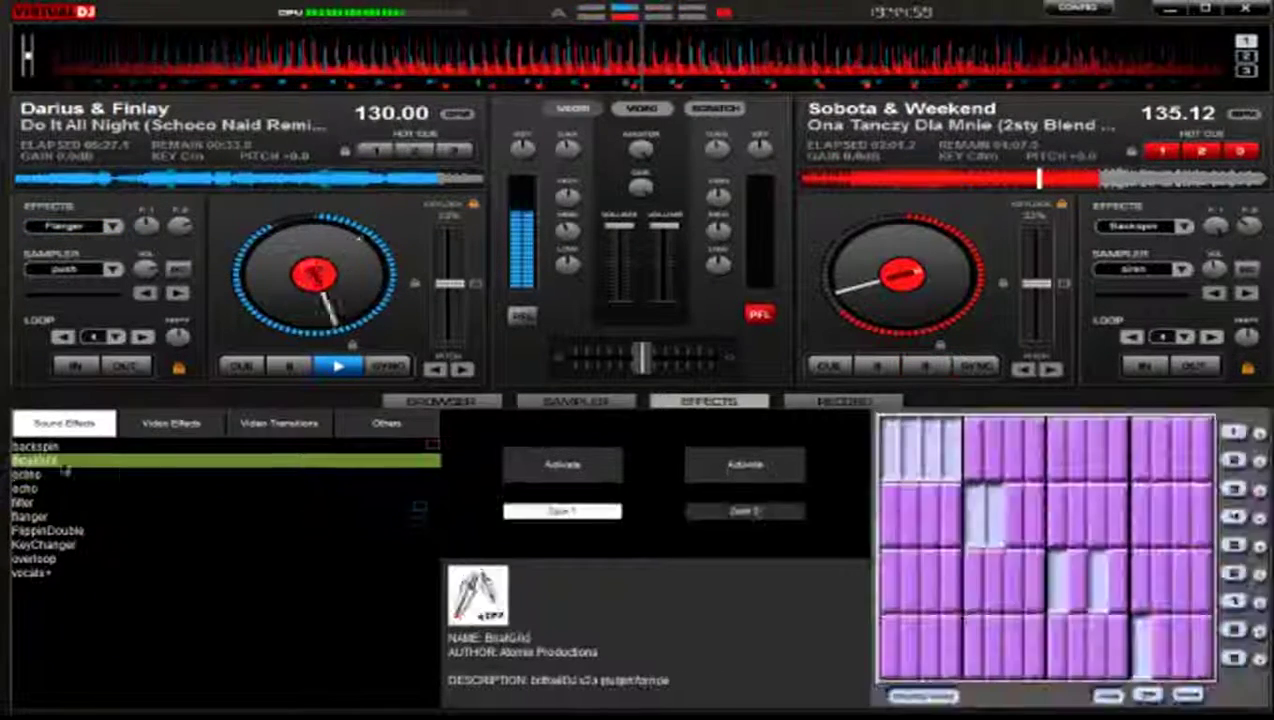
left_click(560, 468)
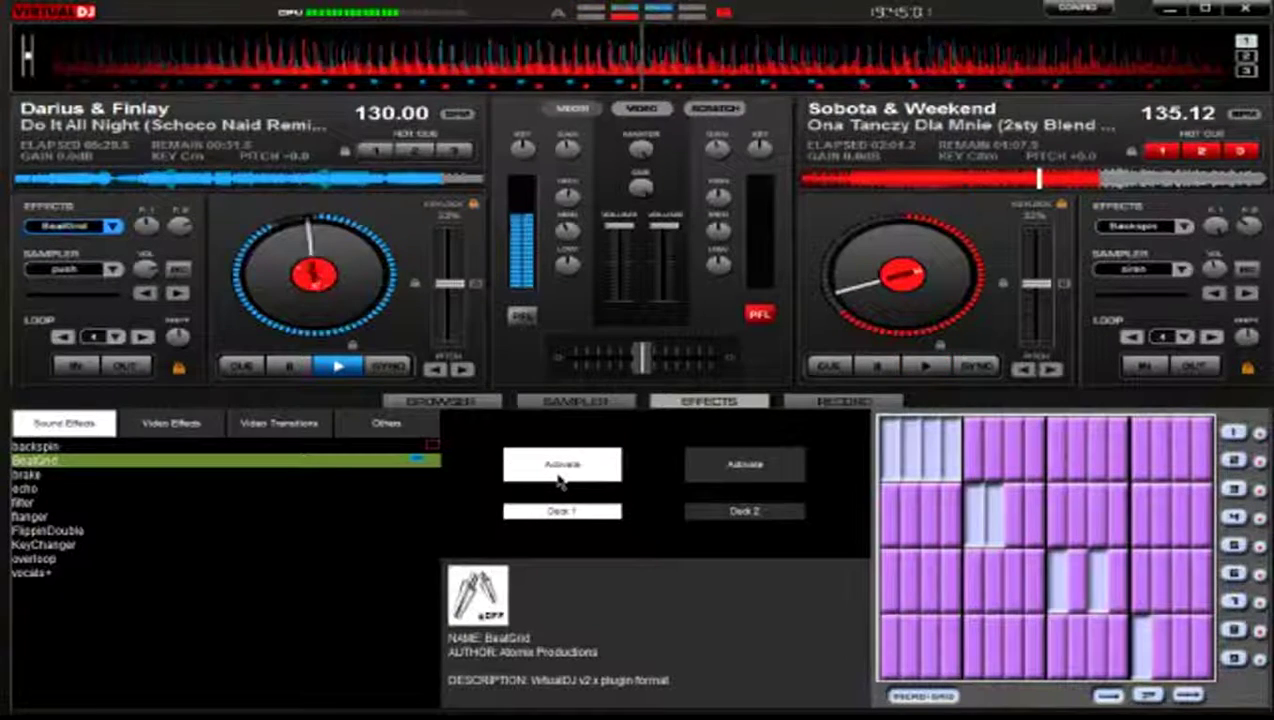
left_click(42, 531)
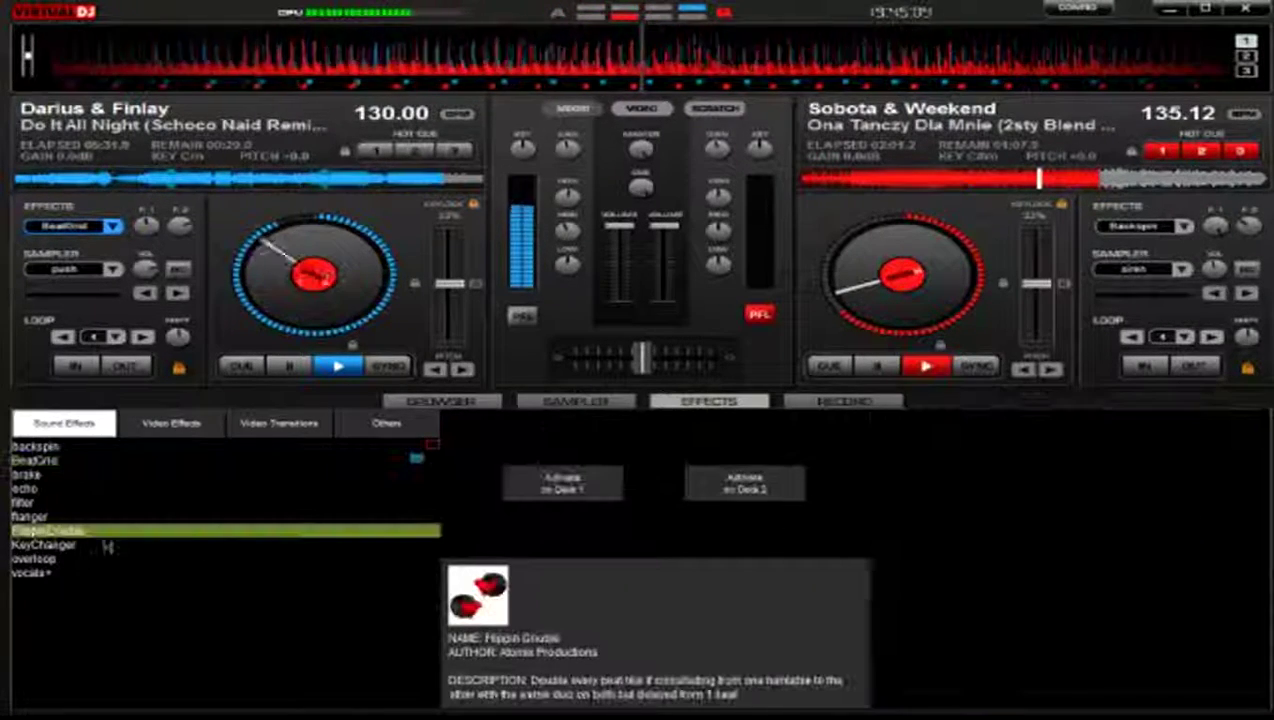
left_click(537, 485)
Add the Flanger effect to the effects already running on deck 1.
key("Up")
key("Up")
key("Up")
key("Up")
key("Up")
key("Down")
key("Down")
key("Down")
key("Down")
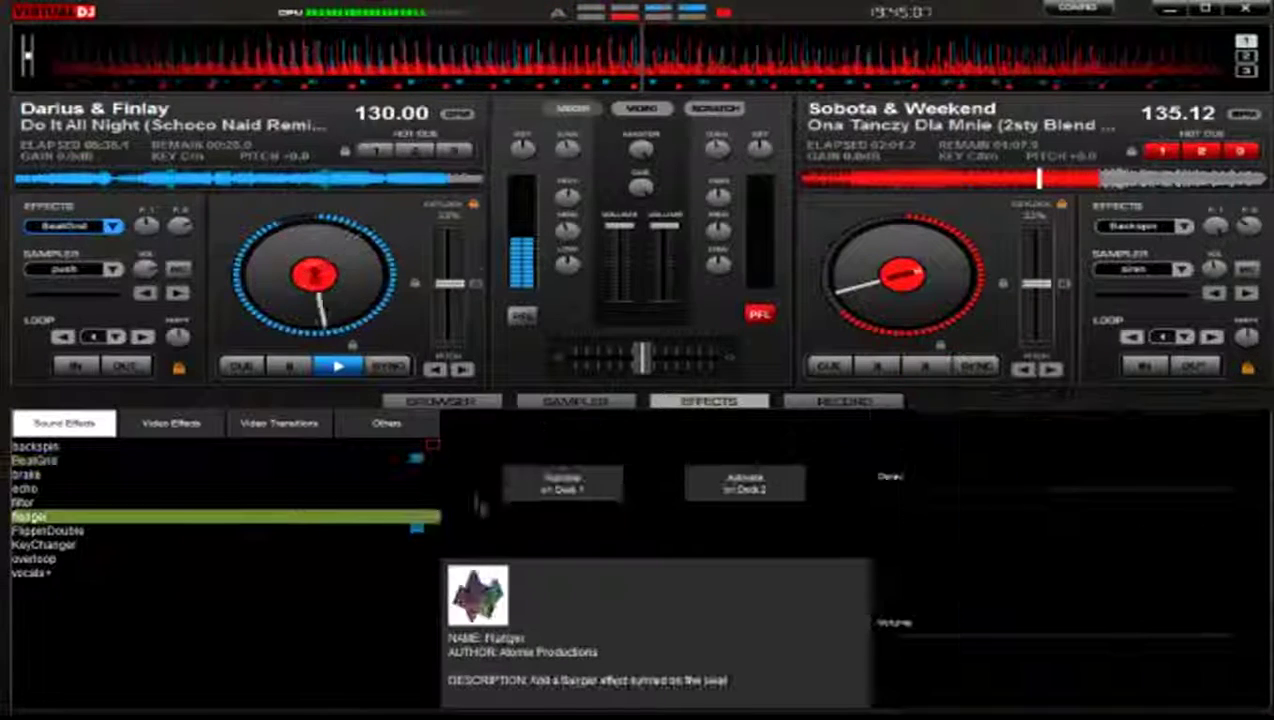
left_click(537, 490)
Switch off the Flanger and FlippinDouble effects on deck 1 and return to BeatGrid.
key("Up")
key("Up")
key("Down")
key("Down")
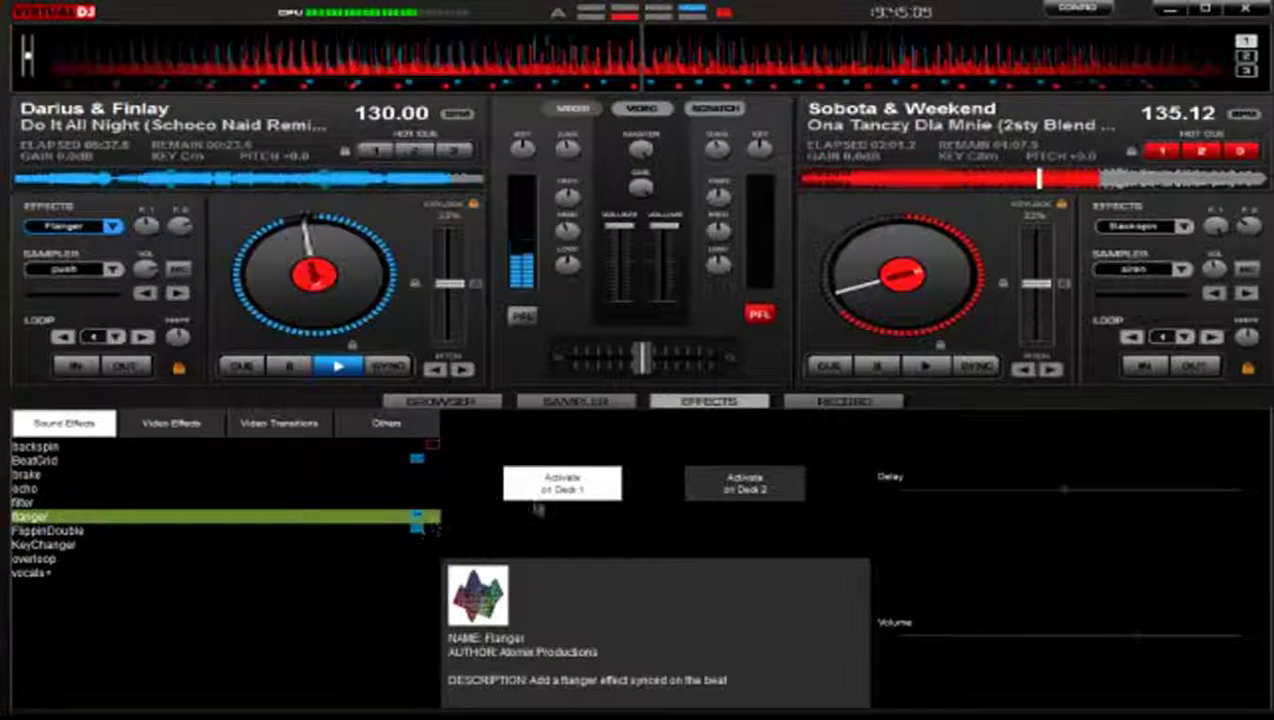
key("Down")
key("Up")
key("Up")
key("Up")
key("Up")
key("Up")
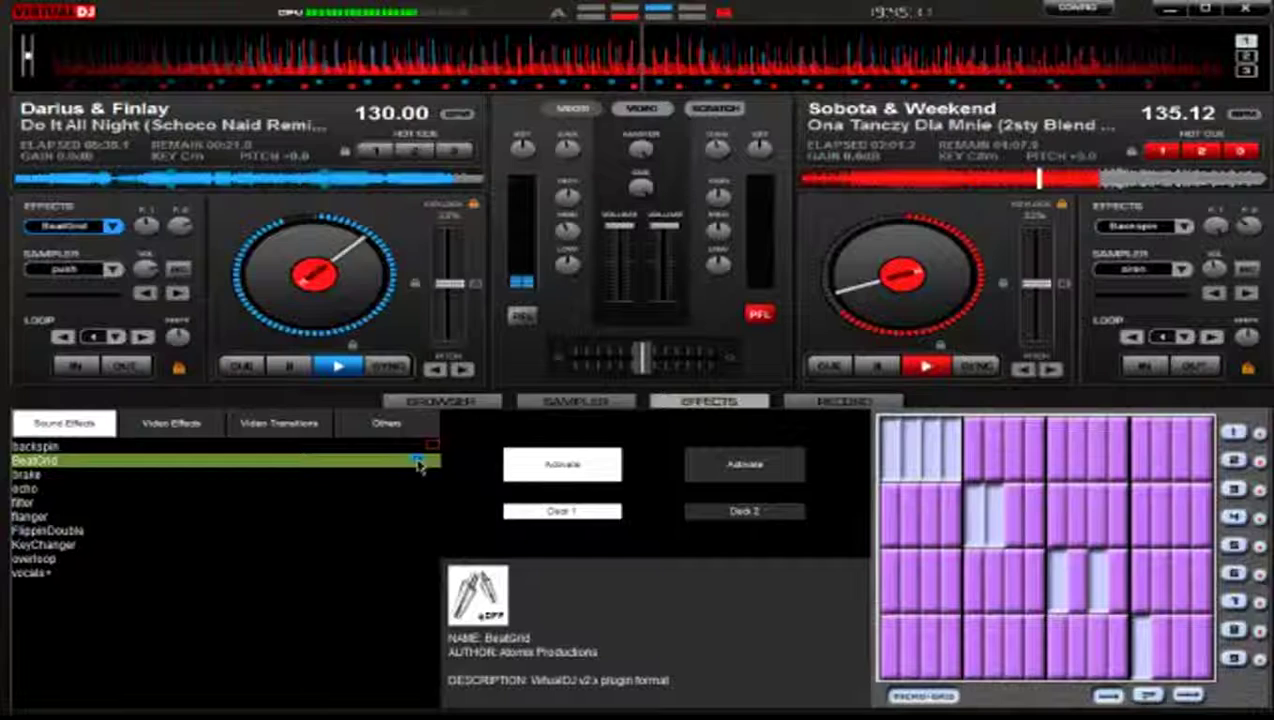
Alternate between BeatGrid and FlippinDouble over the deck 1 track, ending with both switched off.
left_click(550, 470)
key("Down")
key("Down")
key("Down")
key("Down")
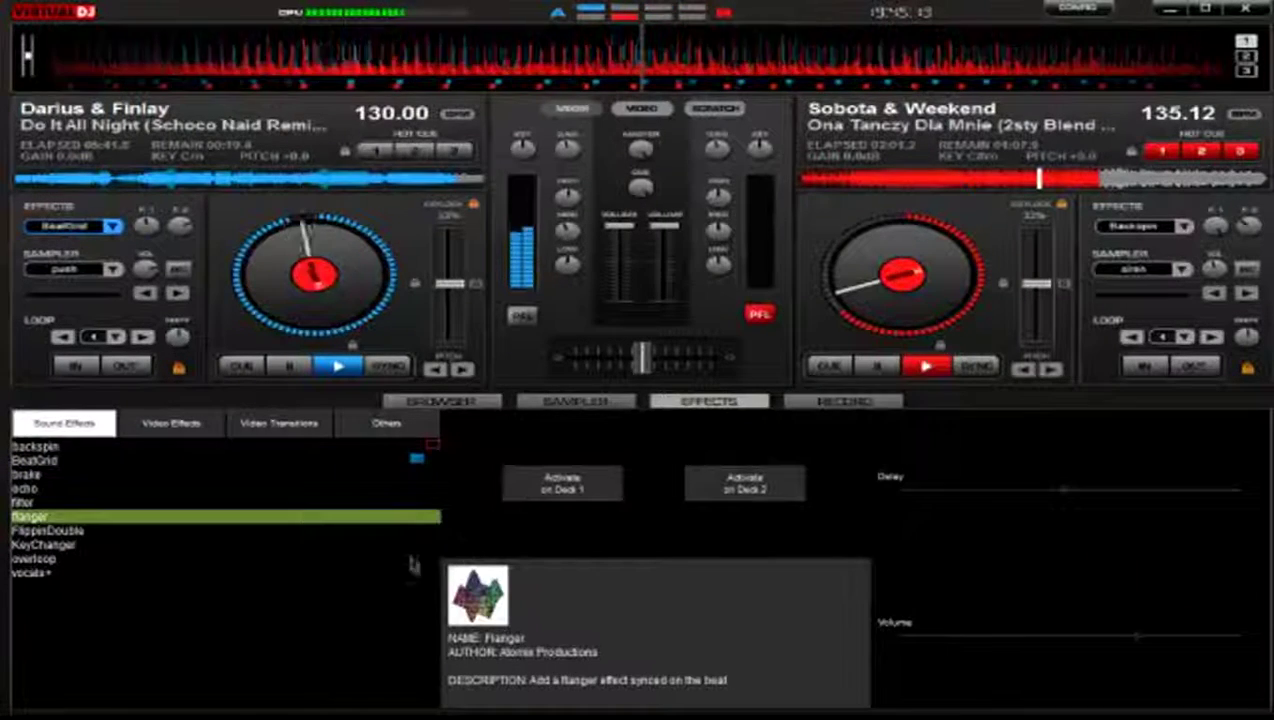
left_click(412, 530)
left_click(567, 488)
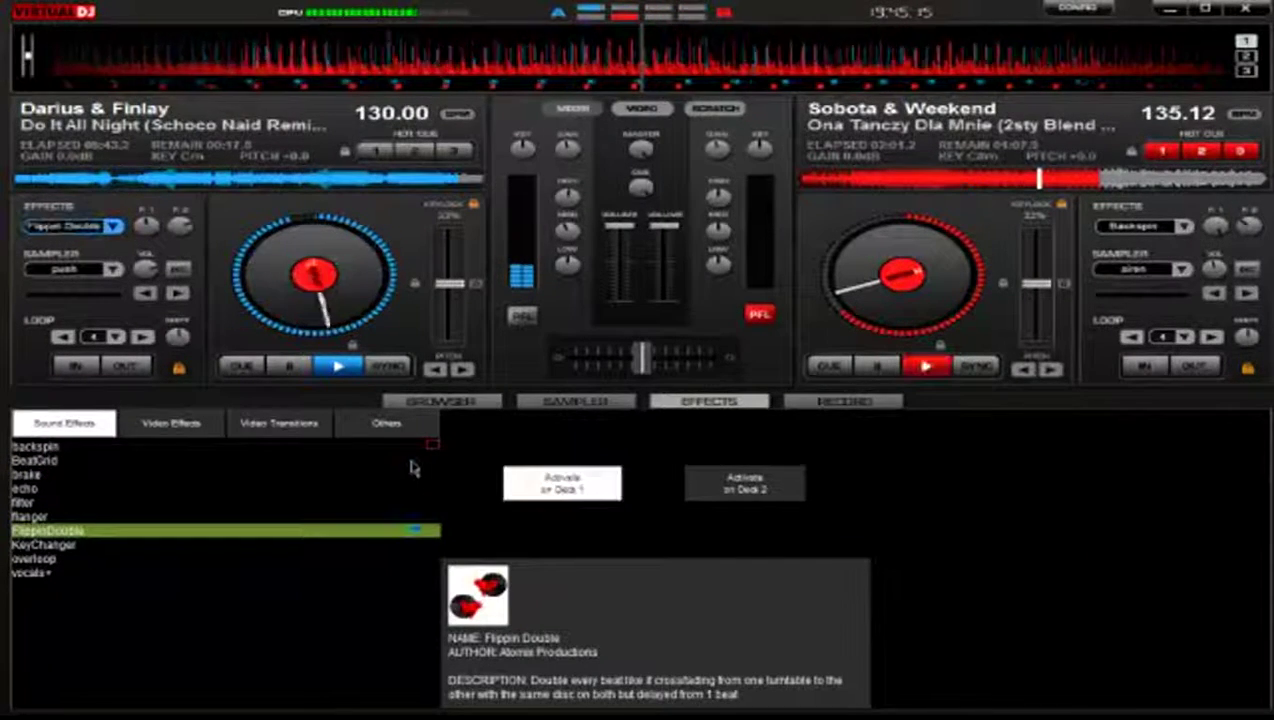
left_click(412, 462)
left_click(560, 483)
left_click(412, 531)
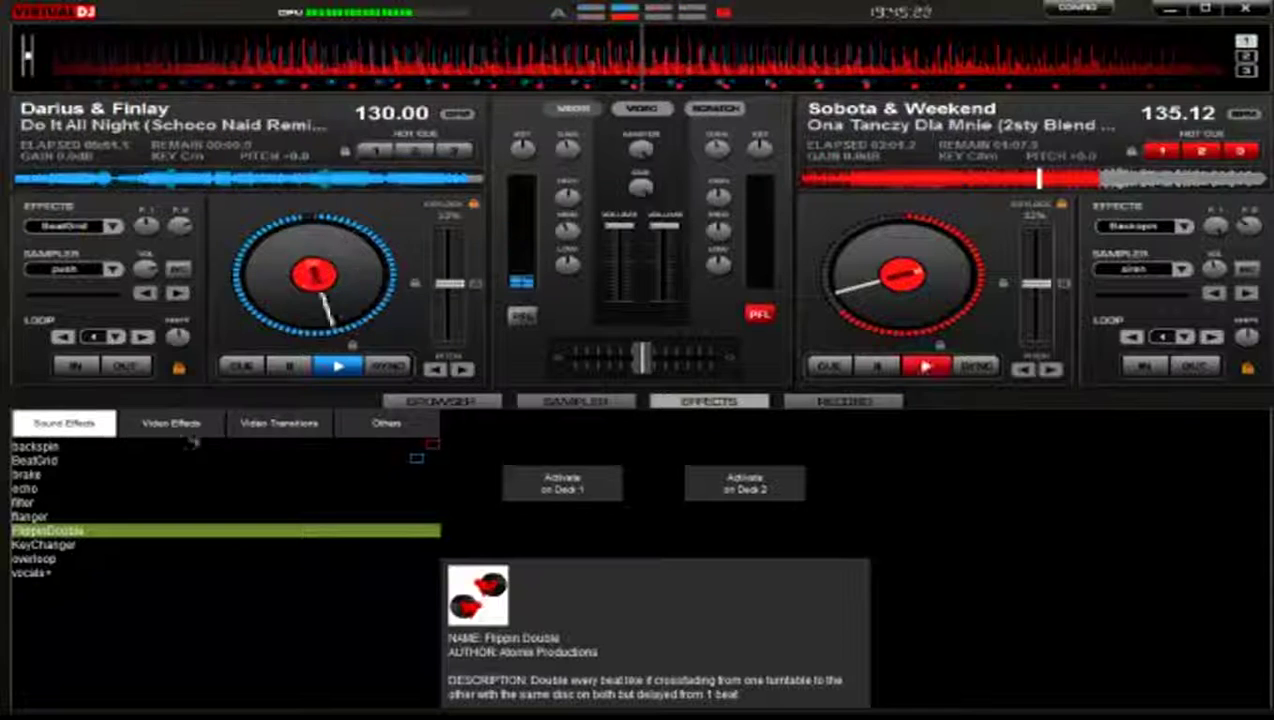
Load Without You (Extended Mix) from the browser onto deck 2 and start playing it.
left_click(440, 401)
left_click(884, 511)
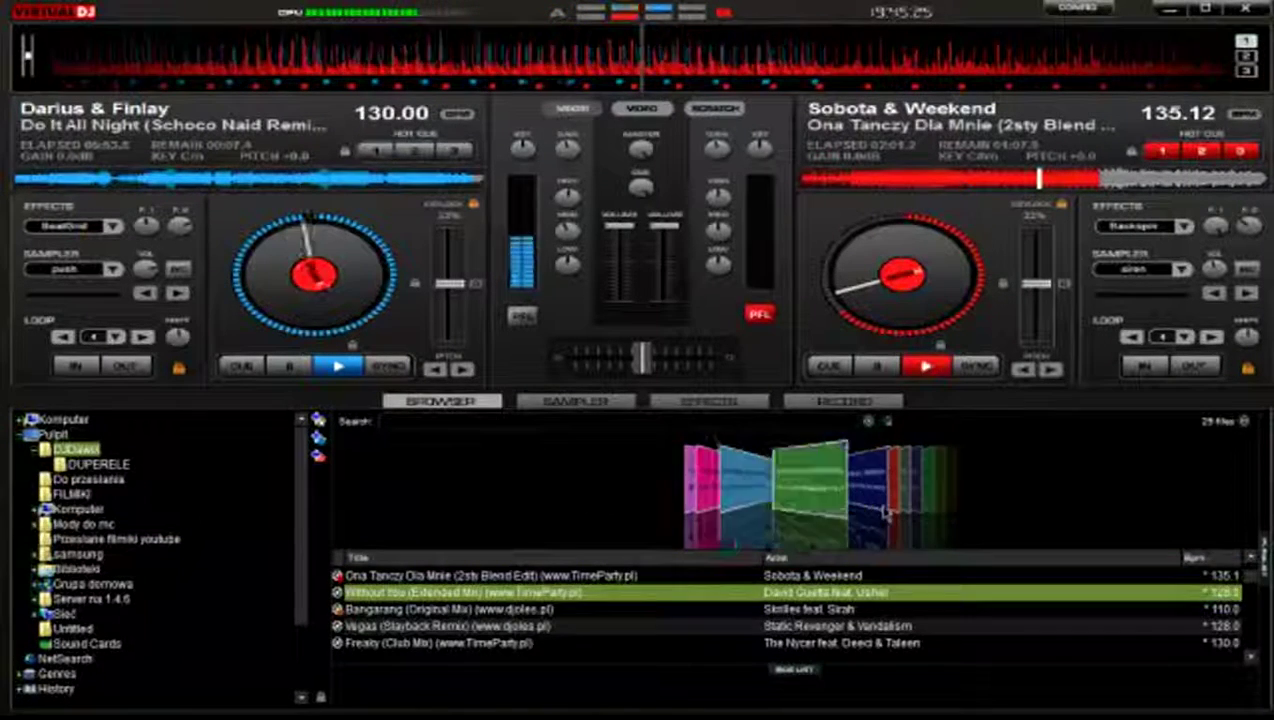
scroll(884, 511, "down", 1)
scroll(884, 511, "up", 1)
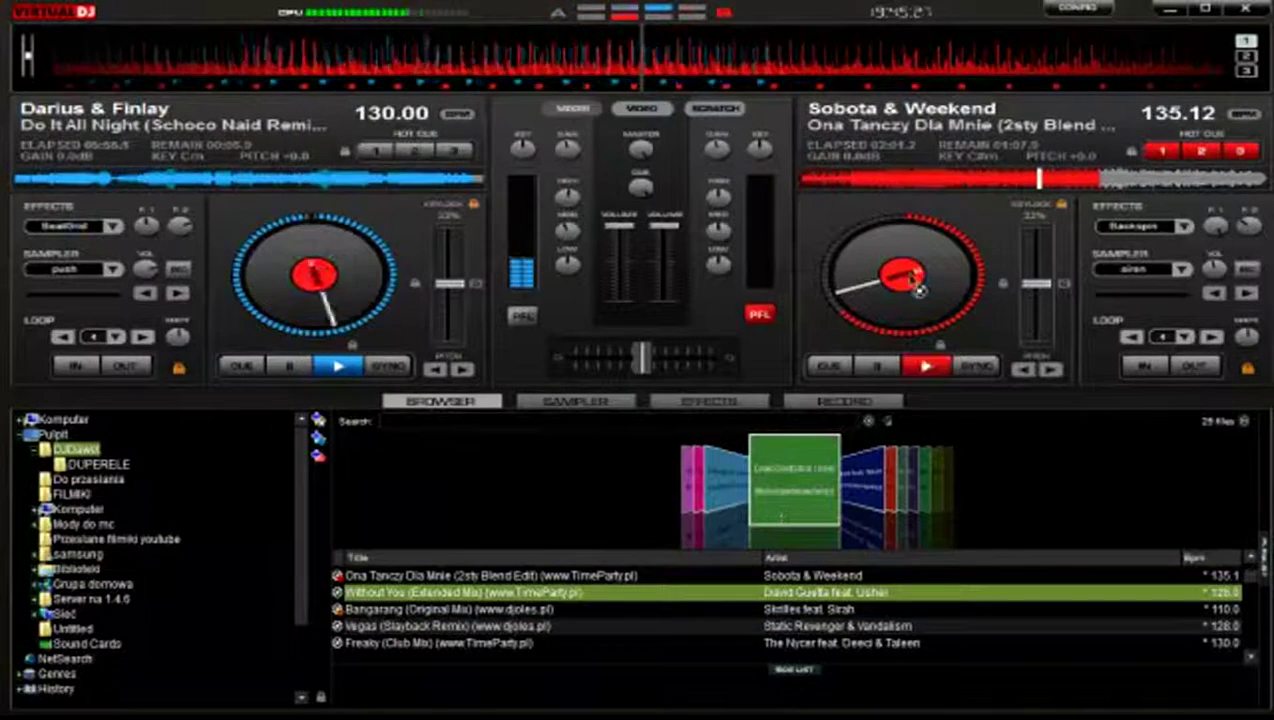
left_click_drag(917, 288, 915, 286)
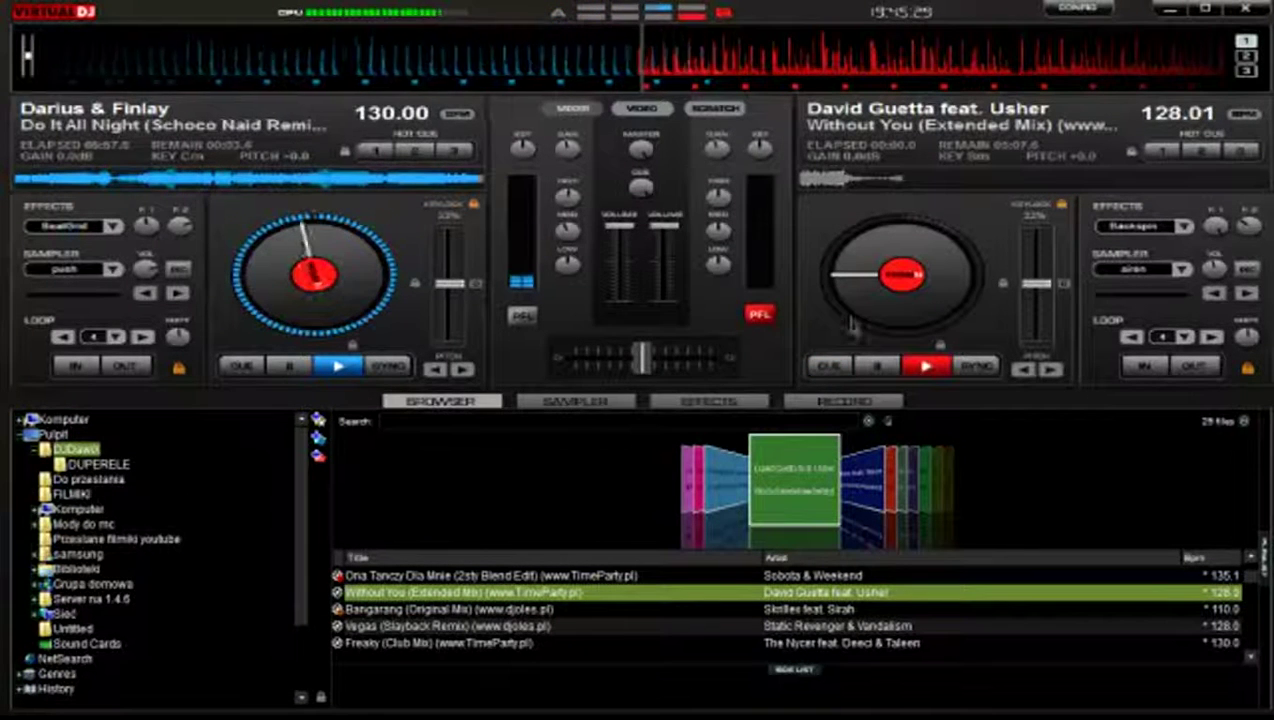
left_click(922, 367)
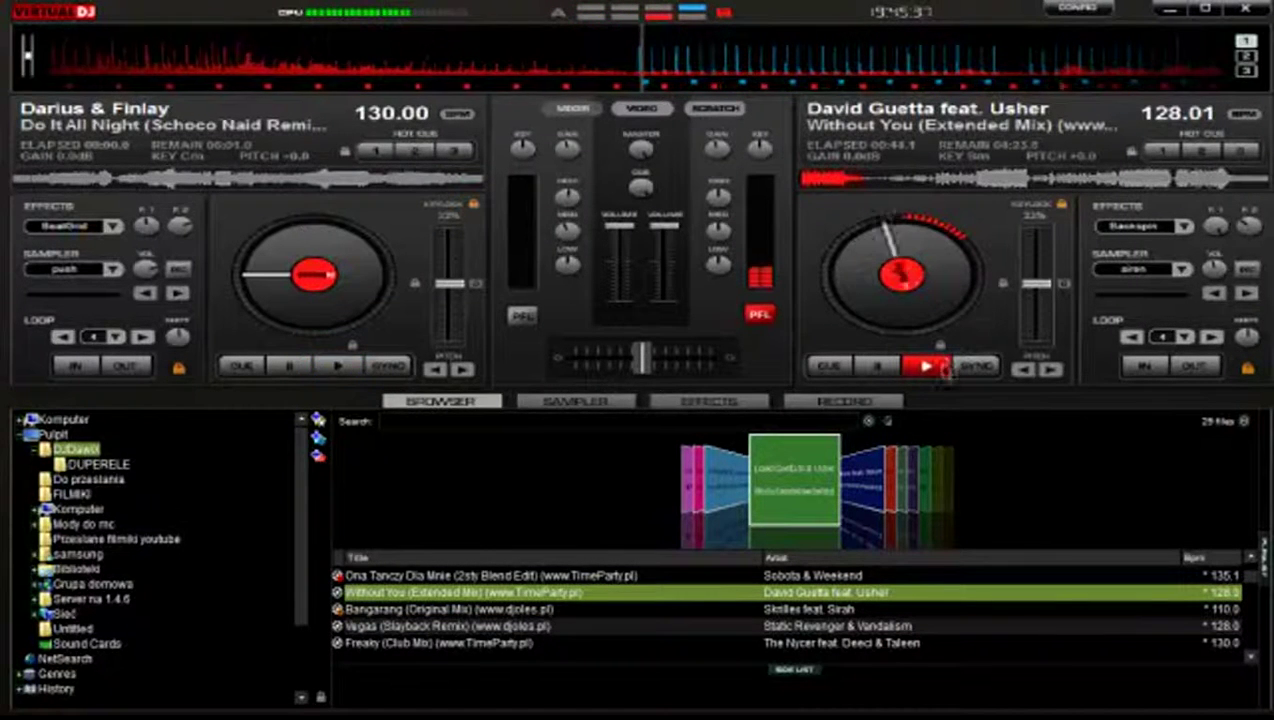
Play the BeatGrid effect briefly over the deck 2 track and switch it off again.
left_click(575, 401)
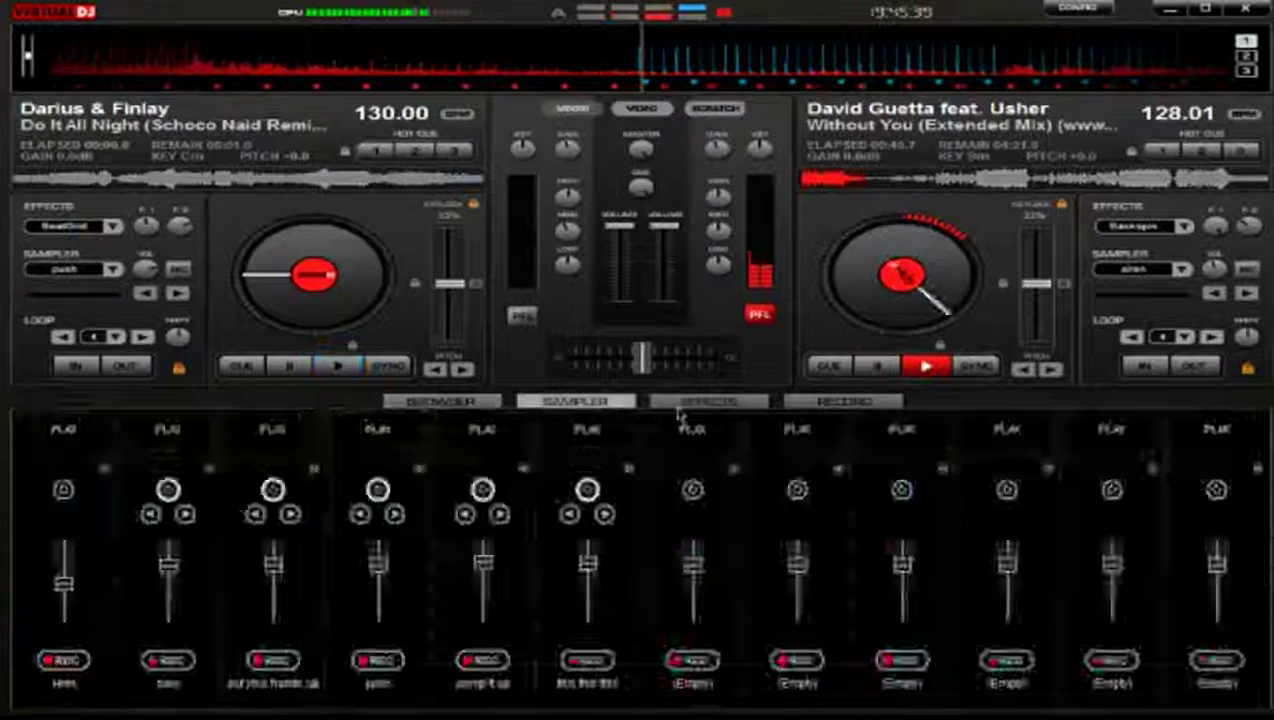
left_click(709, 401)
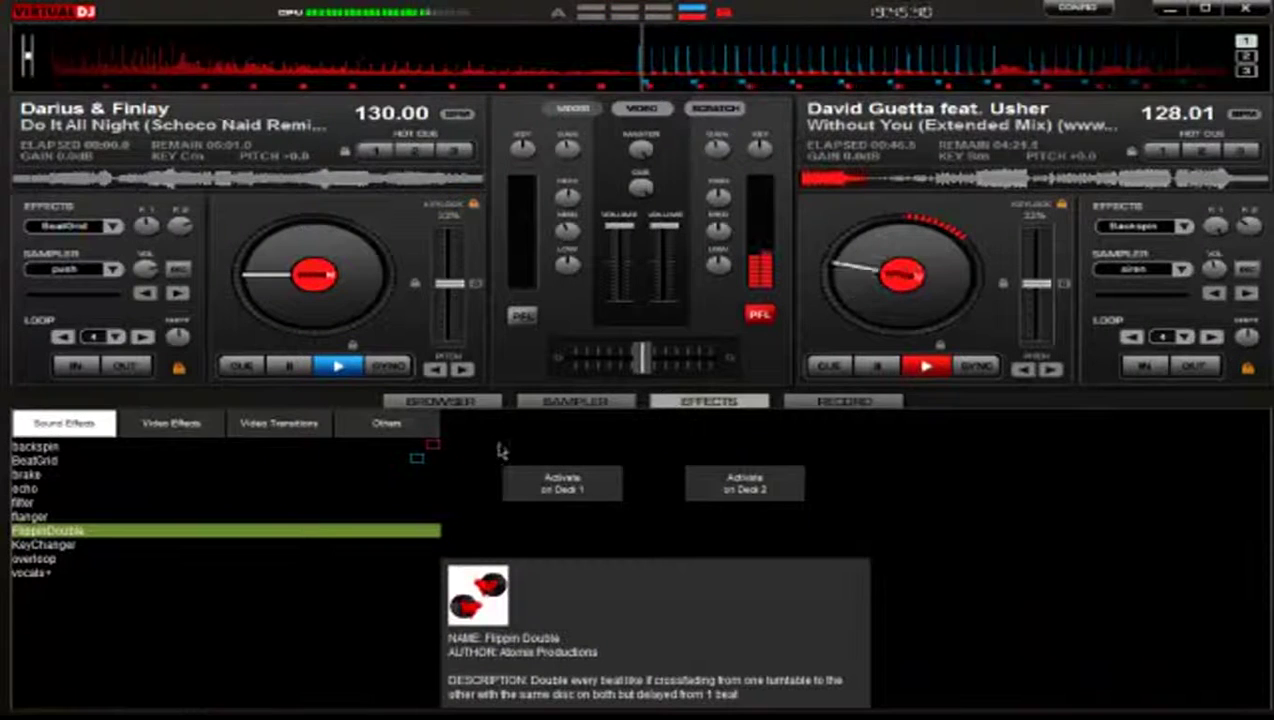
left_click(90, 461)
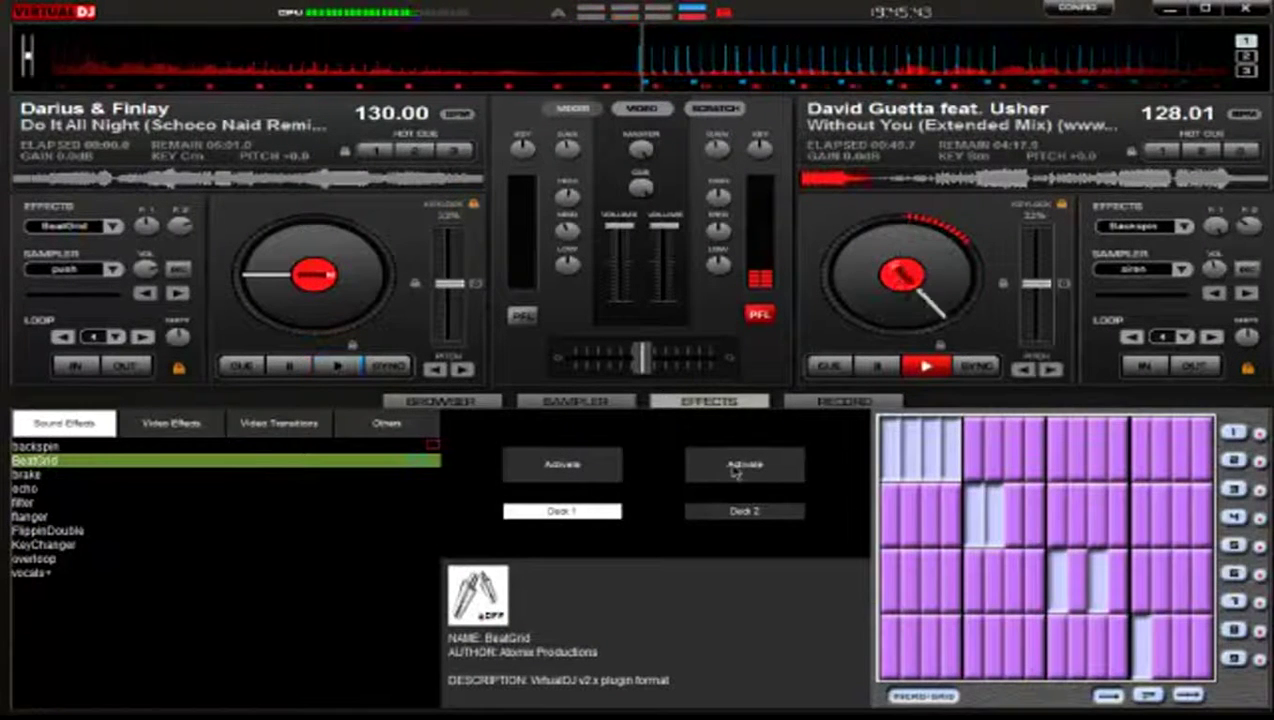
left_click(735, 474)
left_click(304, 544)
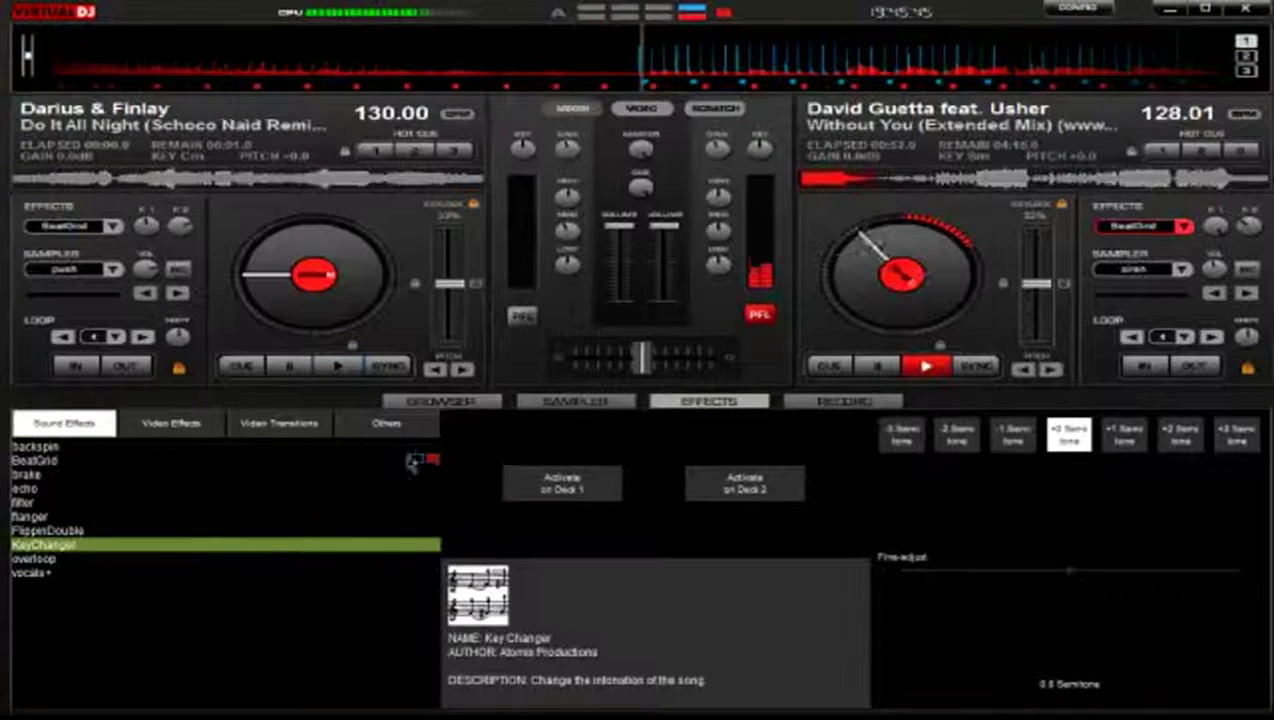
left_click(413, 461)
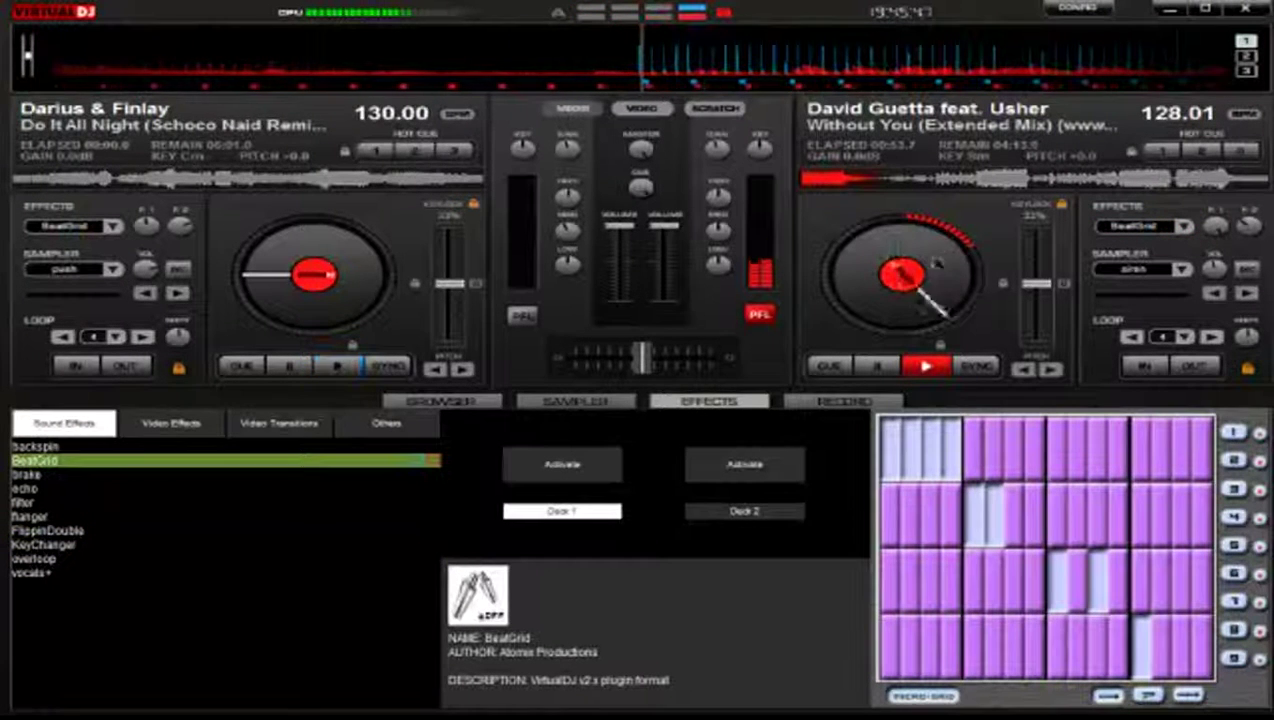
Minimise the open windows and move the Virtual DJ Trial shortcut to the middle of the desktop.
left_click(1168, 8)
left_click(1034, 209)
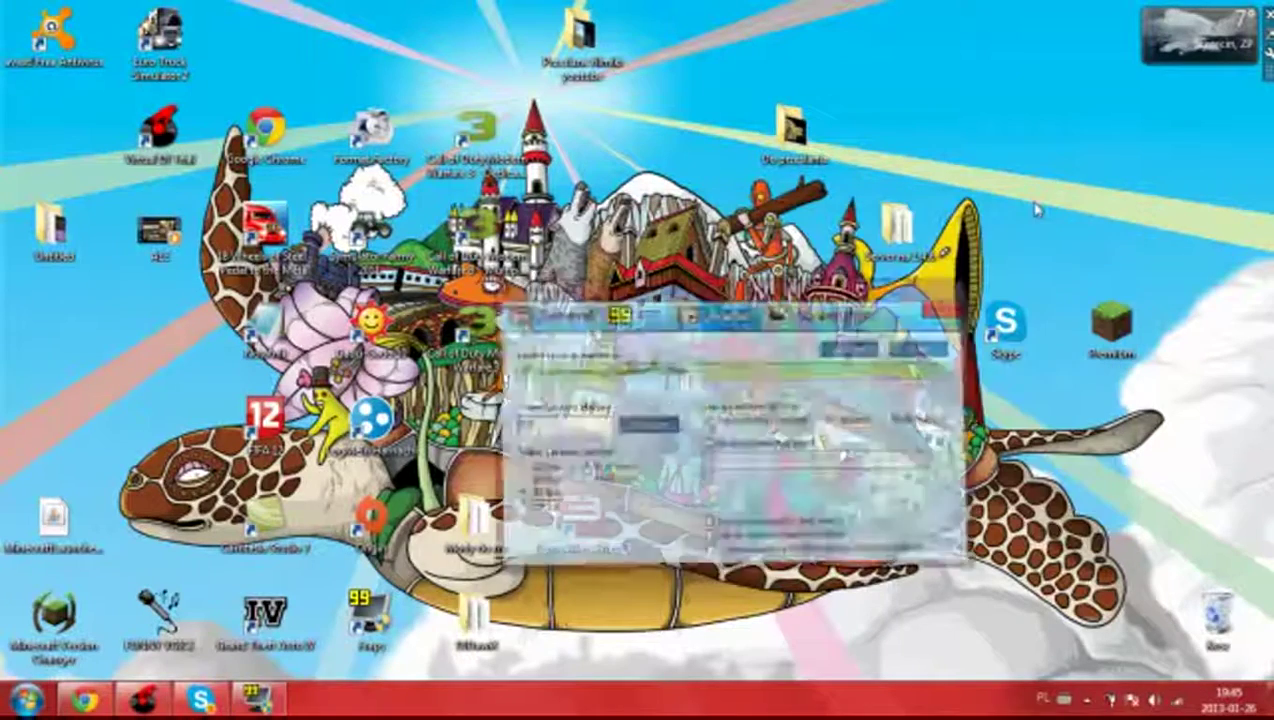
left_click_drag(158, 128, 690, 240)
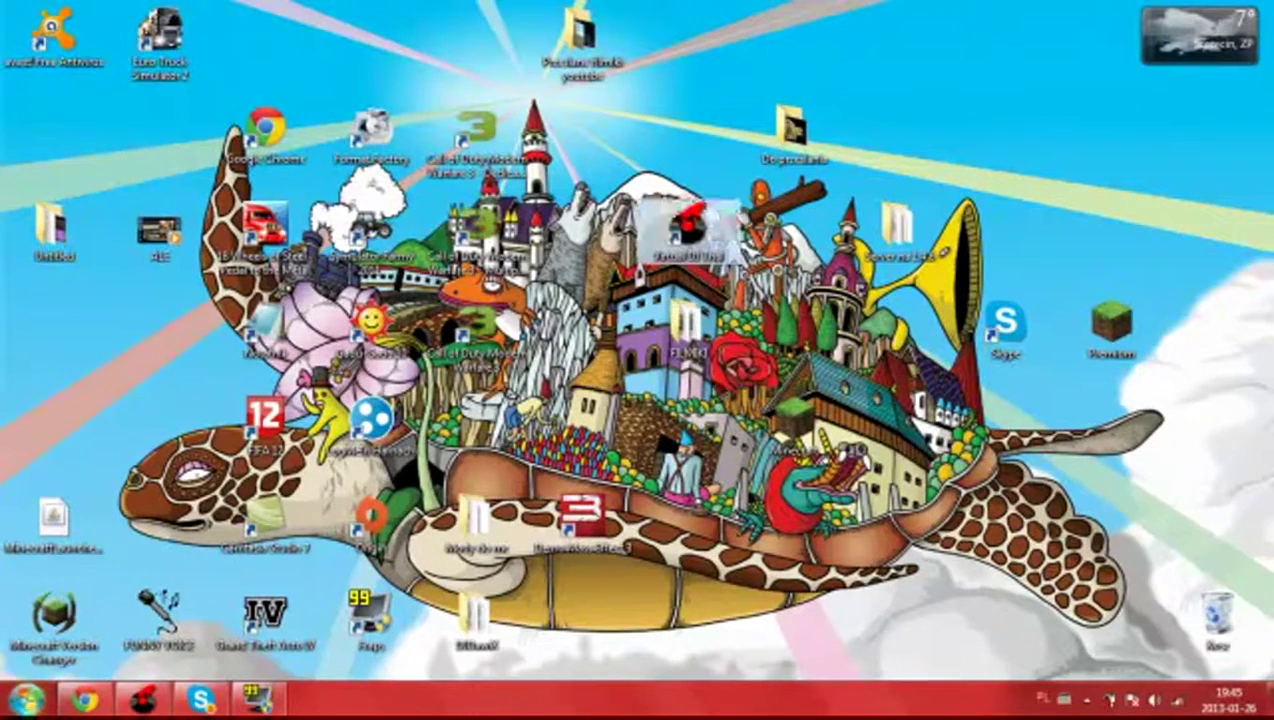
Open a file explorer window and go to the end of the downloads folder (Pobrane).
left_click(27, 700)
left_click(484, 388)
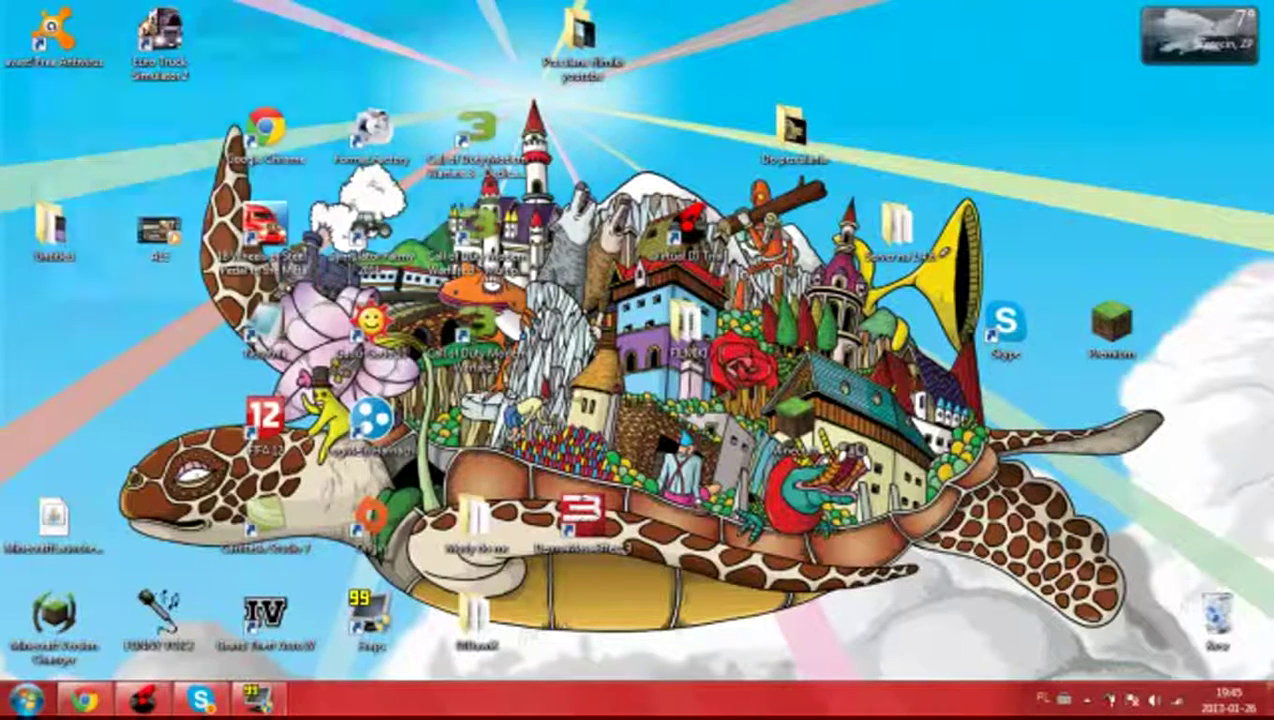
key("super+e")
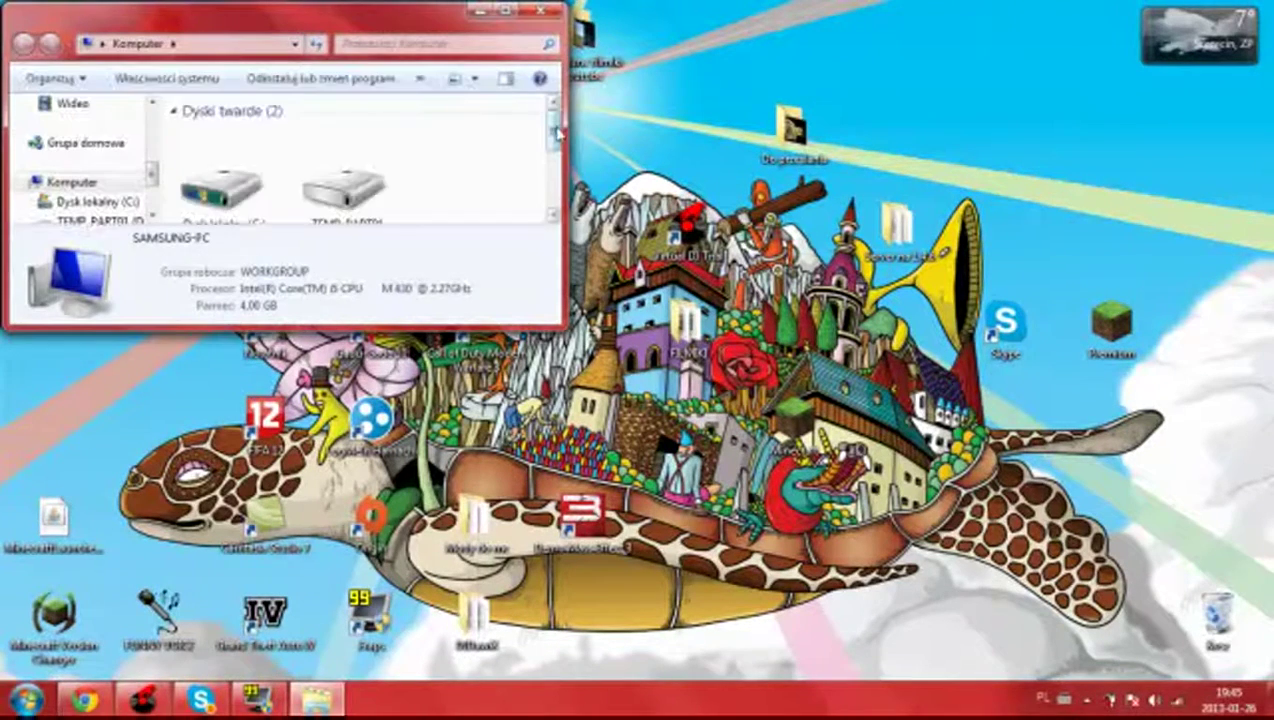
left_click_drag(566, 203, 553, 202)
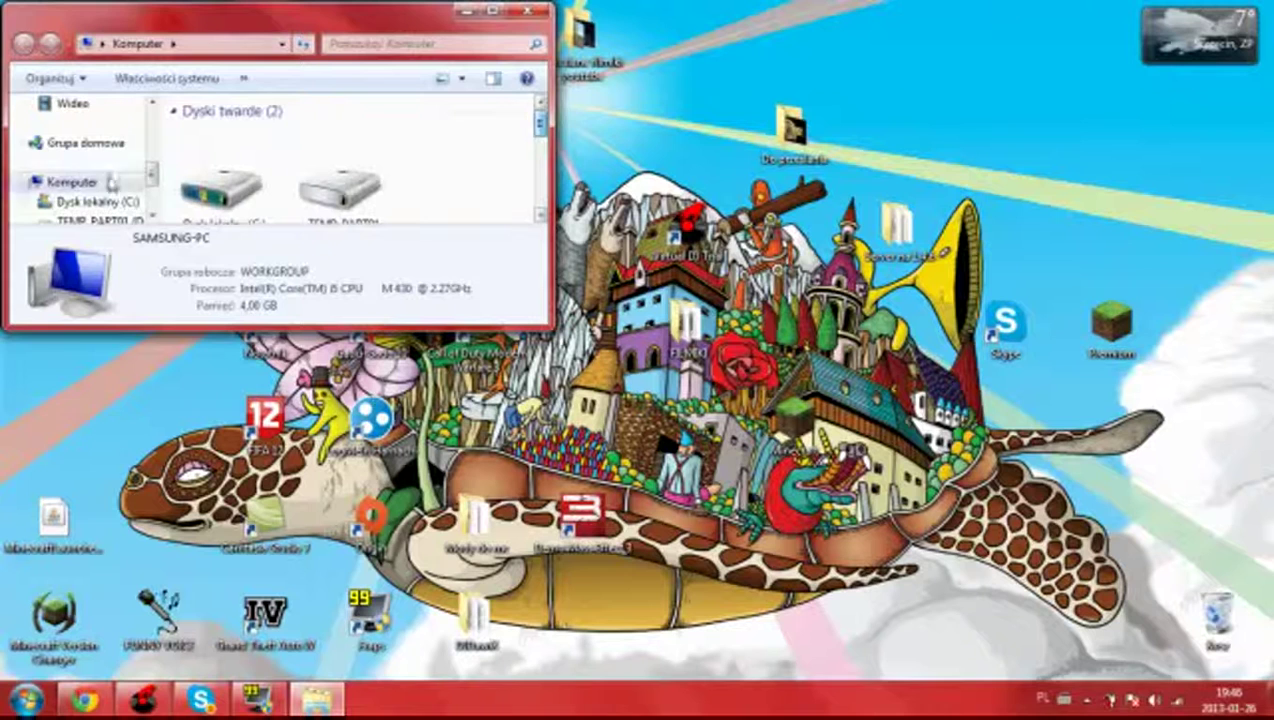
scroll(98, 150, "up", 2)
left_click(95, 138)
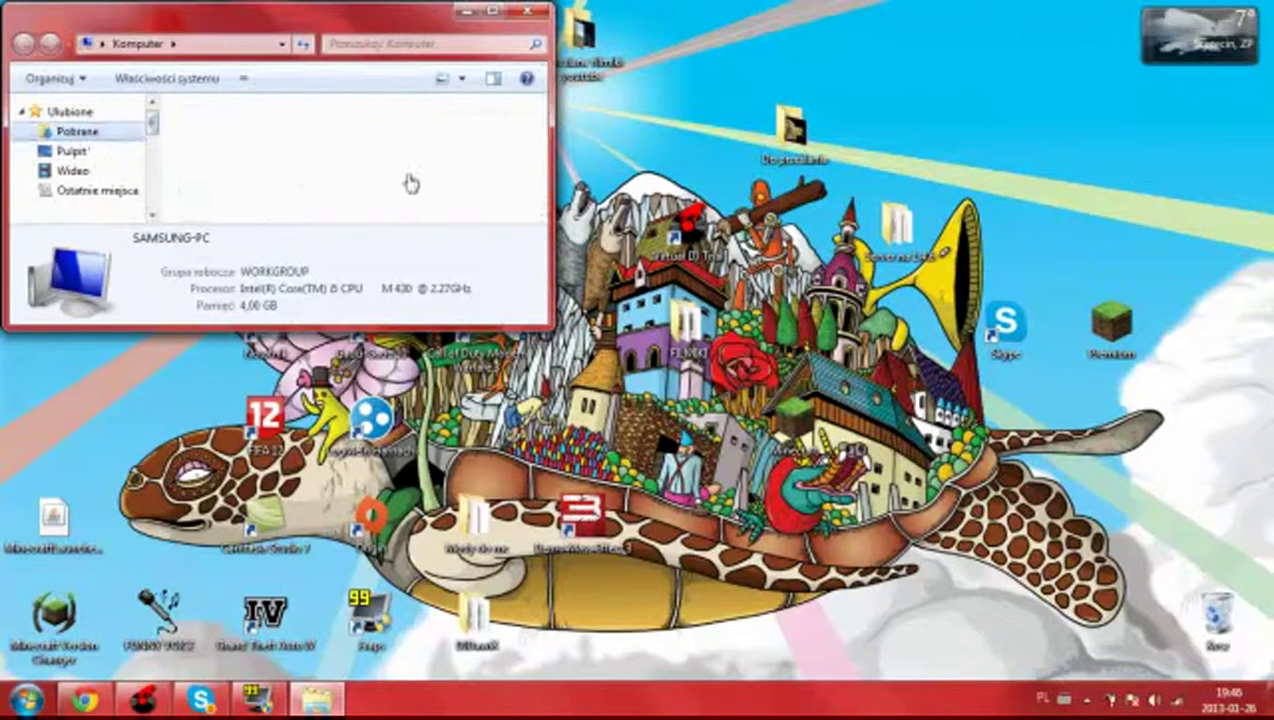
scroll(370, 160, "down", 2)
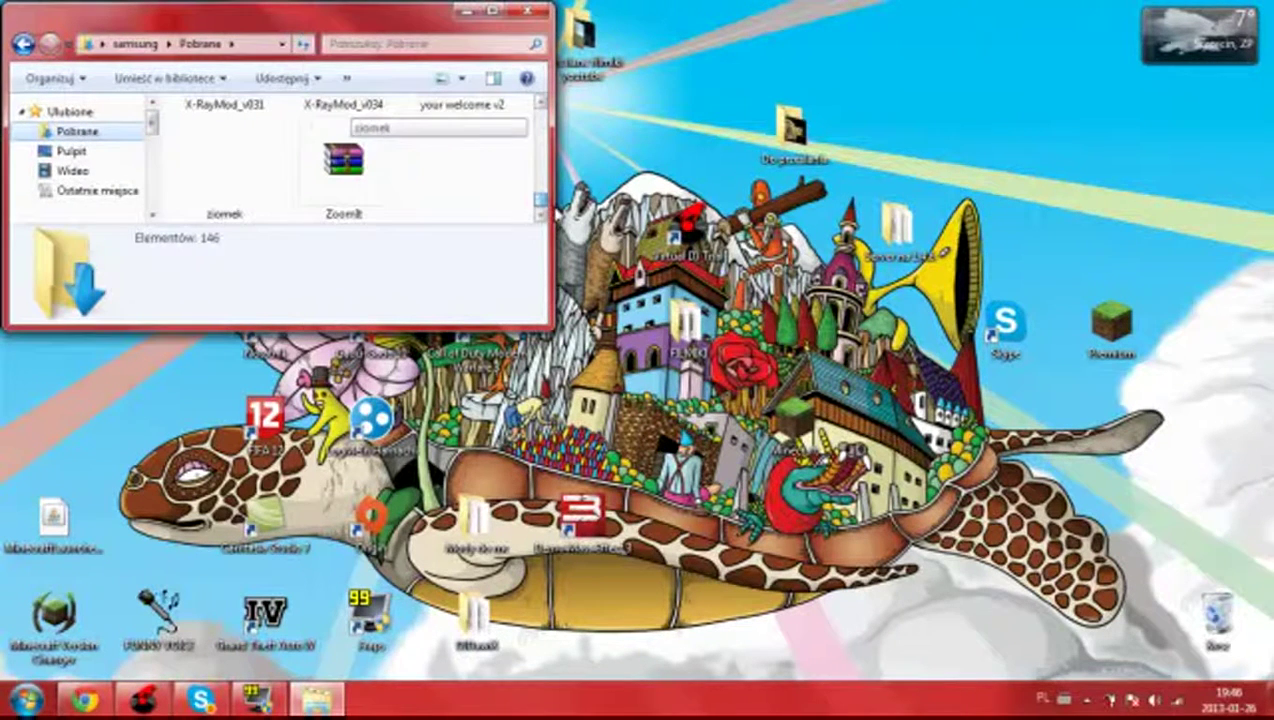
Run ZoomIt.exe from the ZoomIt archive in the downloads folder and close the archive and folder windows.
left_click(370, 165)
double_click(373, 168)
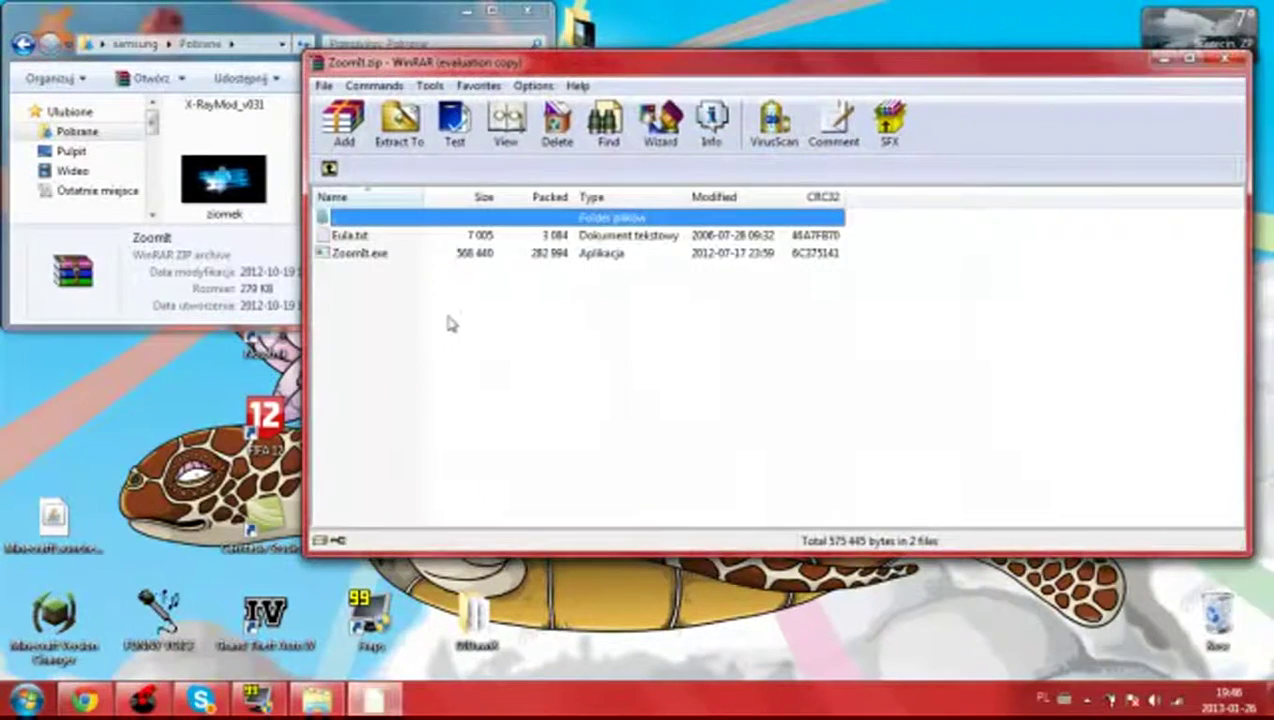
double_click(352, 256)
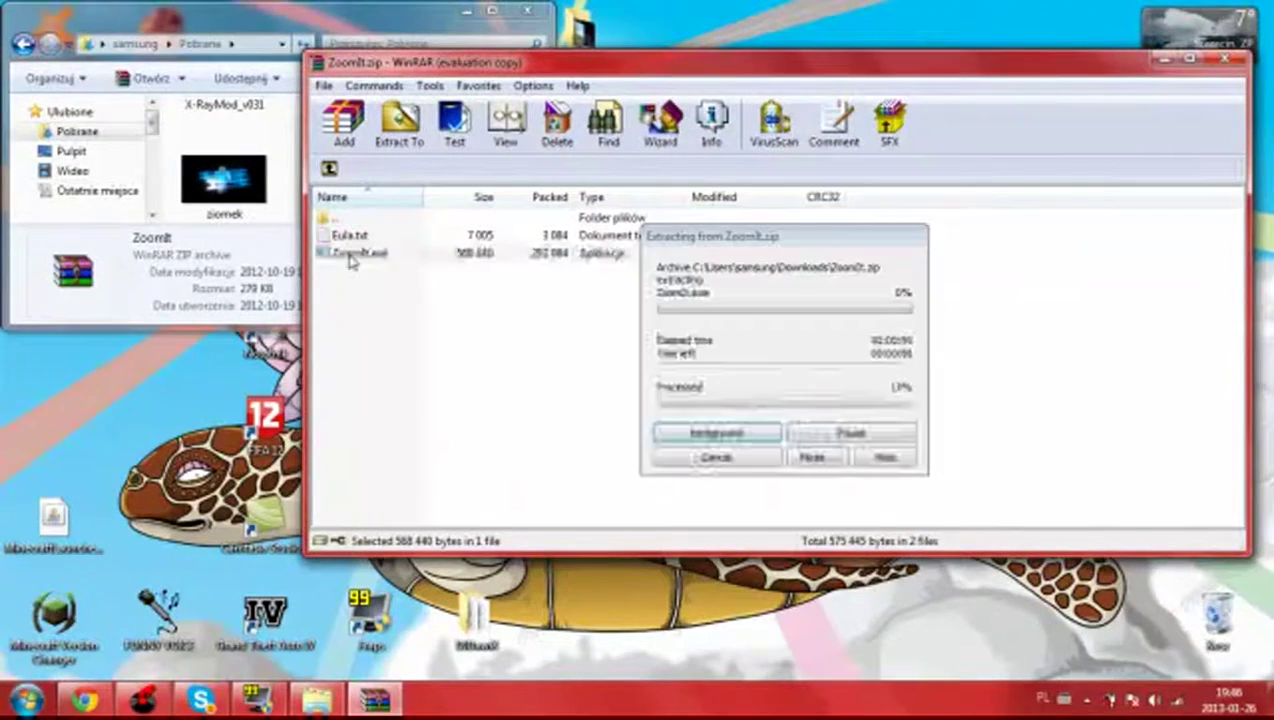
left_click(1220, 62)
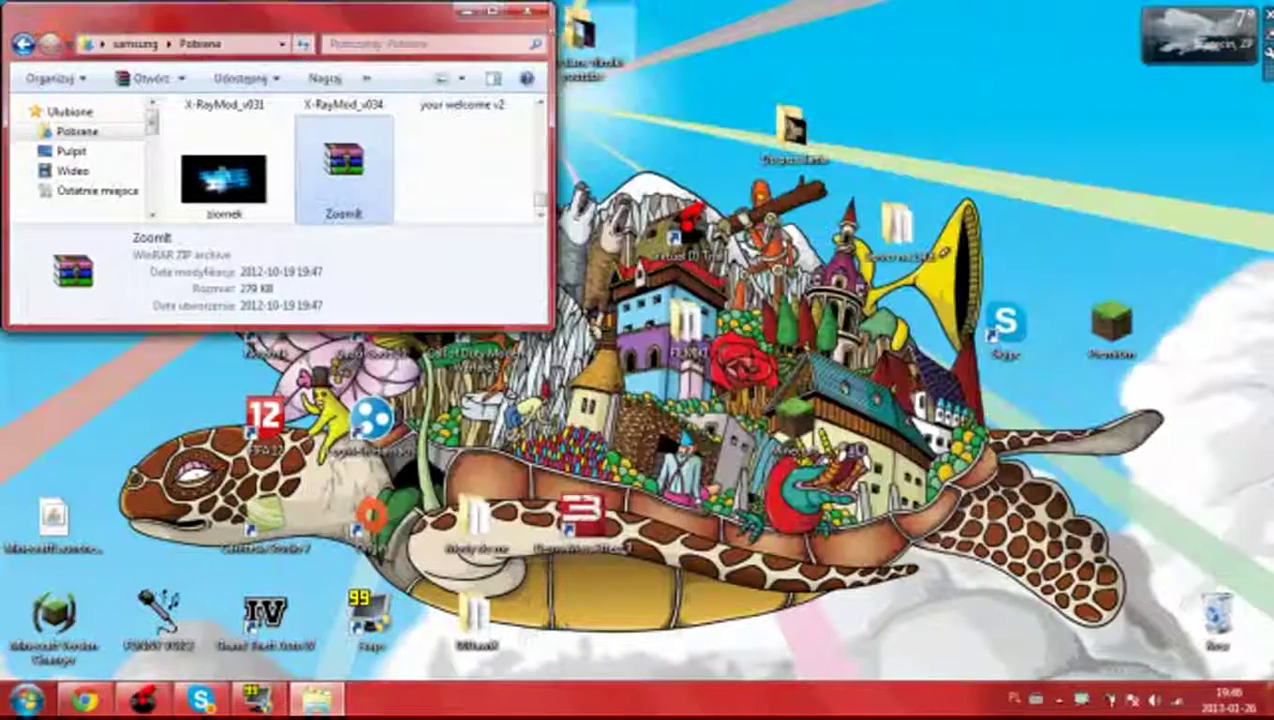
left_click(527, 11)
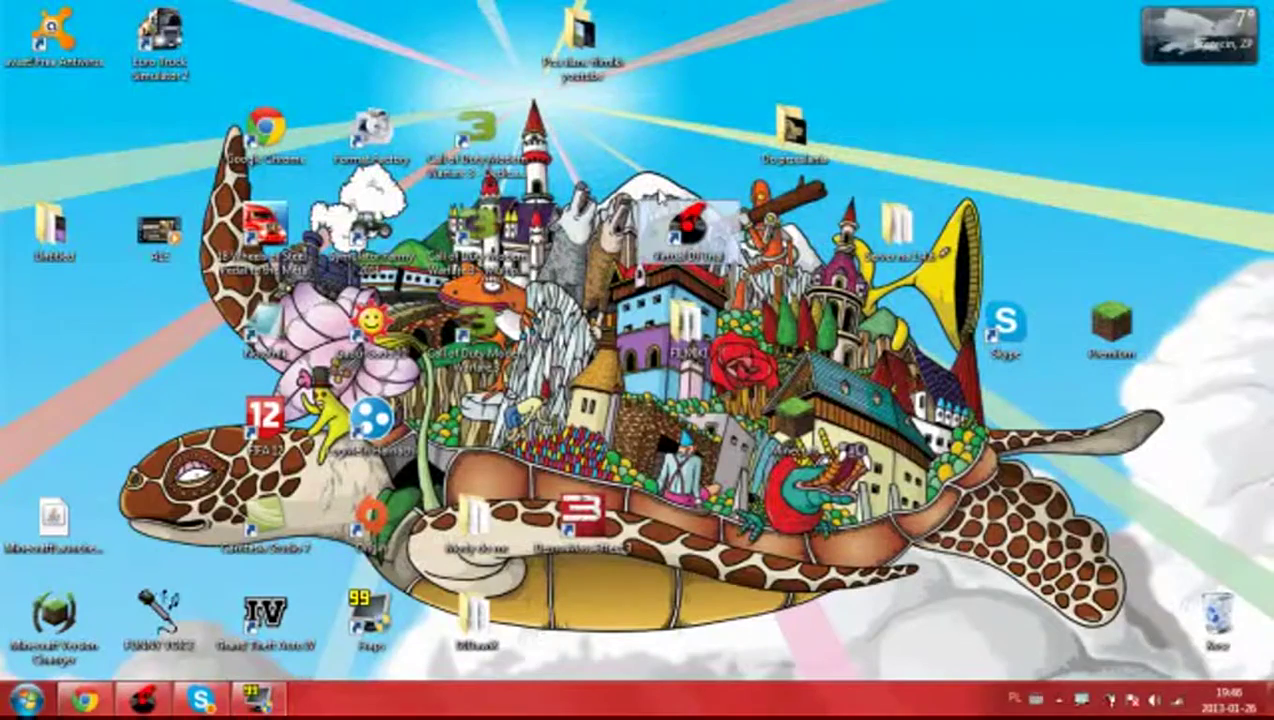
Magnify the desktop around the Virtual DJ Trial shortcut with ZoomIt and circle the shortcut in red.
key("ctrl+1")
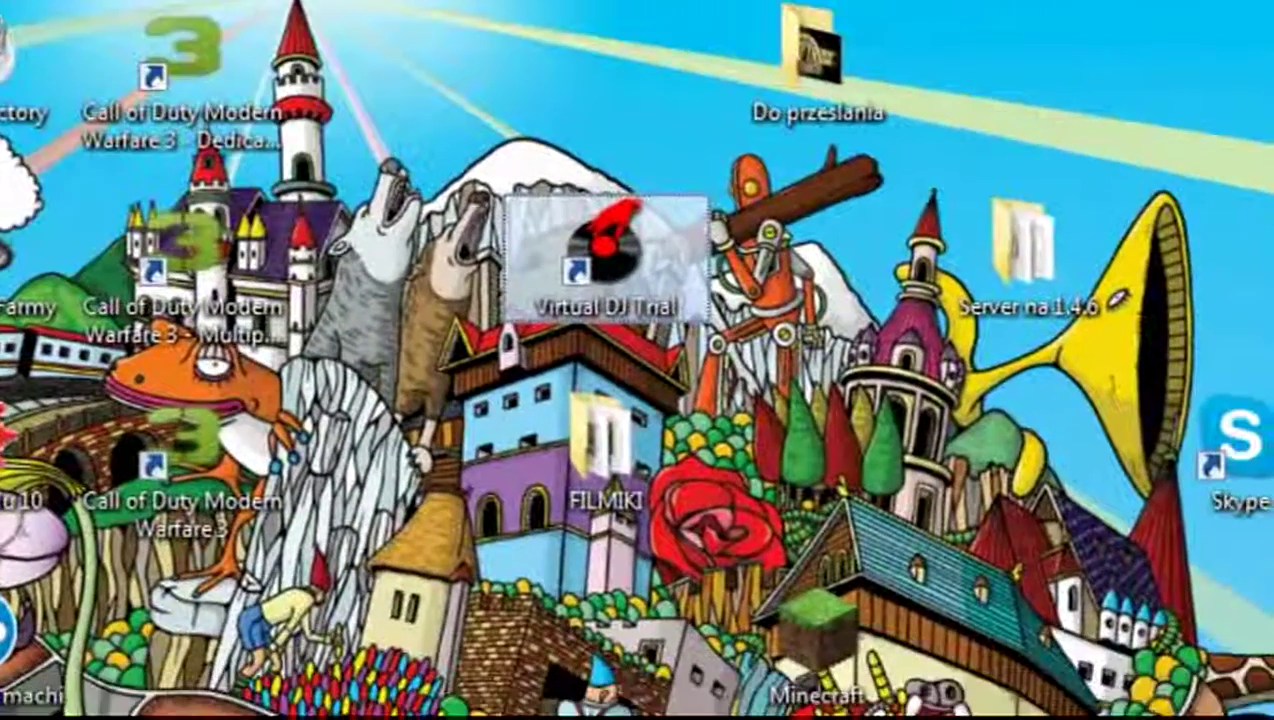
key("Escape")
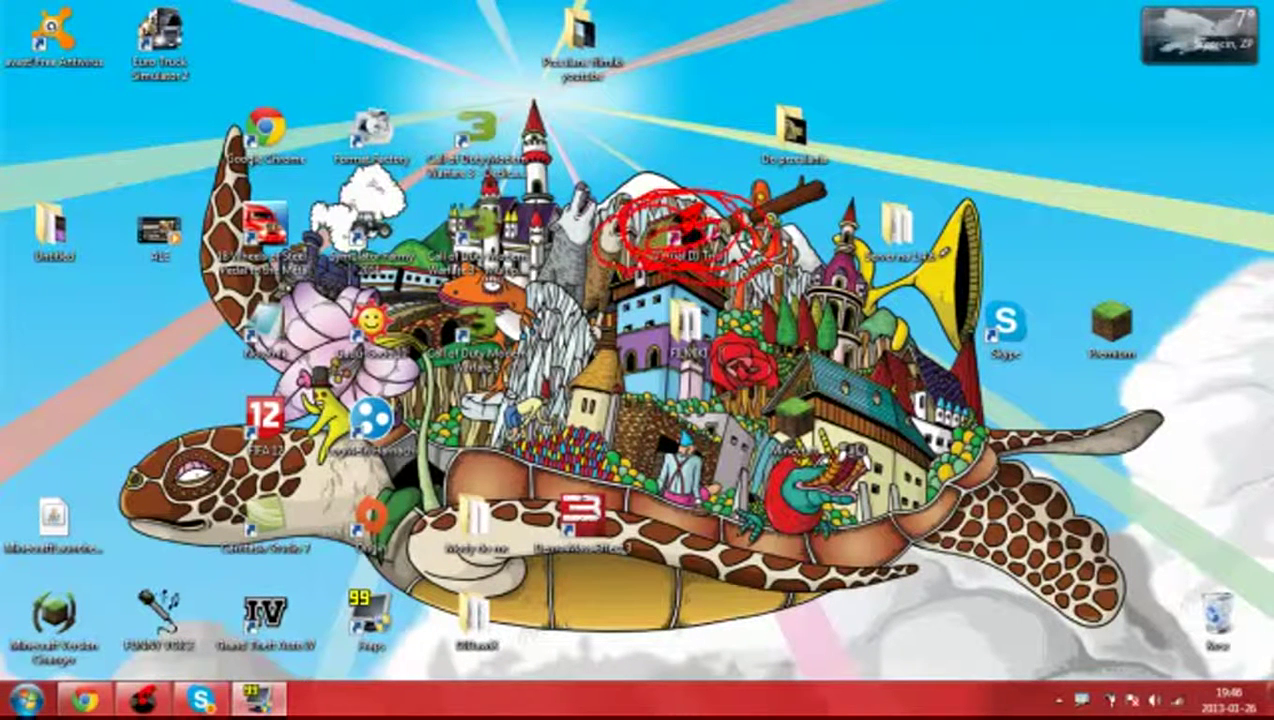
key("Escape")
key("ctrl+1")
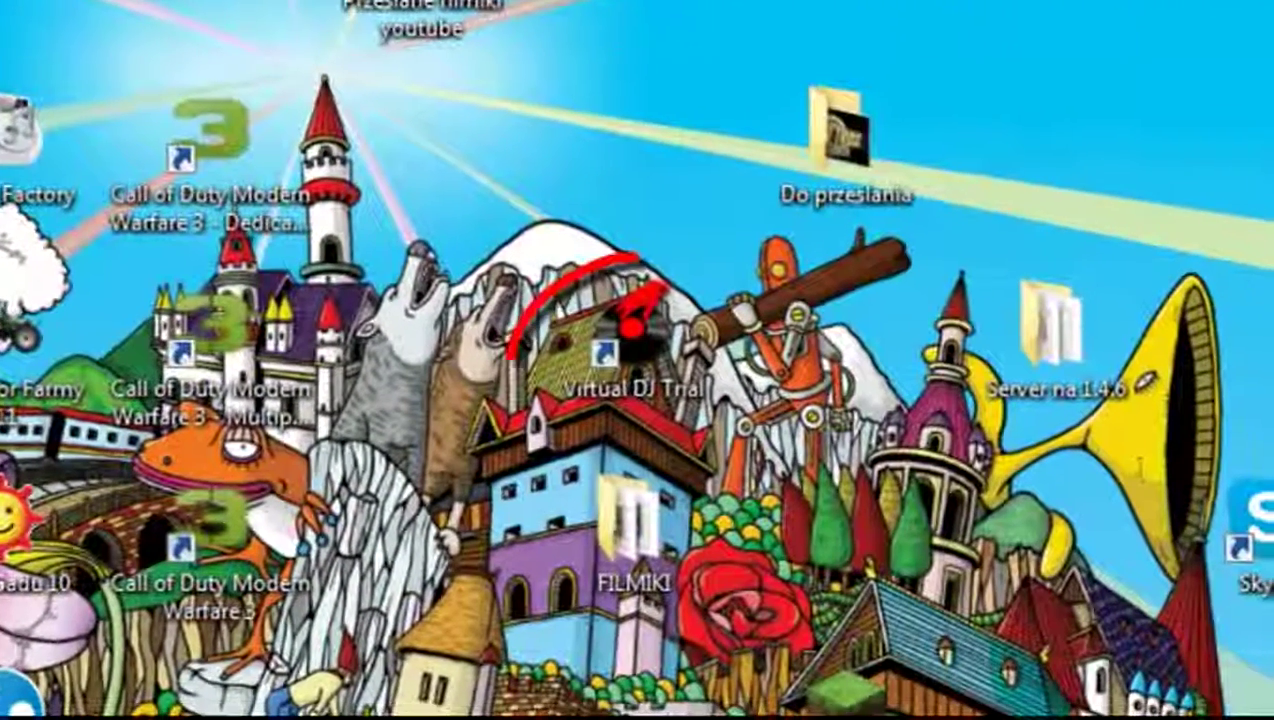
left_click_drag(630, 262, 650, 290)
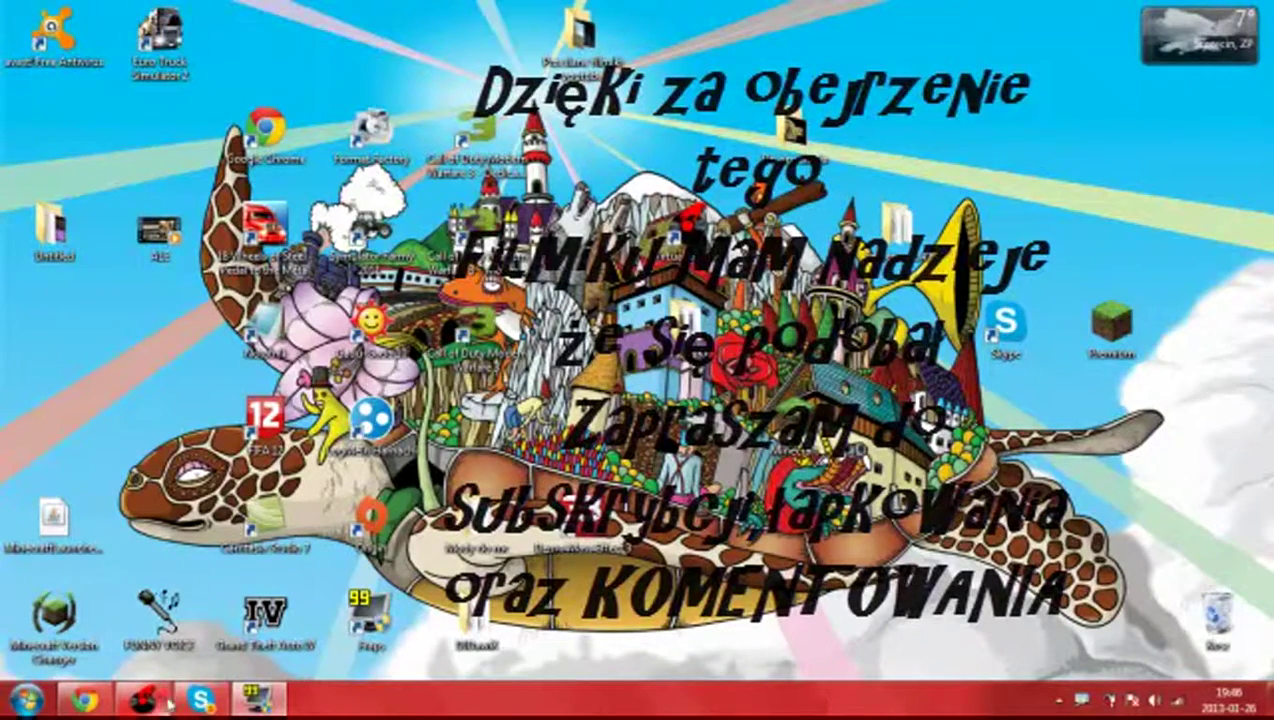
Switch back to VirtualDJ and look through the sound effects, video effects, video transitions and other effects categories.
left_click(200, 698)
left_click(200, 698)
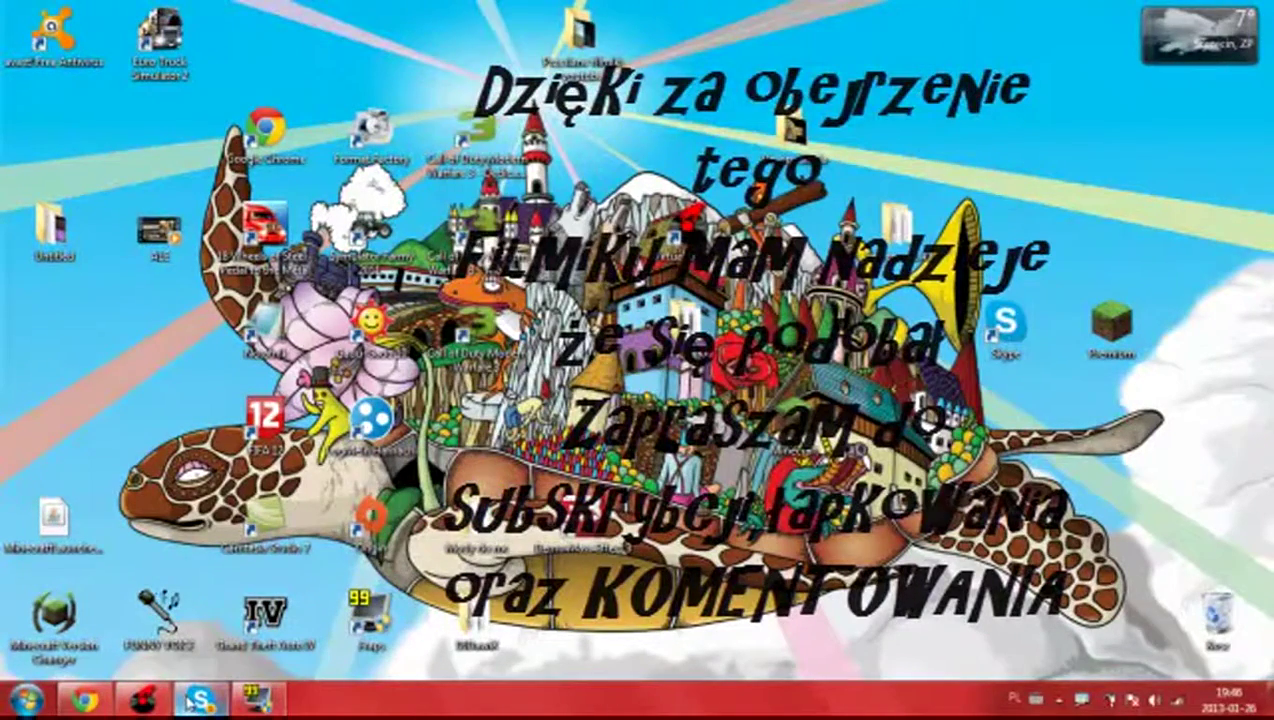
left_click(140, 698)
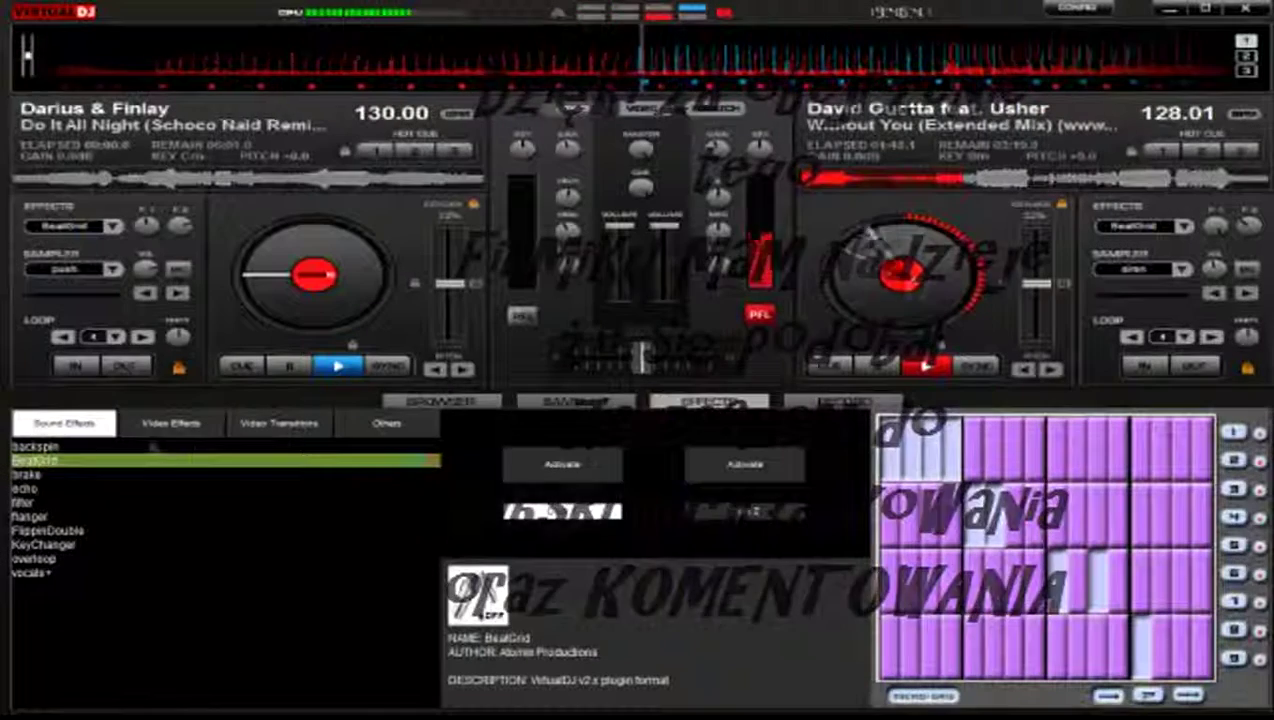
left_click(245, 425)
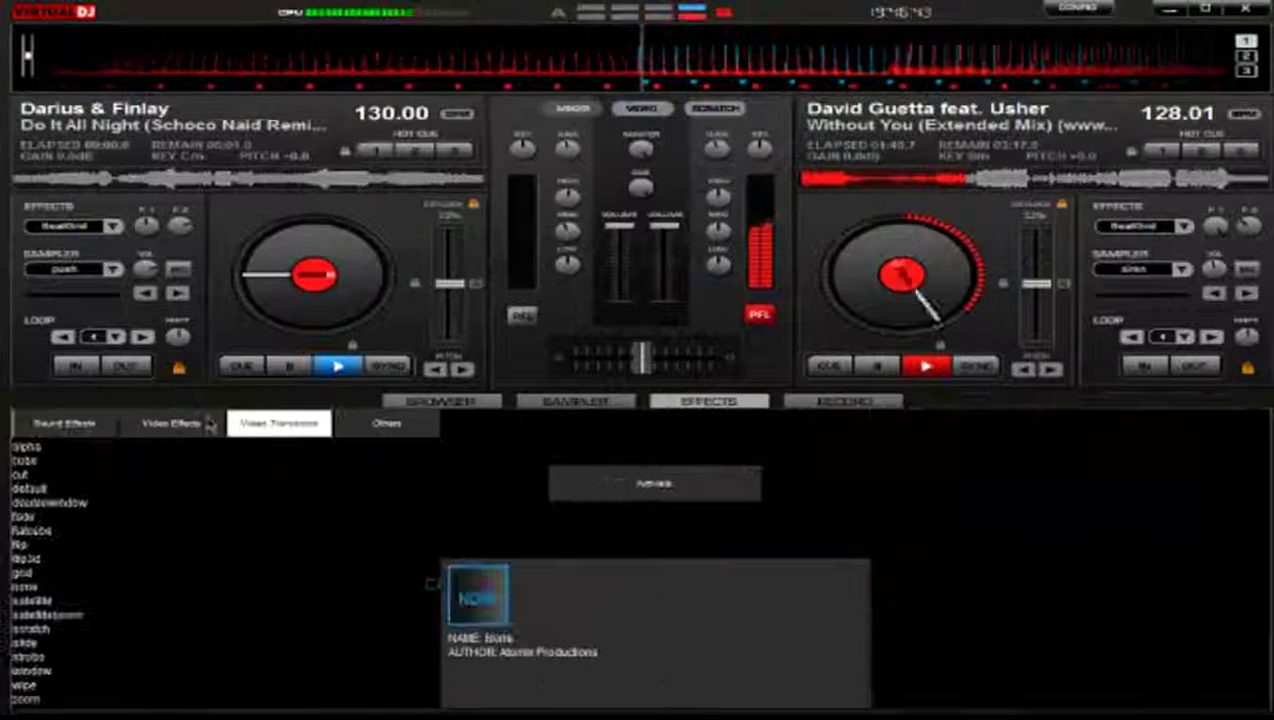
left_click(170, 423)
left_click(105, 424)
left_click(270, 425)
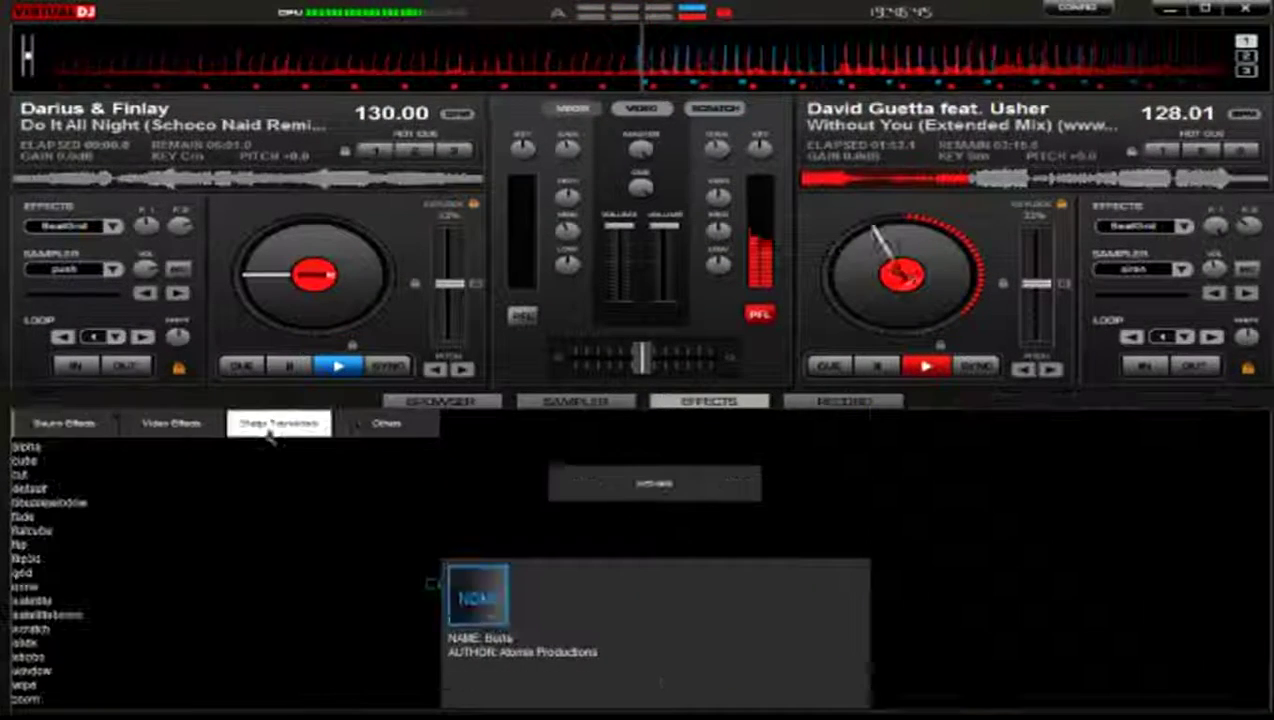
left_click(396, 424)
left_click(170, 423)
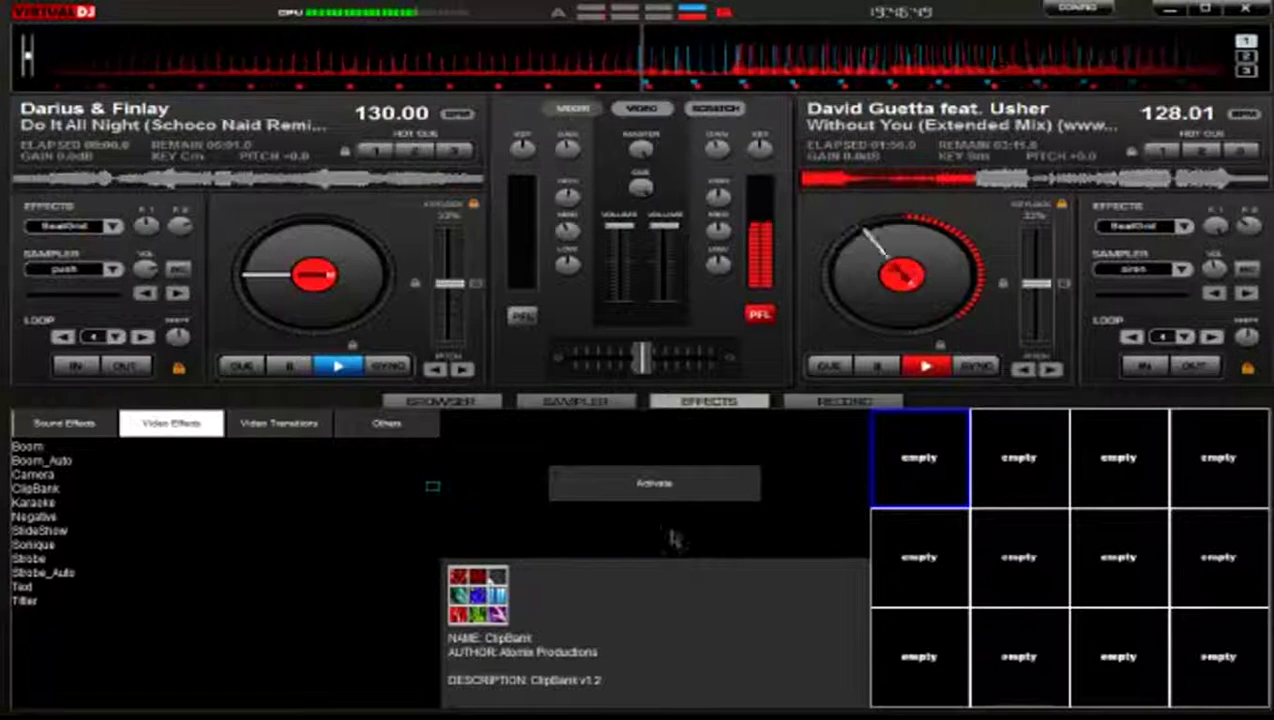
Activate the ClipBank video effect, check the song browser briefly and return to the effects view.
left_click(645, 478)
left_click(440, 401)
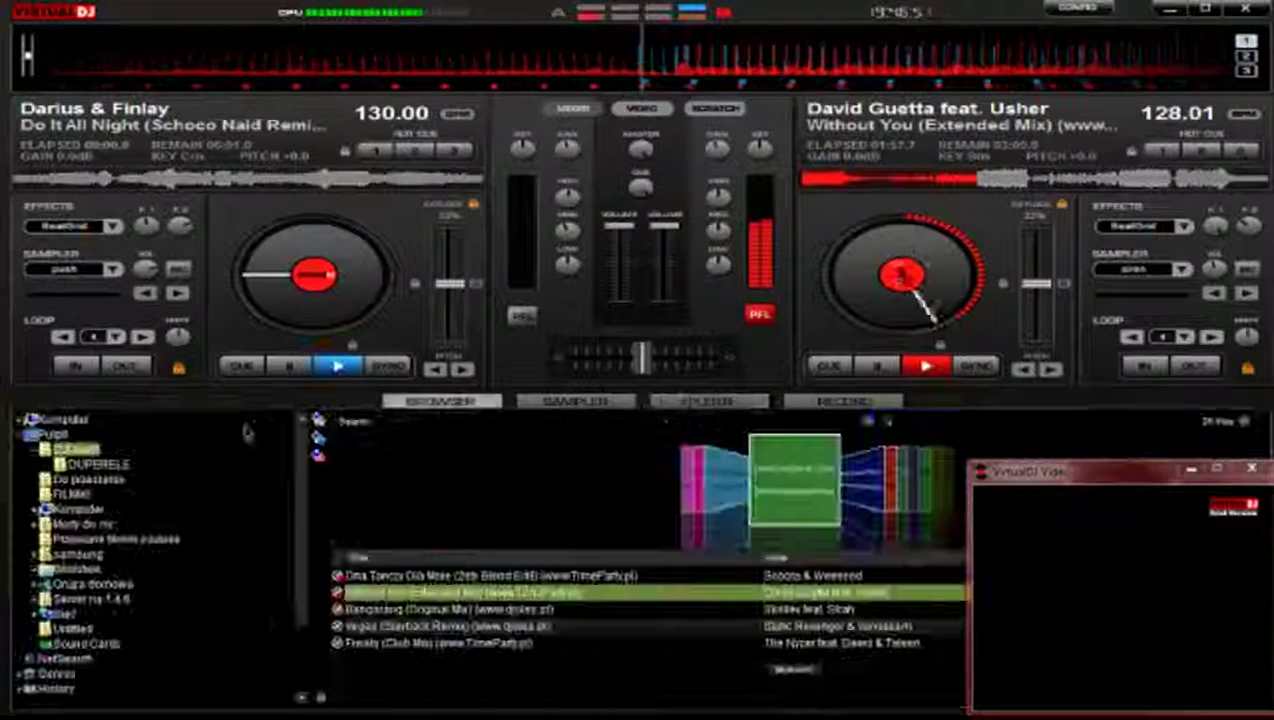
left_click(709, 401)
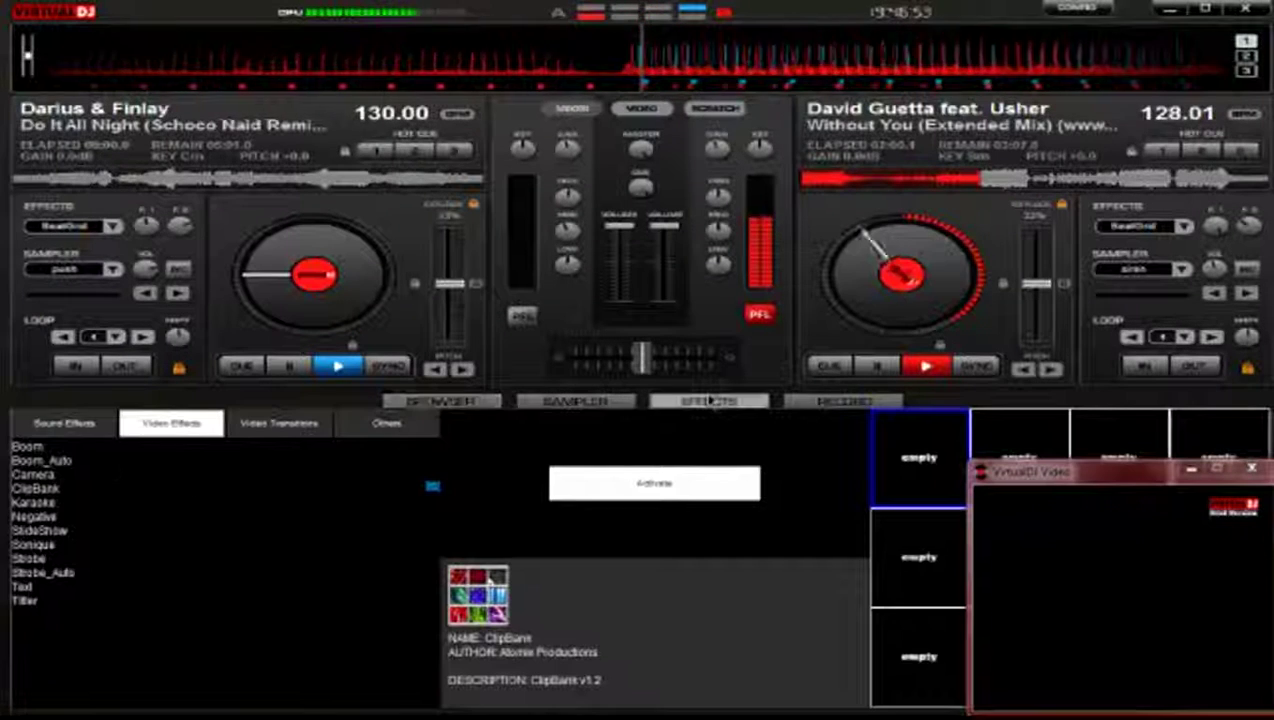
Choose the BeatGrid sound effect and toggle it over the deck 2 track, leaving it switched on.
left_click(98, 420)
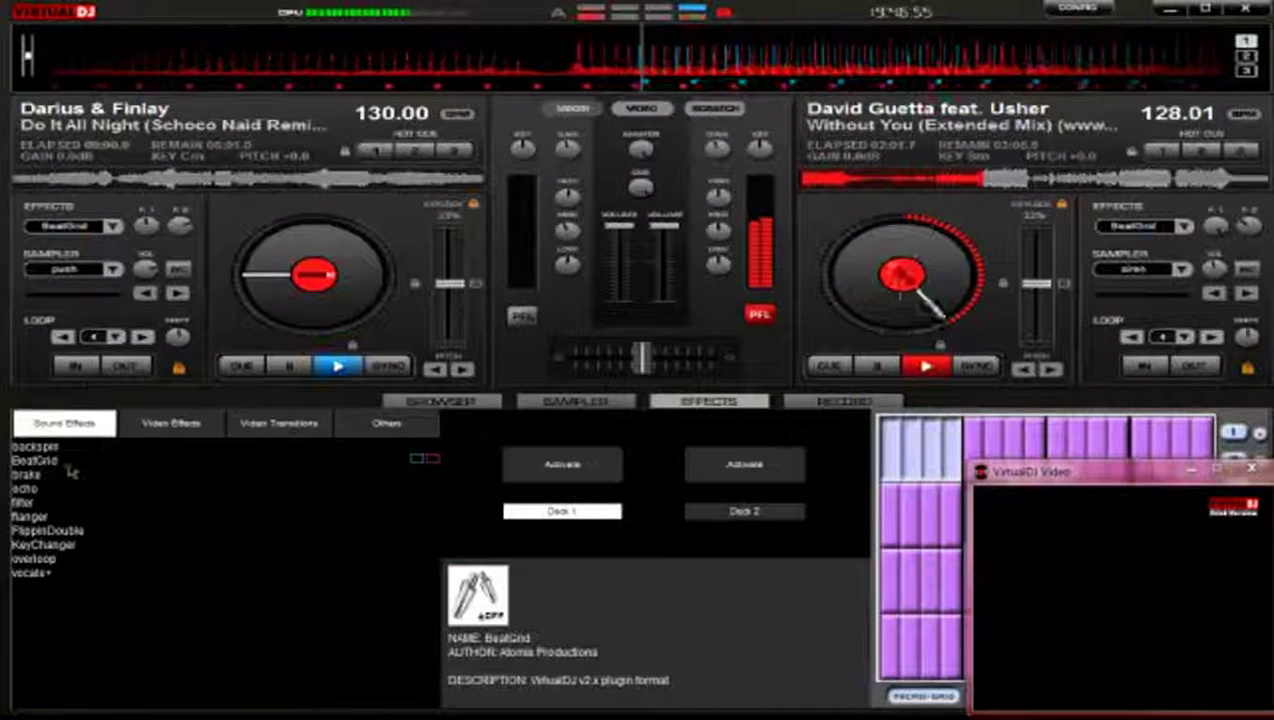
left_click(70, 462)
left_click(728, 482)
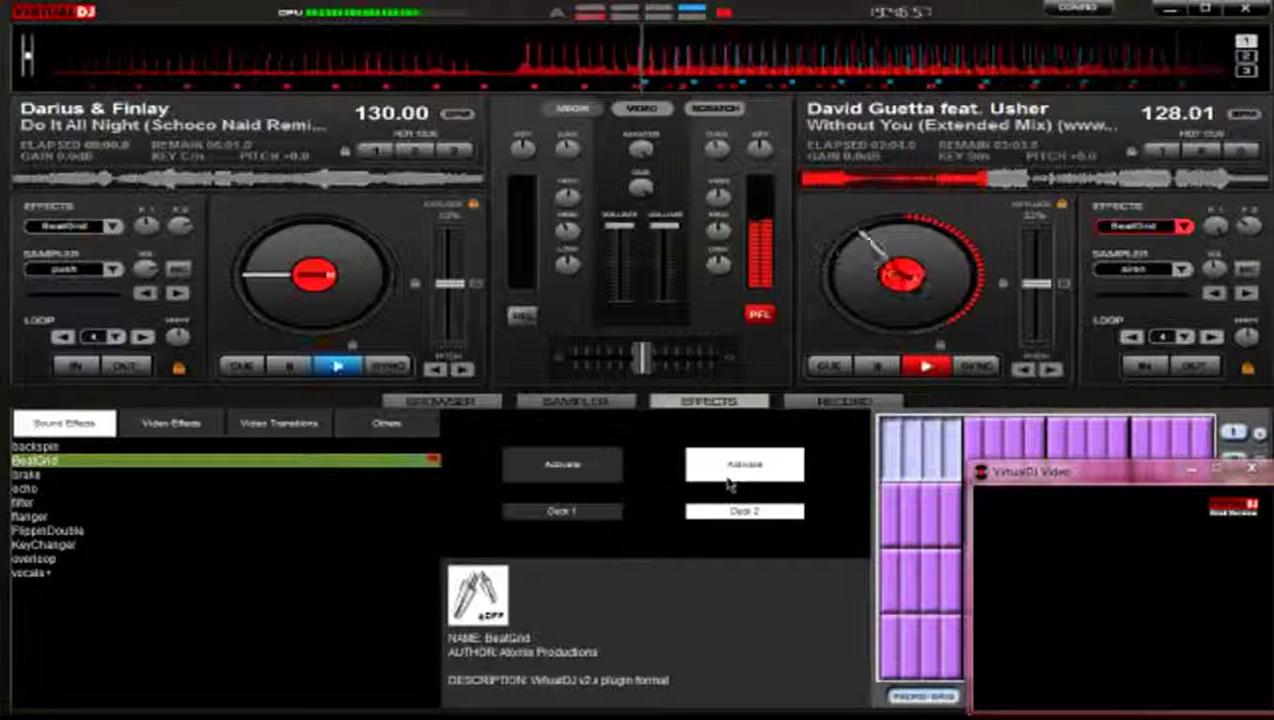
left_click(728, 482)
left_click(728, 482)
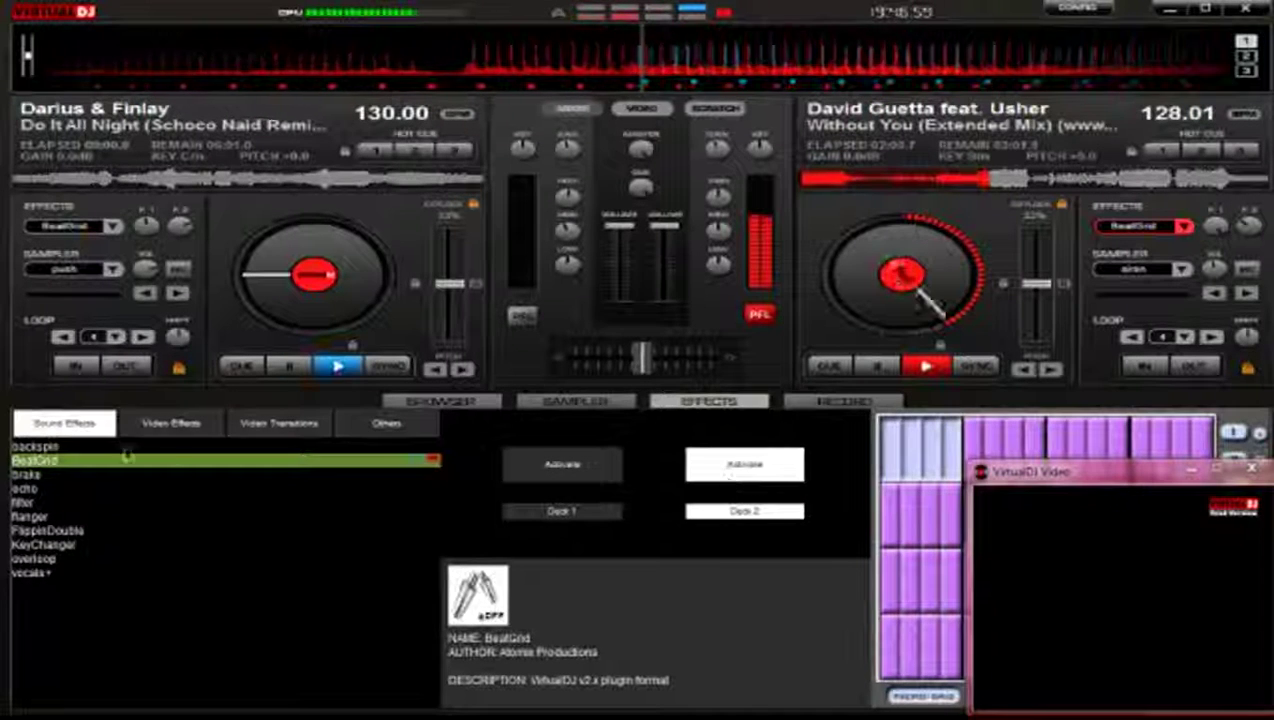
Apply the Brake sound effect to the deck 2 track.
left_click(30, 474)
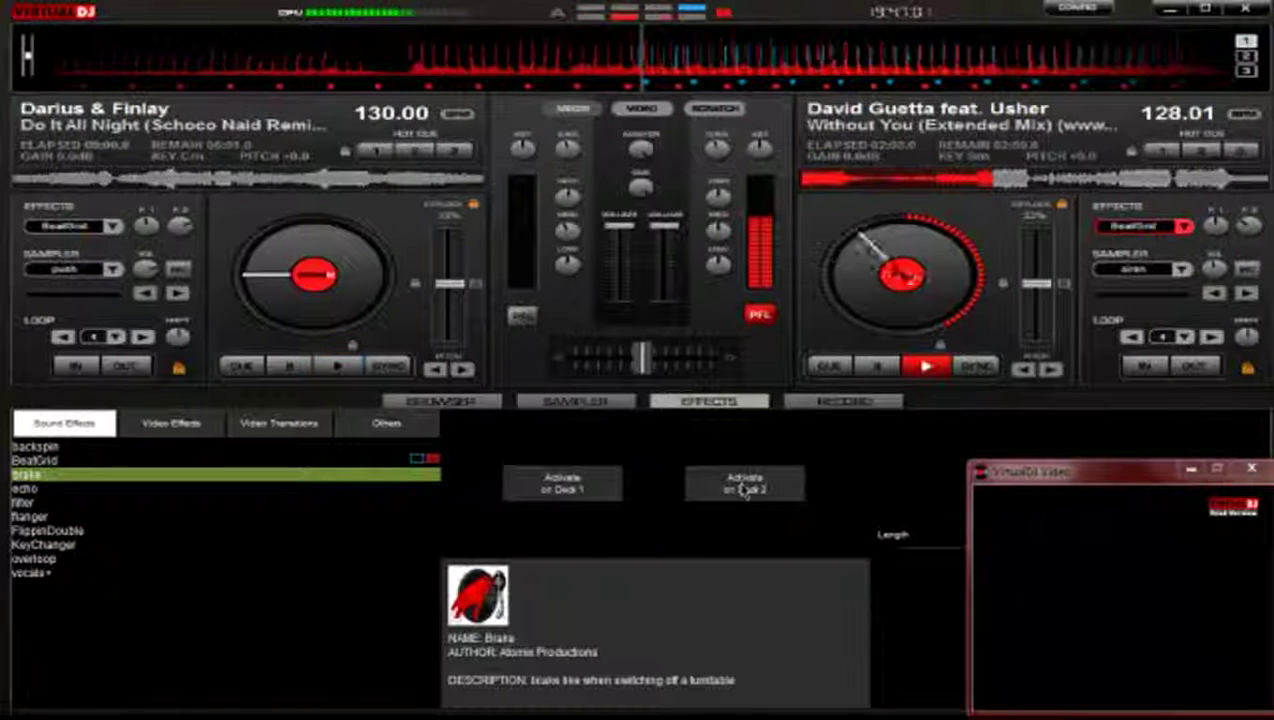
left_click(741, 491)
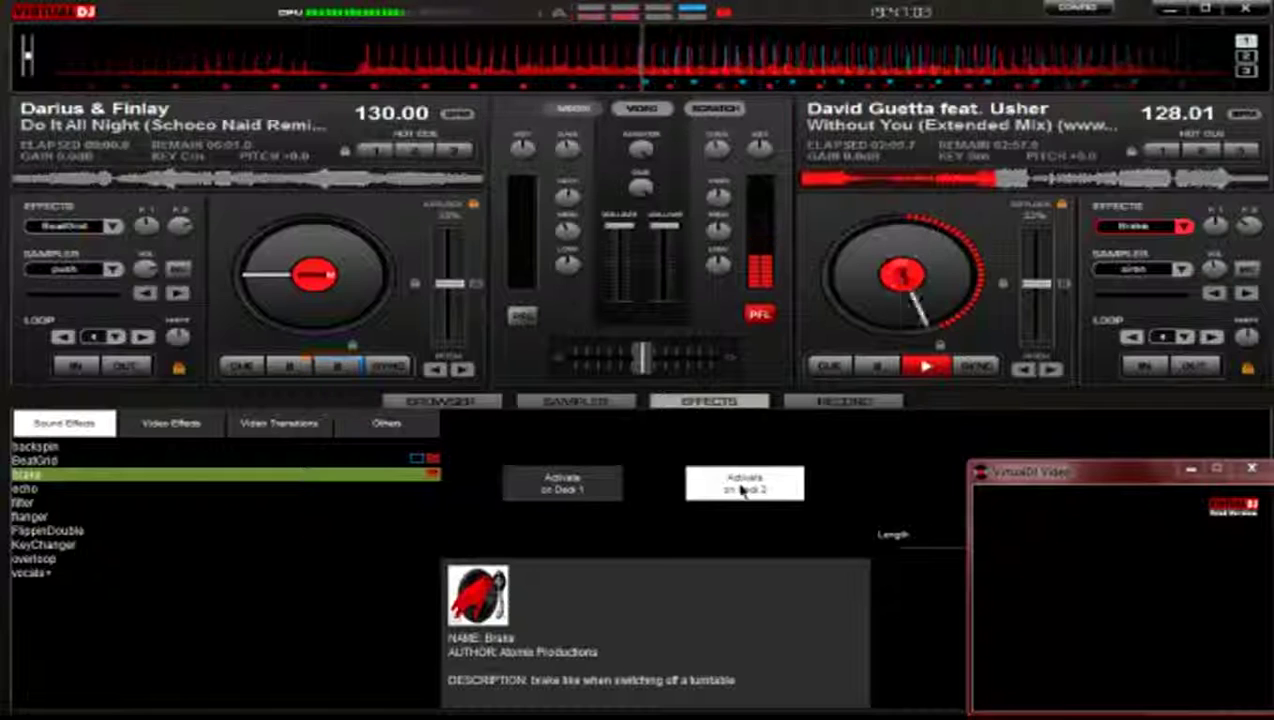